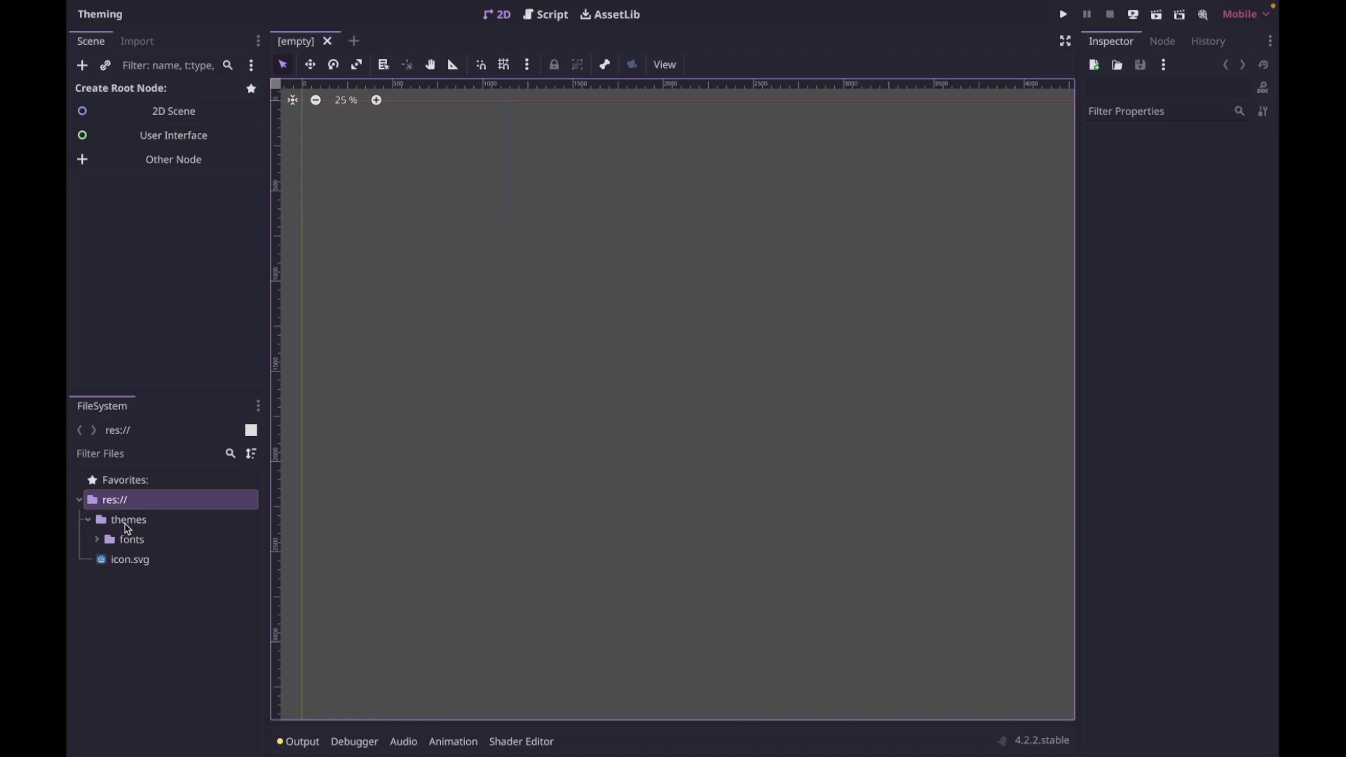
- Create a new Theme resource in the themes folder and save it as default.tres
{"action": "right_click", "coordinate": [134, 524]}
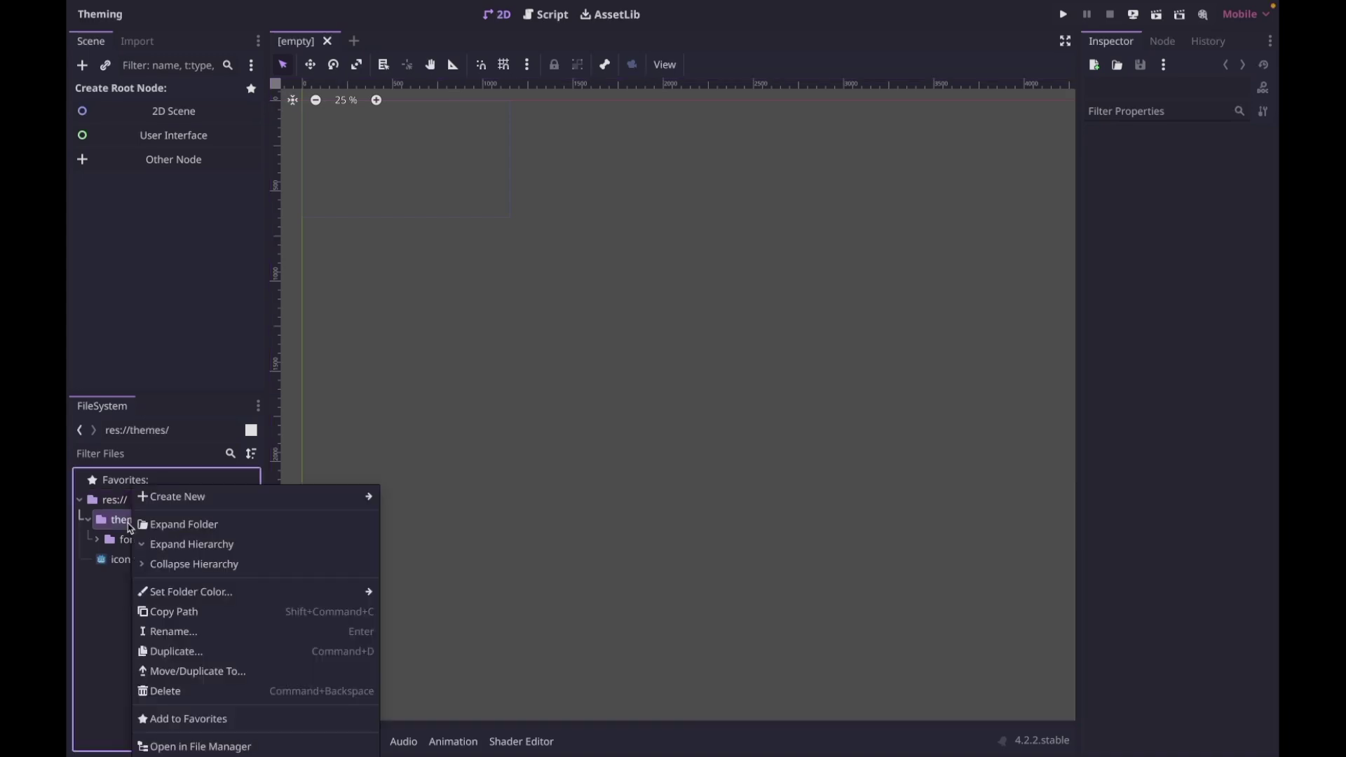
{"action": "mouse_move", "coordinate": [294, 504]}
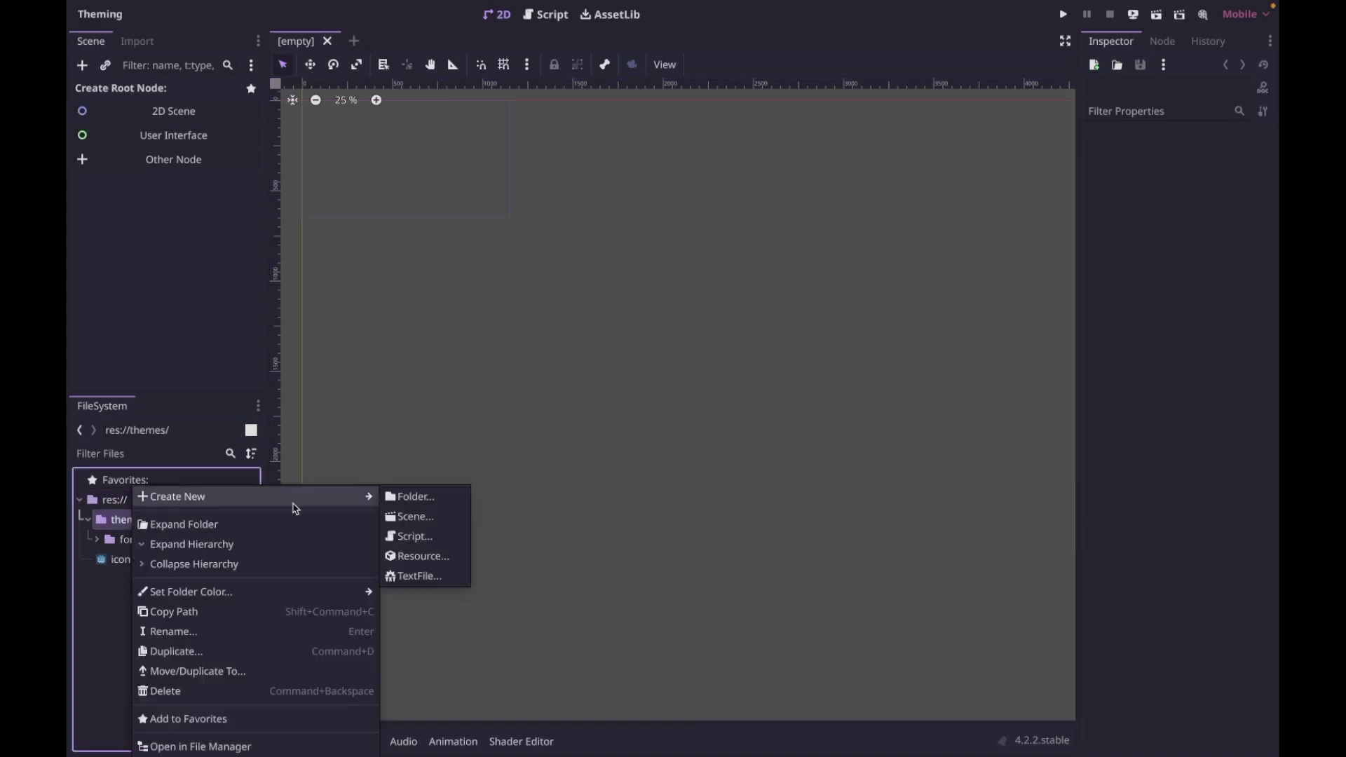
{"action": "left_click", "coordinate": [429, 558]}
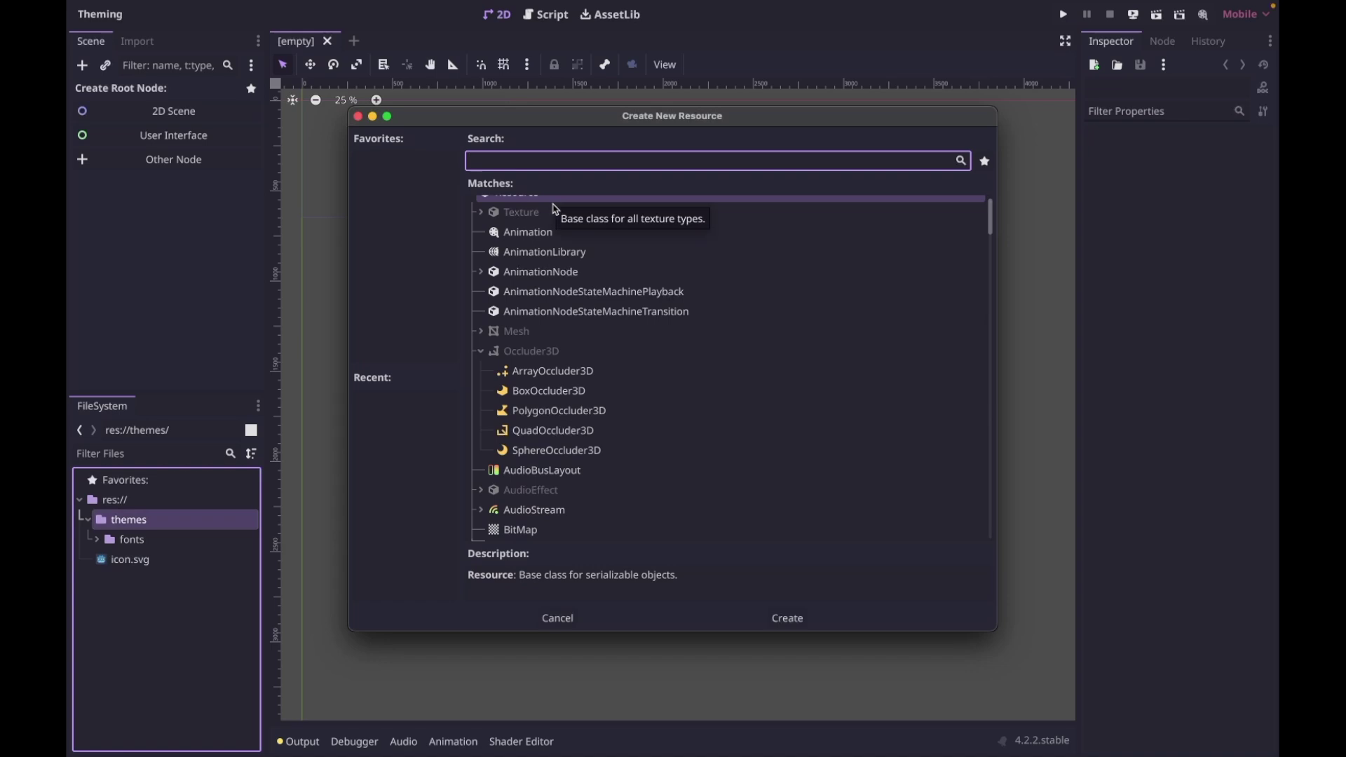
{"action": "type", "text": "theme"}
{"action": "left_click", "coordinate": [549, 275]}
{"action": "double_click", "coordinate": [551, 274]}
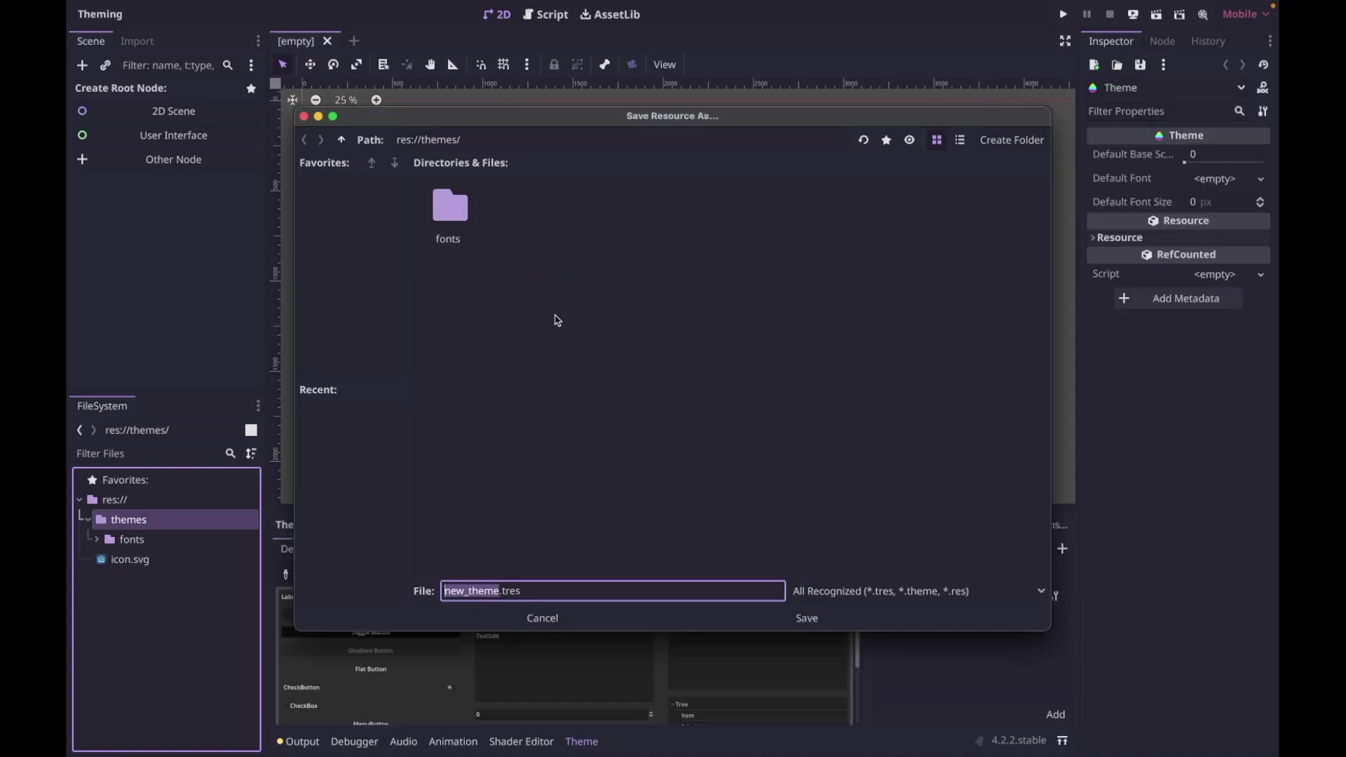
{"action": "type", "text": "default"}
{"action": "left_click", "coordinate": [807, 619]}
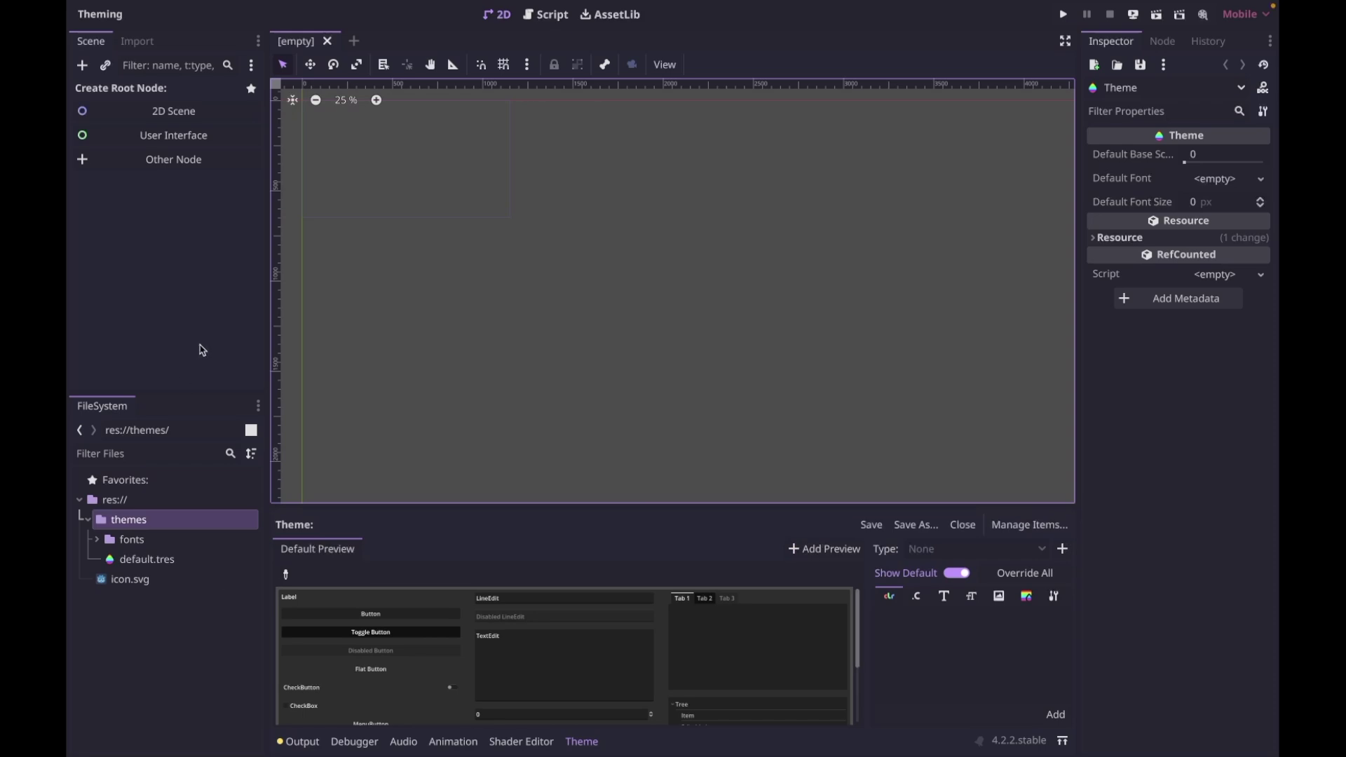
- Filter Project Settings for 'theme' and show the GUI > Theme settings
{"action": "mouse_move", "coordinate": [266, 4]}
{"action": "left_click", "coordinate": [208, 8]}
{"action": "left_click", "coordinate": [214, 31]}
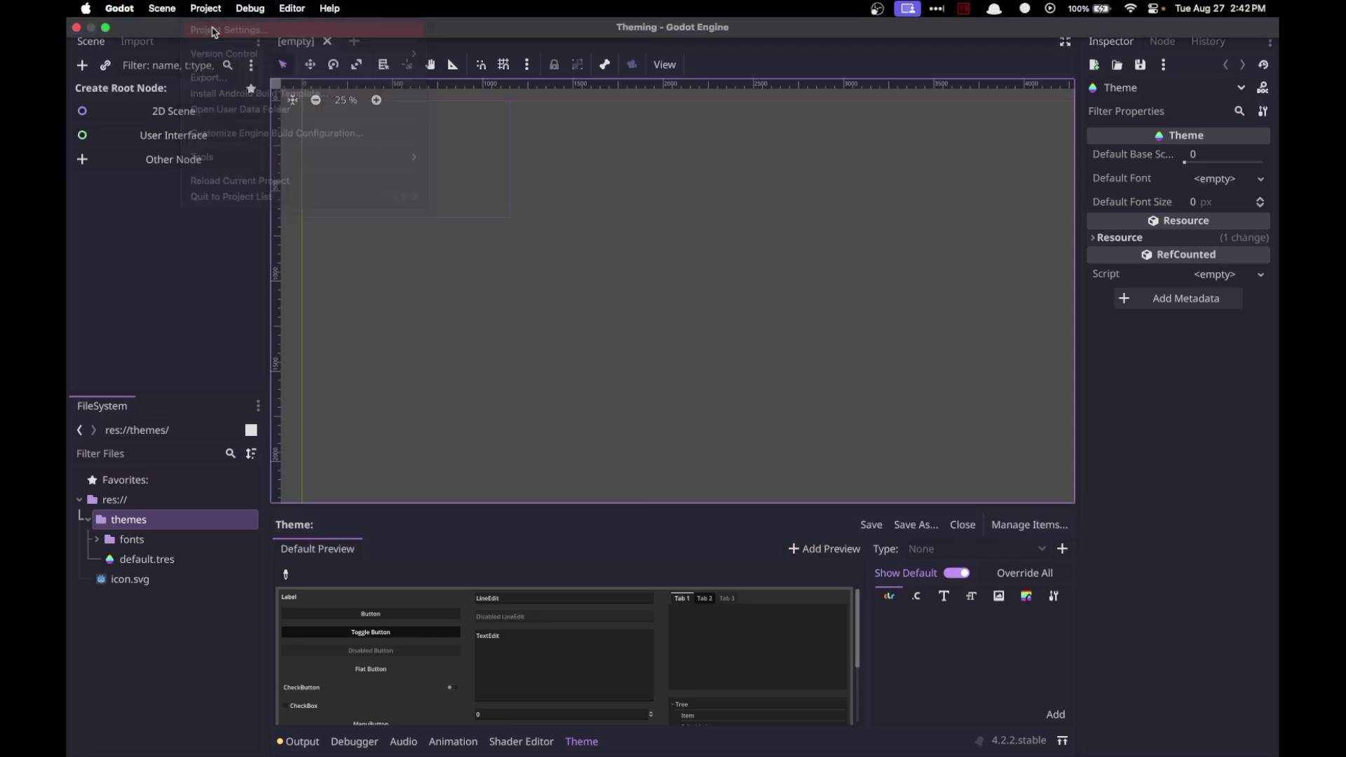
{"action": "left_click", "coordinate": [419, 170]}
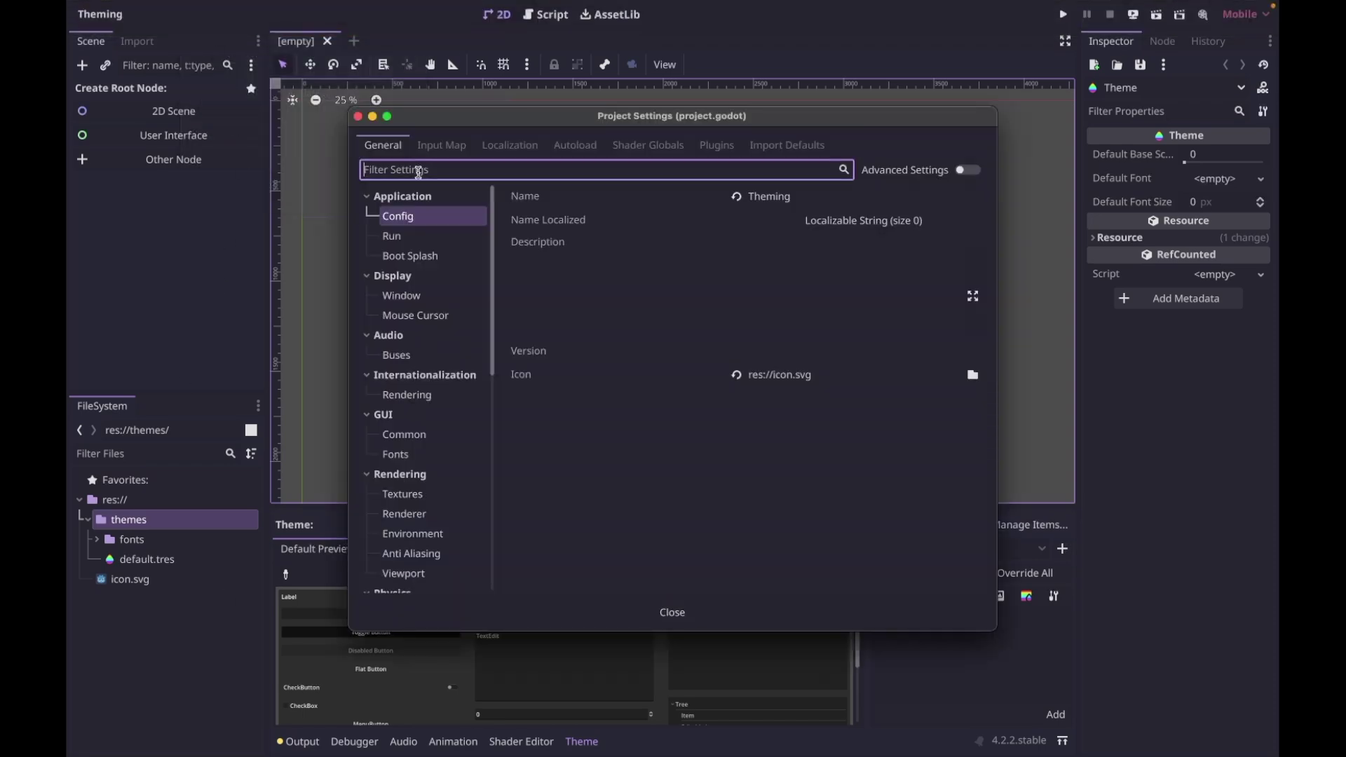
{"action": "type", "text": "theme"}
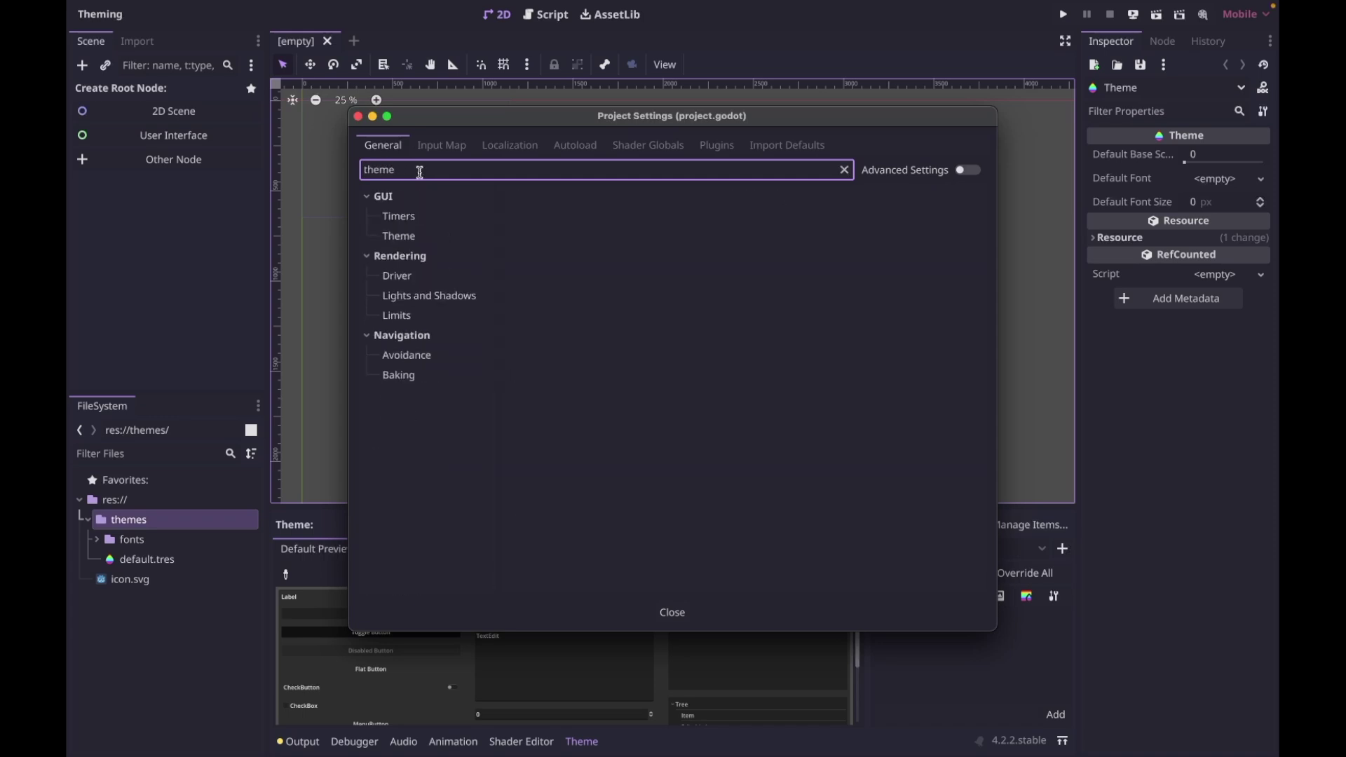
{"action": "left_click", "coordinate": [414, 238]}
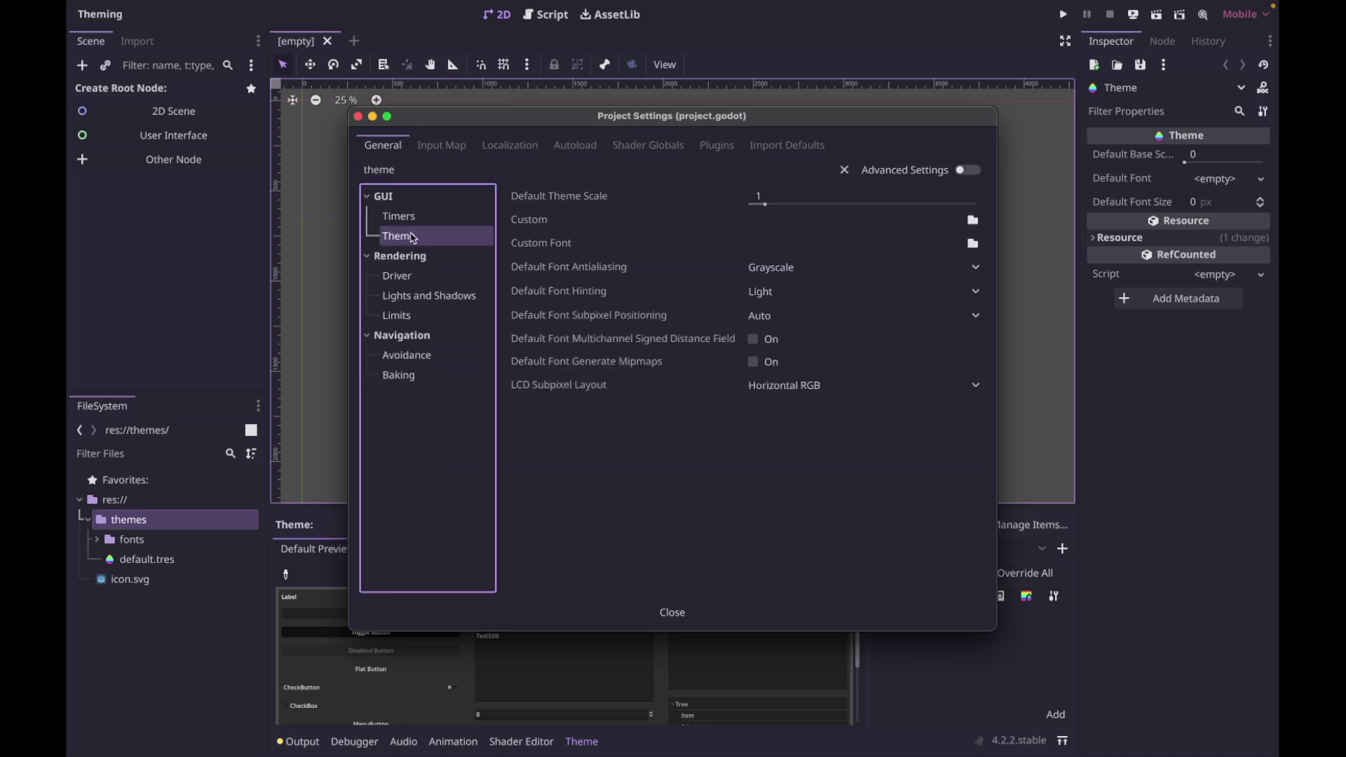
- Set the custom GUI theme to res://themes/default.tres, then save and restart the editor
{"action": "left_click", "coordinate": [973, 220]}
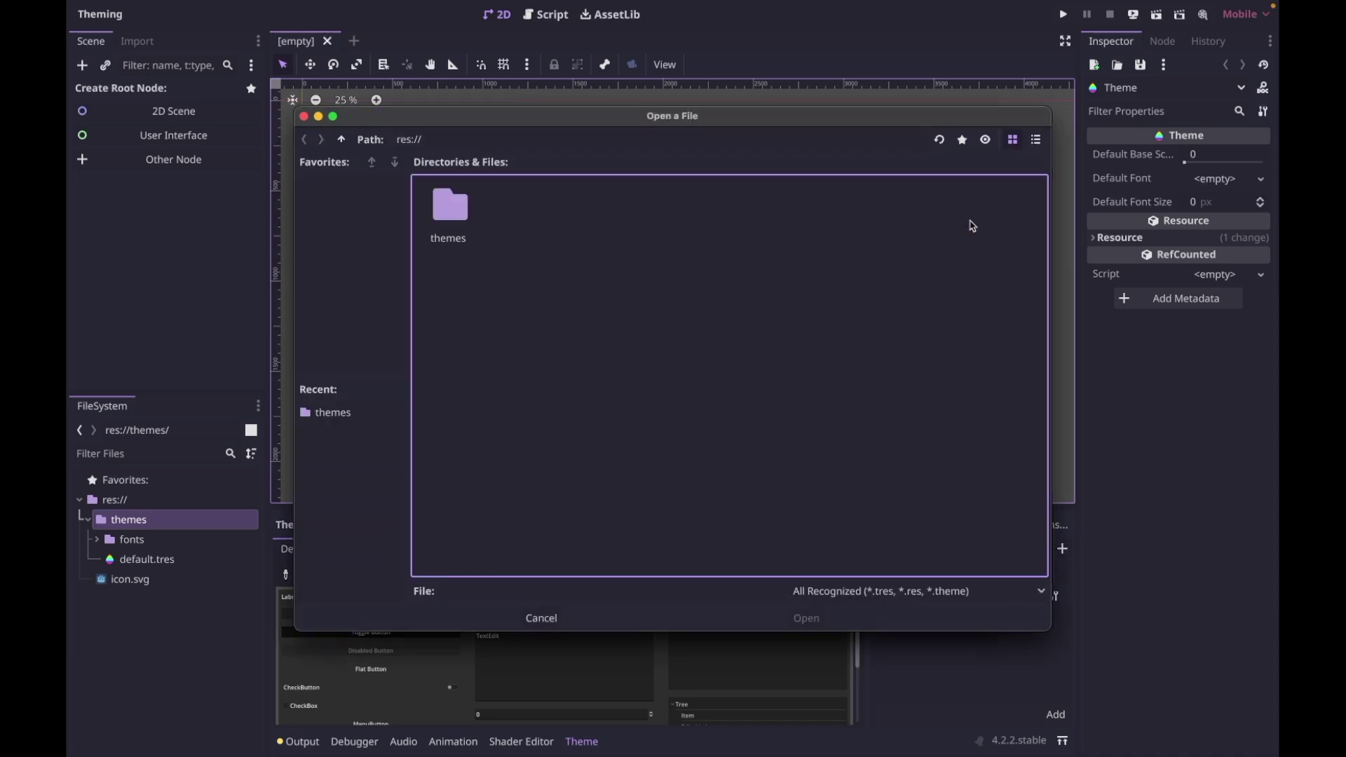
{"action": "double_click", "coordinate": [450, 206]}
{"action": "left_click", "coordinate": [544, 224]}
{"action": "double_click", "coordinate": [545, 226]}
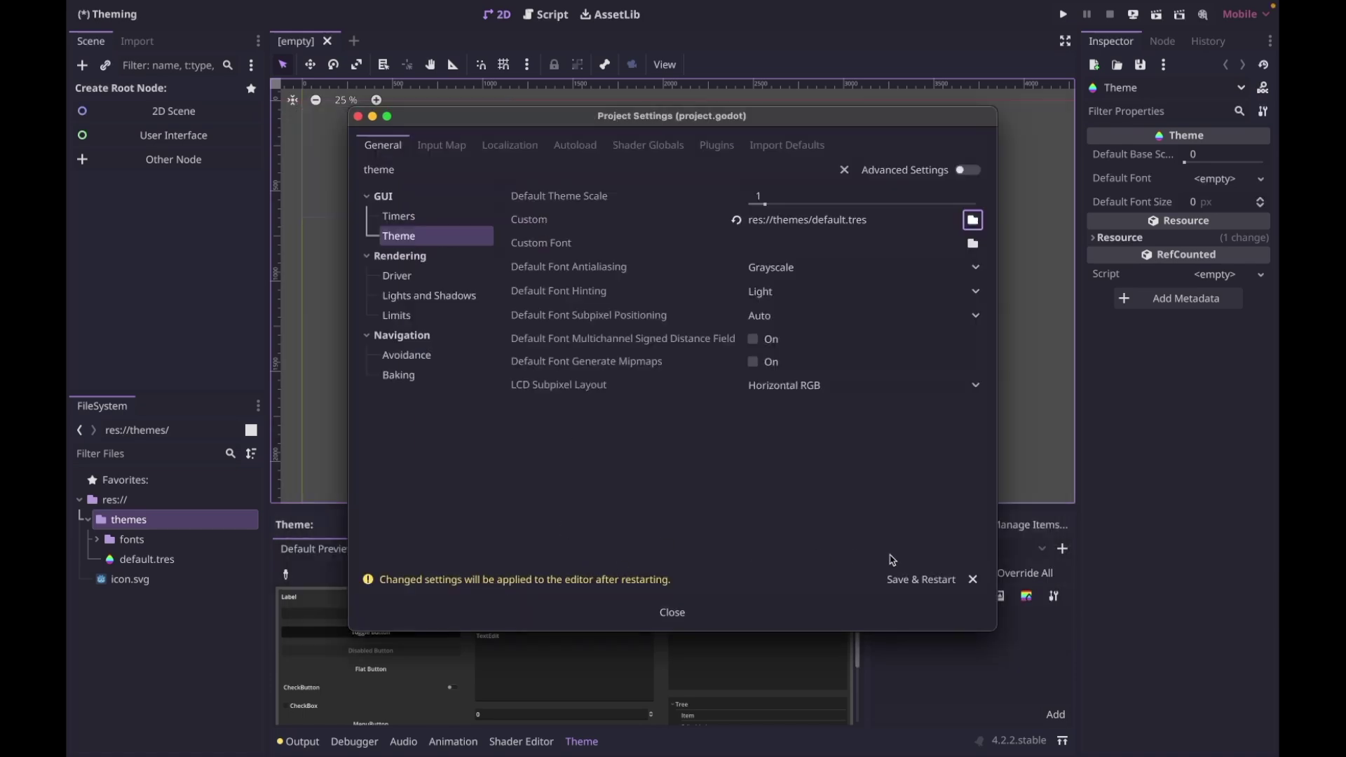
{"action": "left_click", "coordinate": [918, 584]}
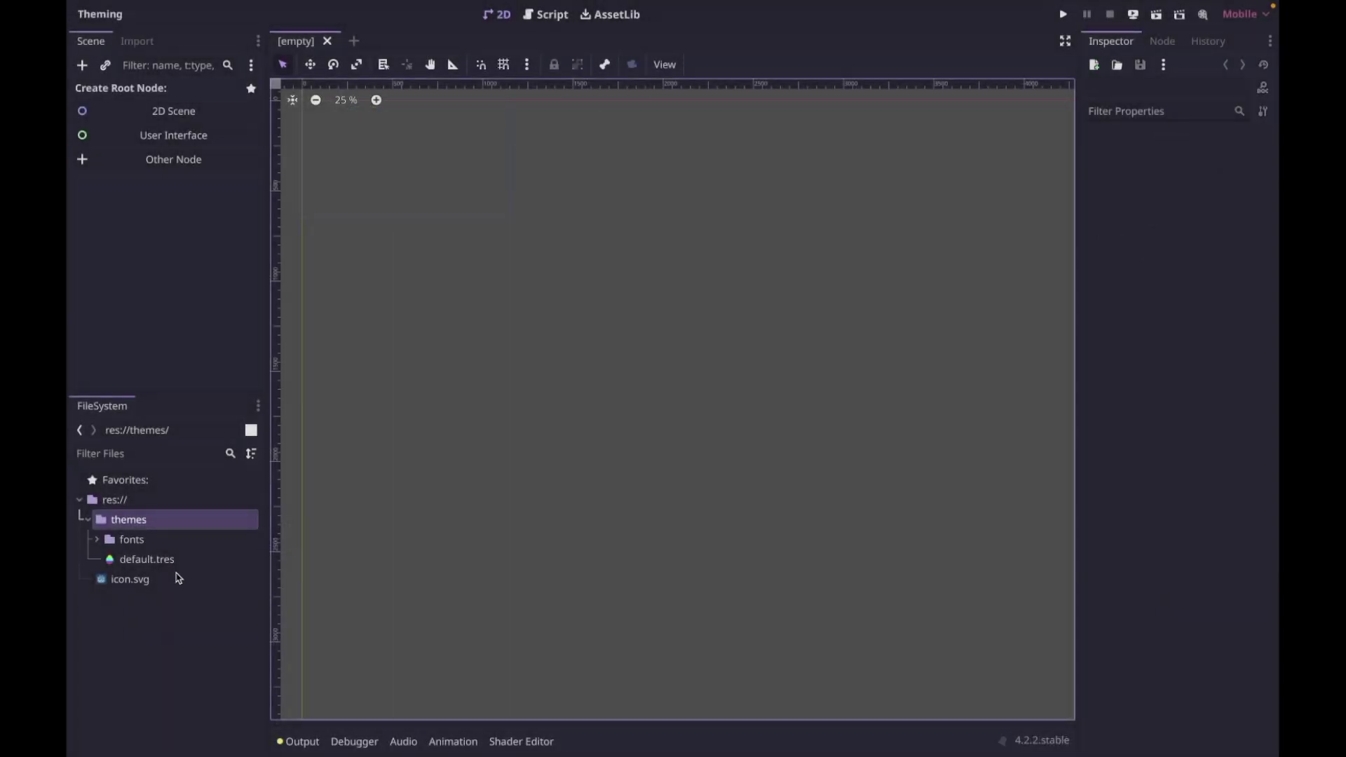
{"action": "double_click", "coordinate": [146, 561]}
- Enlarge the theme preview and create a CanvasLayer as the scene's root node
{"action": "left_click_drag", "start_coordinate": [523, 506], "coordinate": [563, 362]}
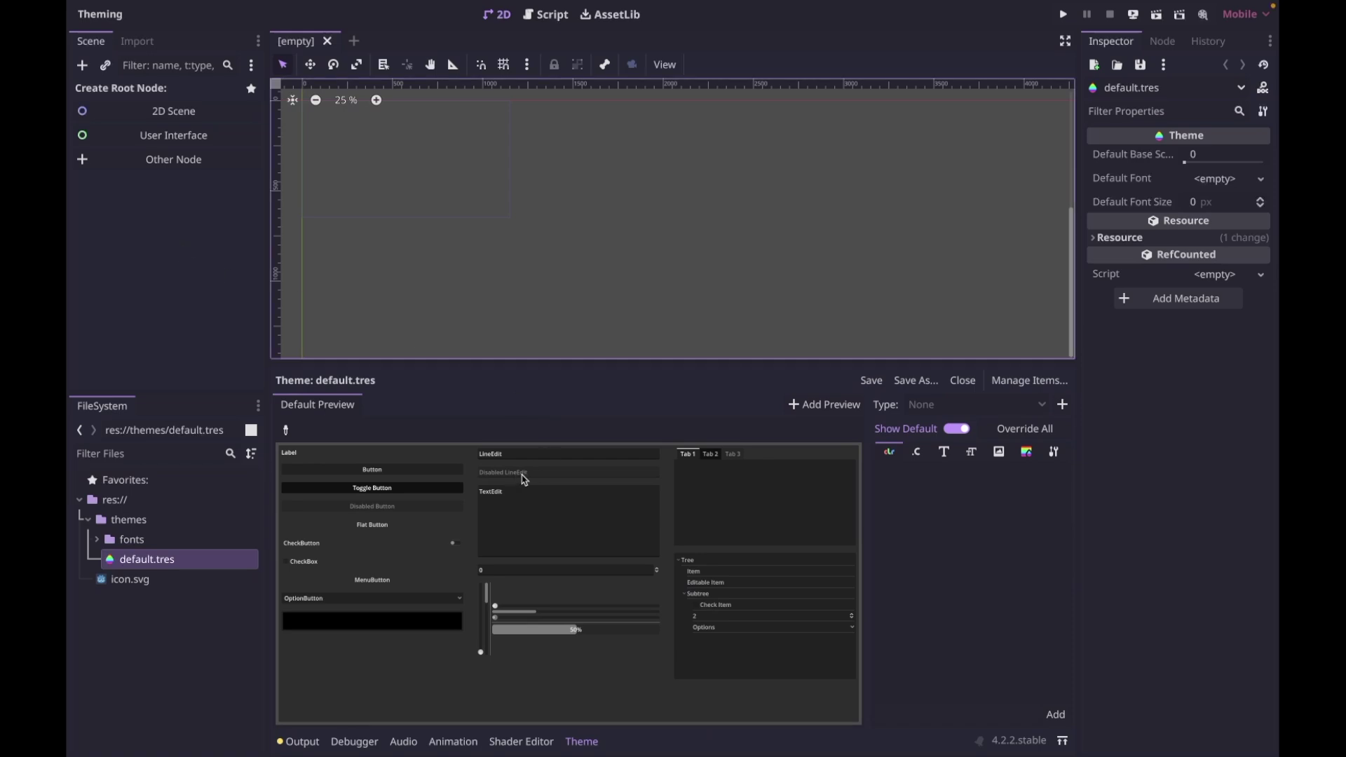
{"action": "left_click", "coordinate": [178, 169]}
{"action": "type", "text": "canva"}
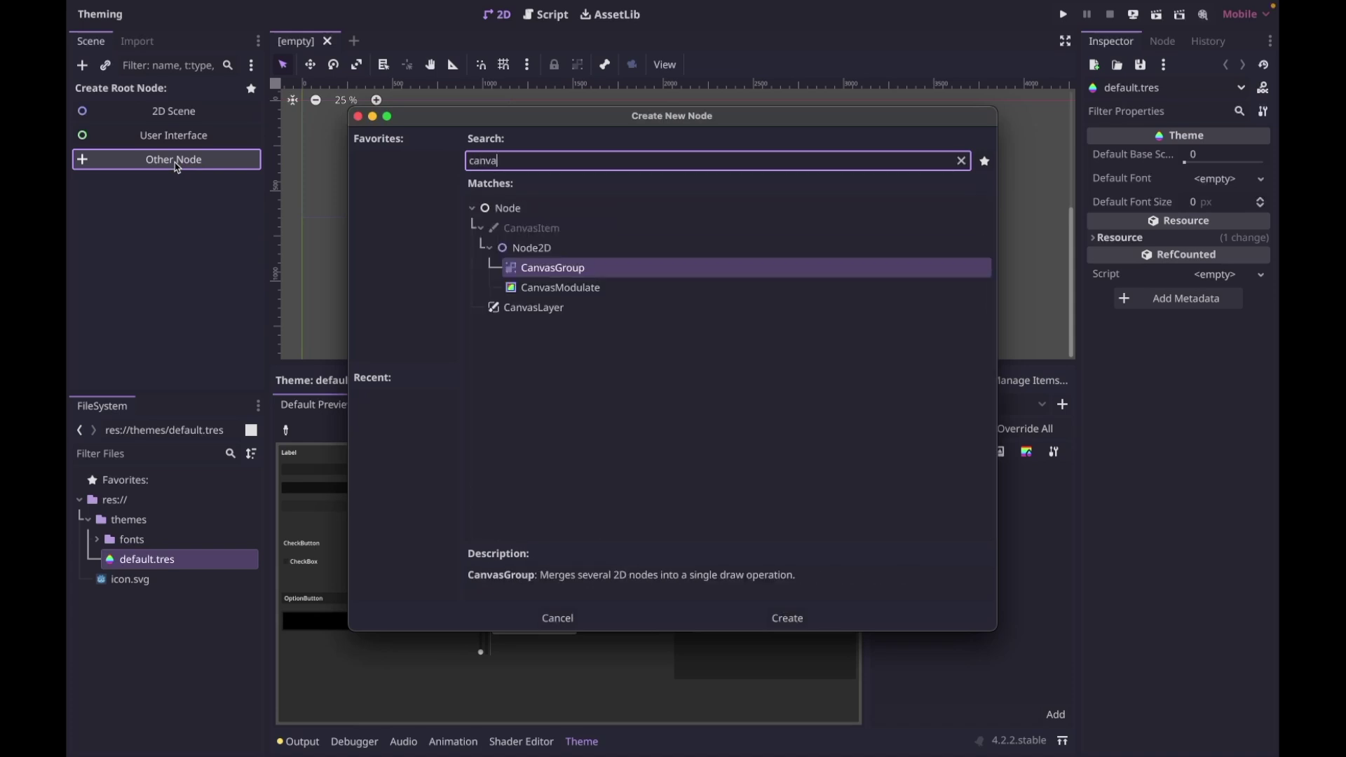
{"action": "left_click", "coordinate": [526, 310]}
{"action": "double_click", "coordinate": [525, 310]}
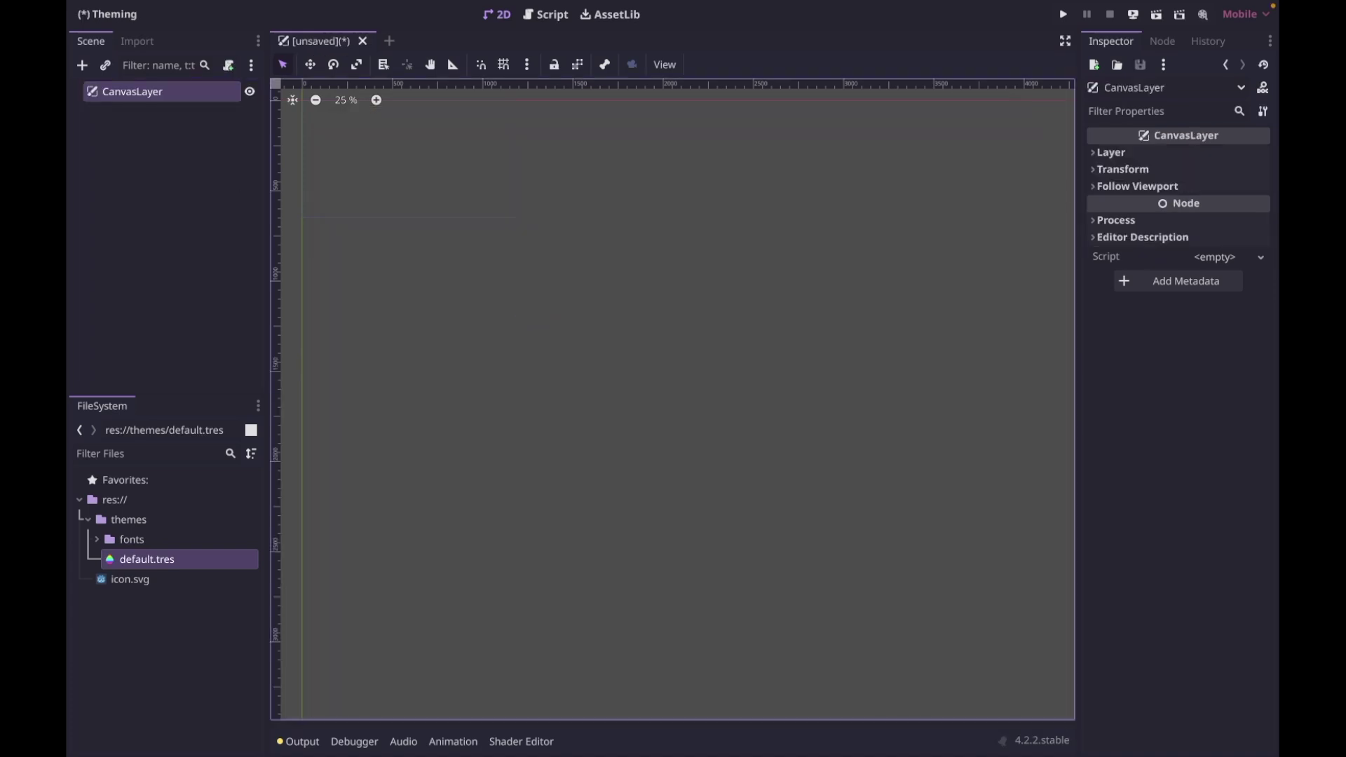
- Add a PanelContainer under CanvasLayer and a VBoxContainer inside it
{"action": "key", "text": "ctrl+a"}
{"action": "type", "text": "panelcont"}
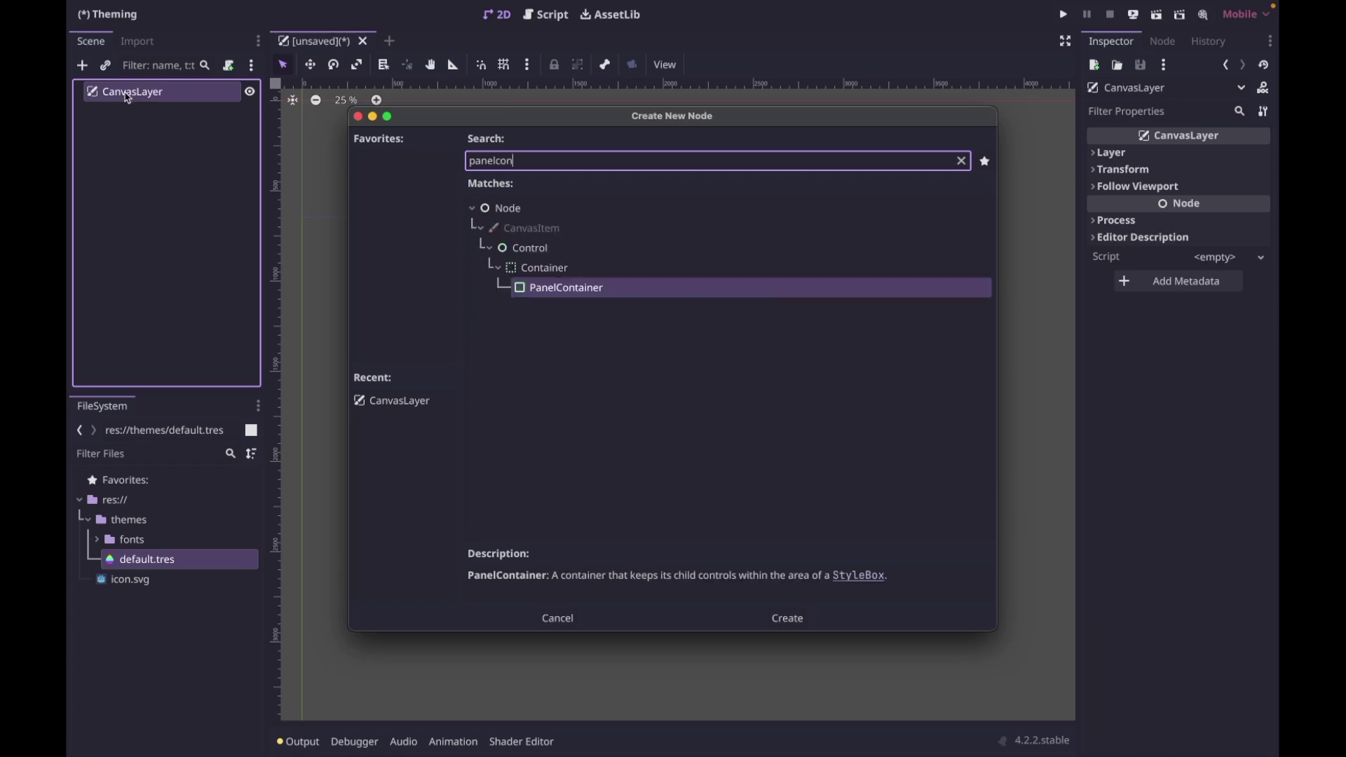
{"action": "key", "text": "Return"}
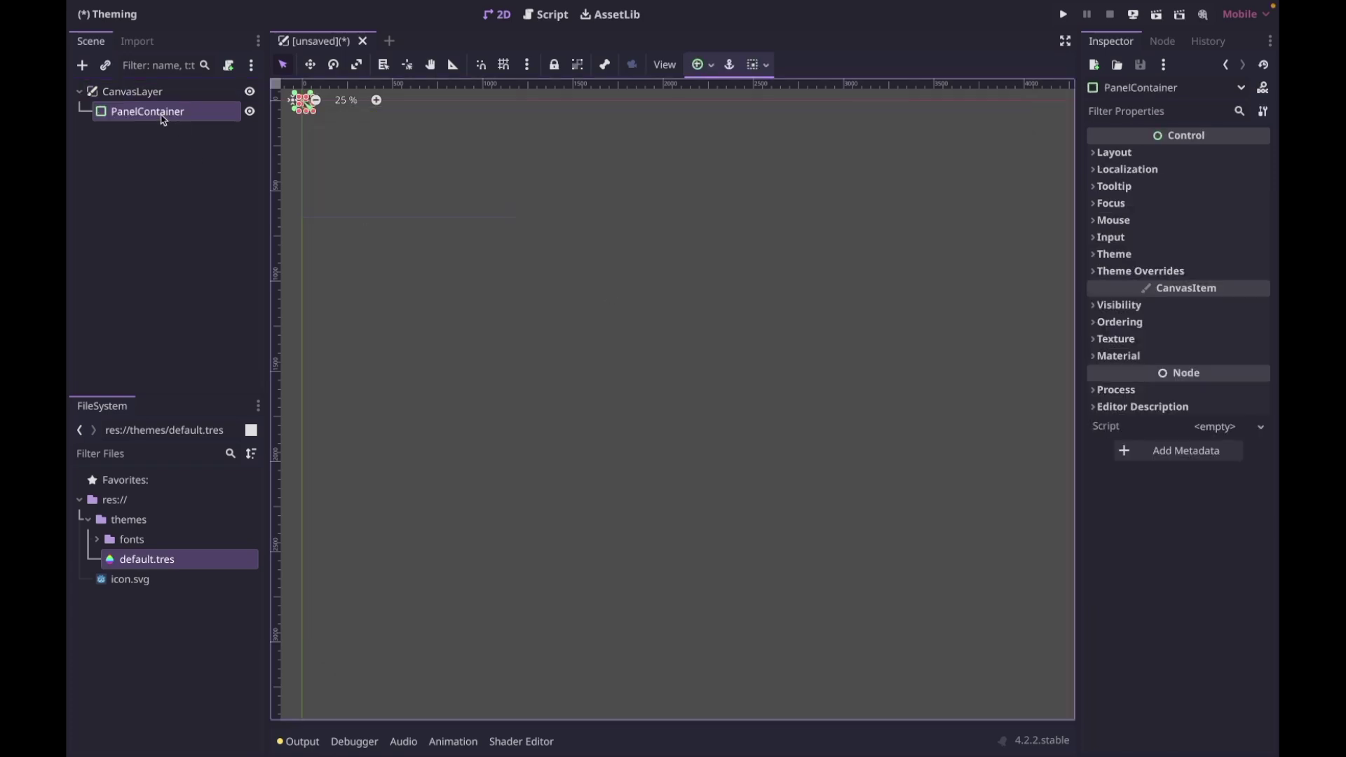
{"action": "key", "text": "ctrl+a"}
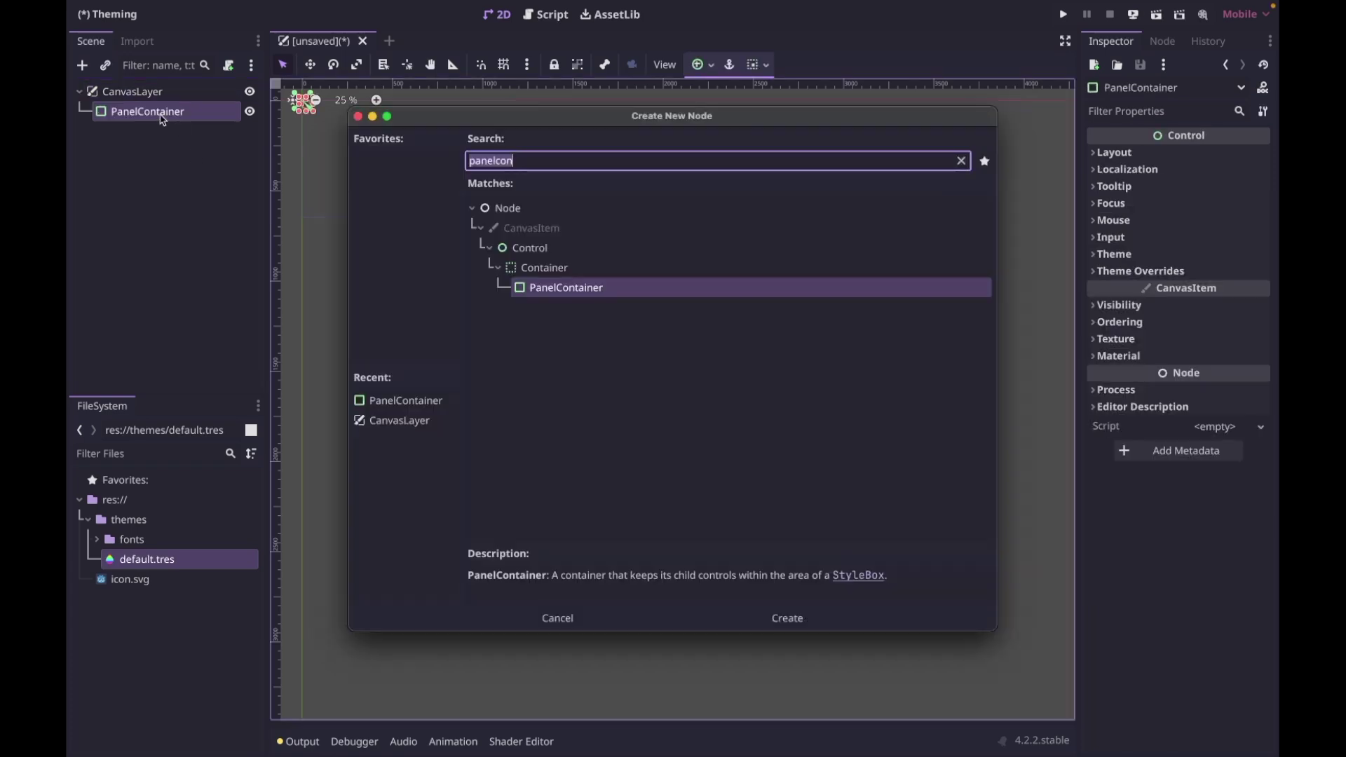
{"action": "type", "text": "vbox"}
{"action": "key", "text": "Return"}
- Add a MarginContainer under the VBoxContainer and a Button inside it
{"action": "key", "text": "ctrl+a"}
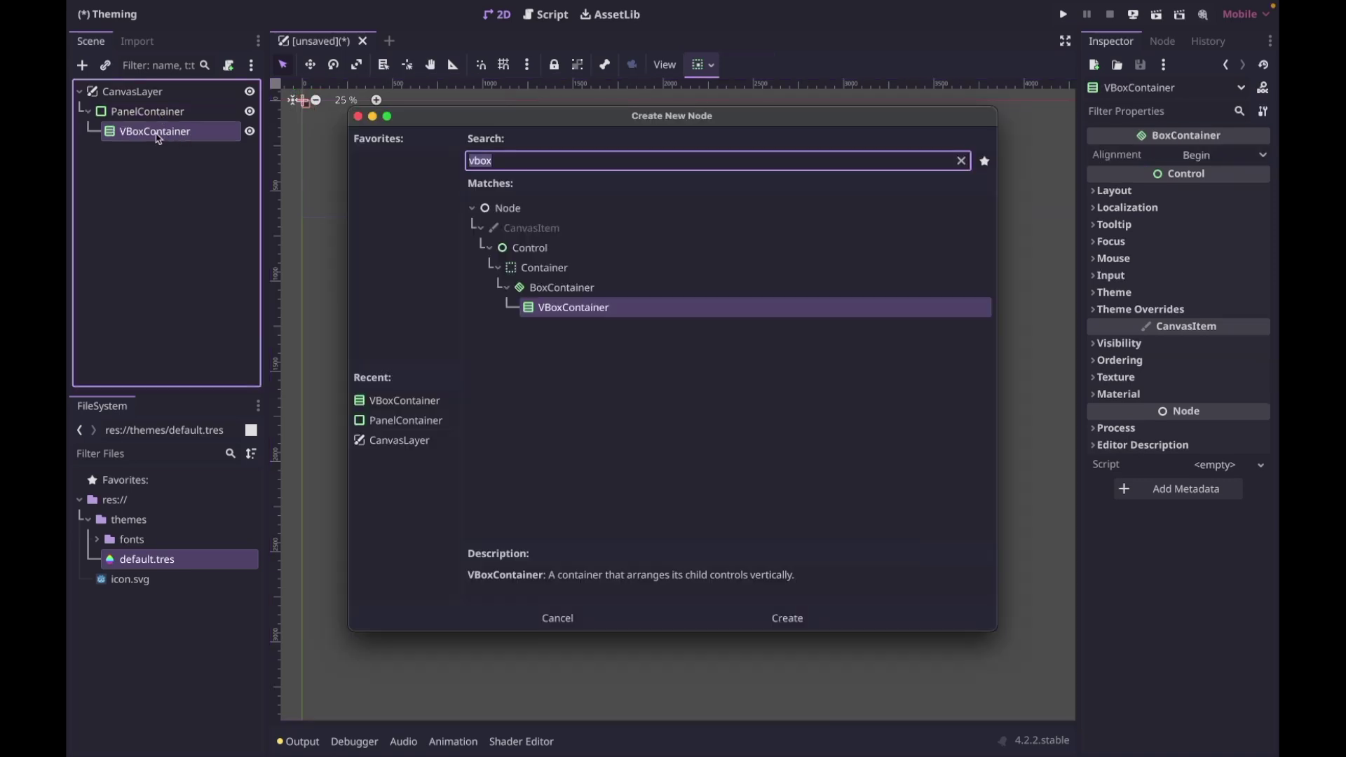
{"action": "type", "text": "margin"}
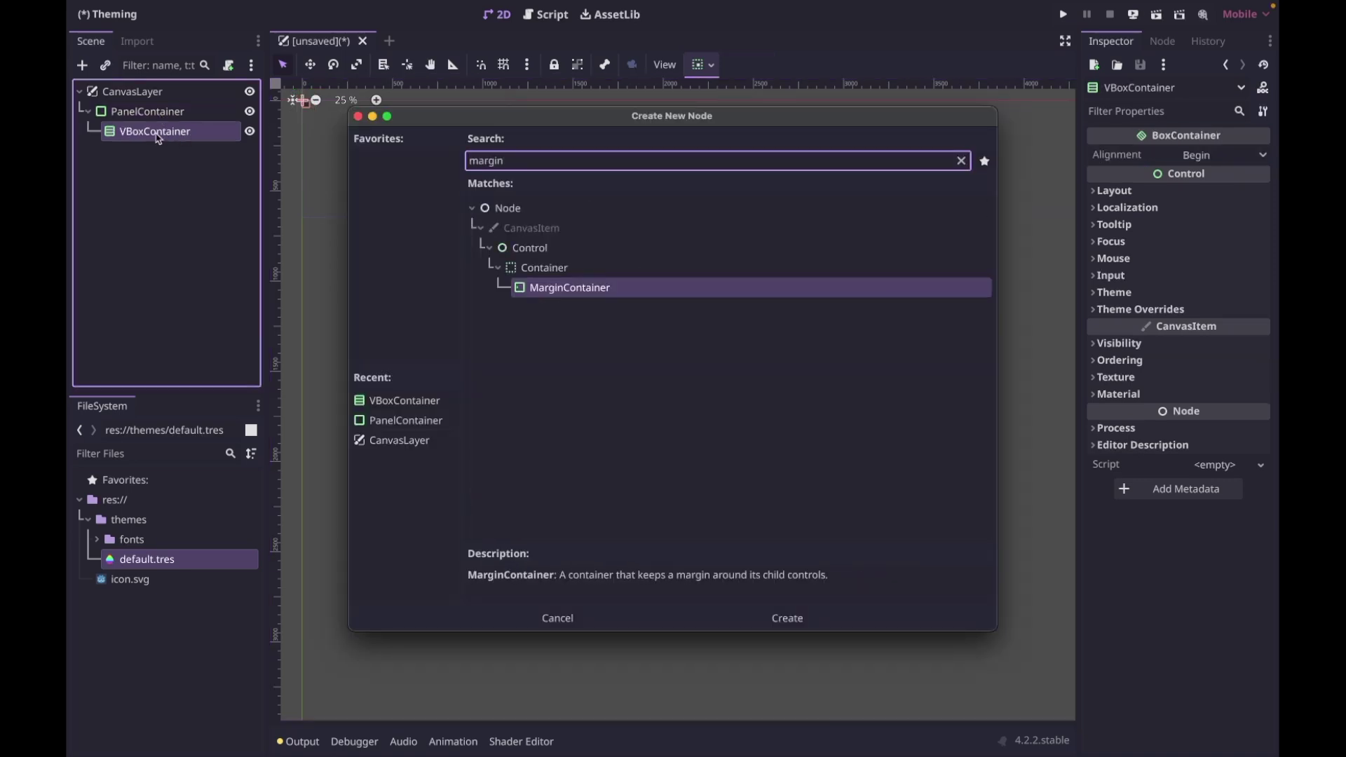
{"action": "key", "text": "Return"}
{"action": "key", "text": "ctrl+a"}
{"action": "type", "text": "button"}
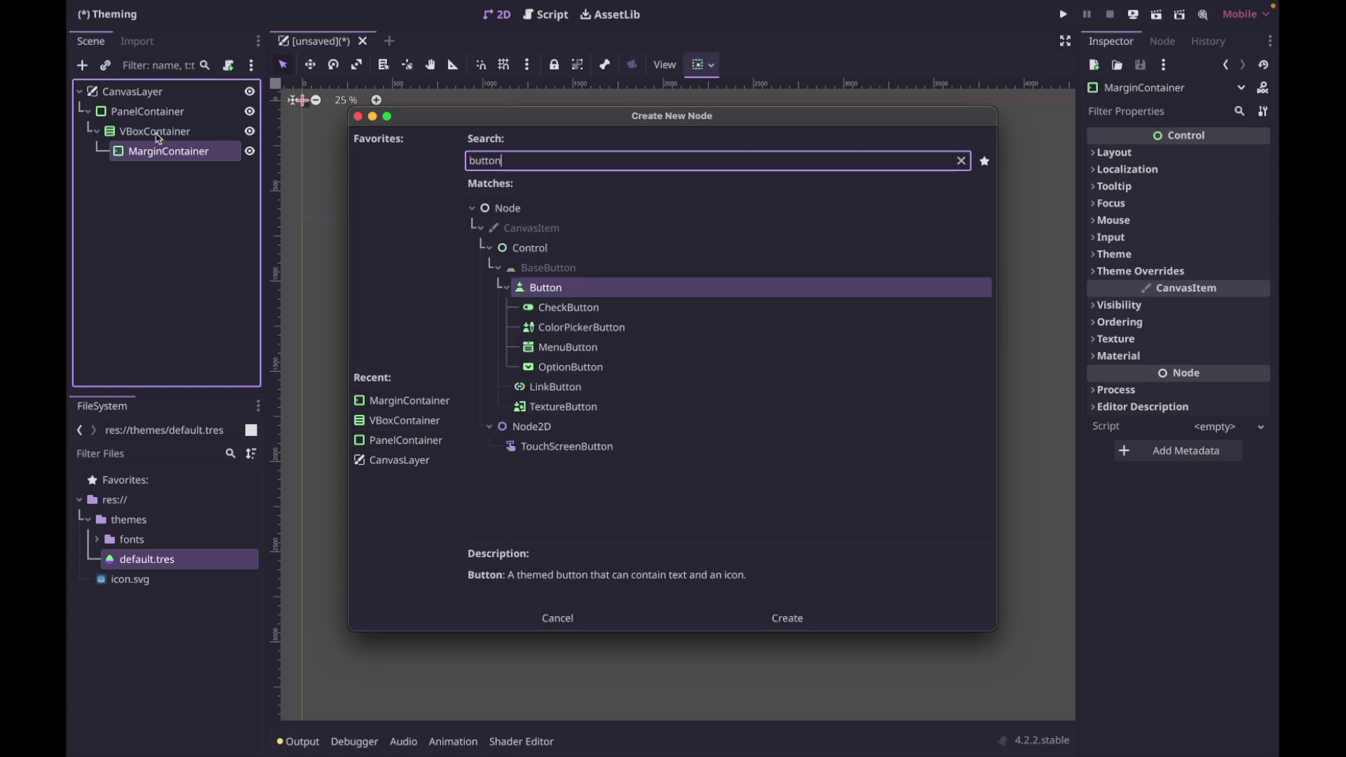
{"action": "key", "text": "Return"}
{"action": "left_click", "coordinate": [137, 560]}
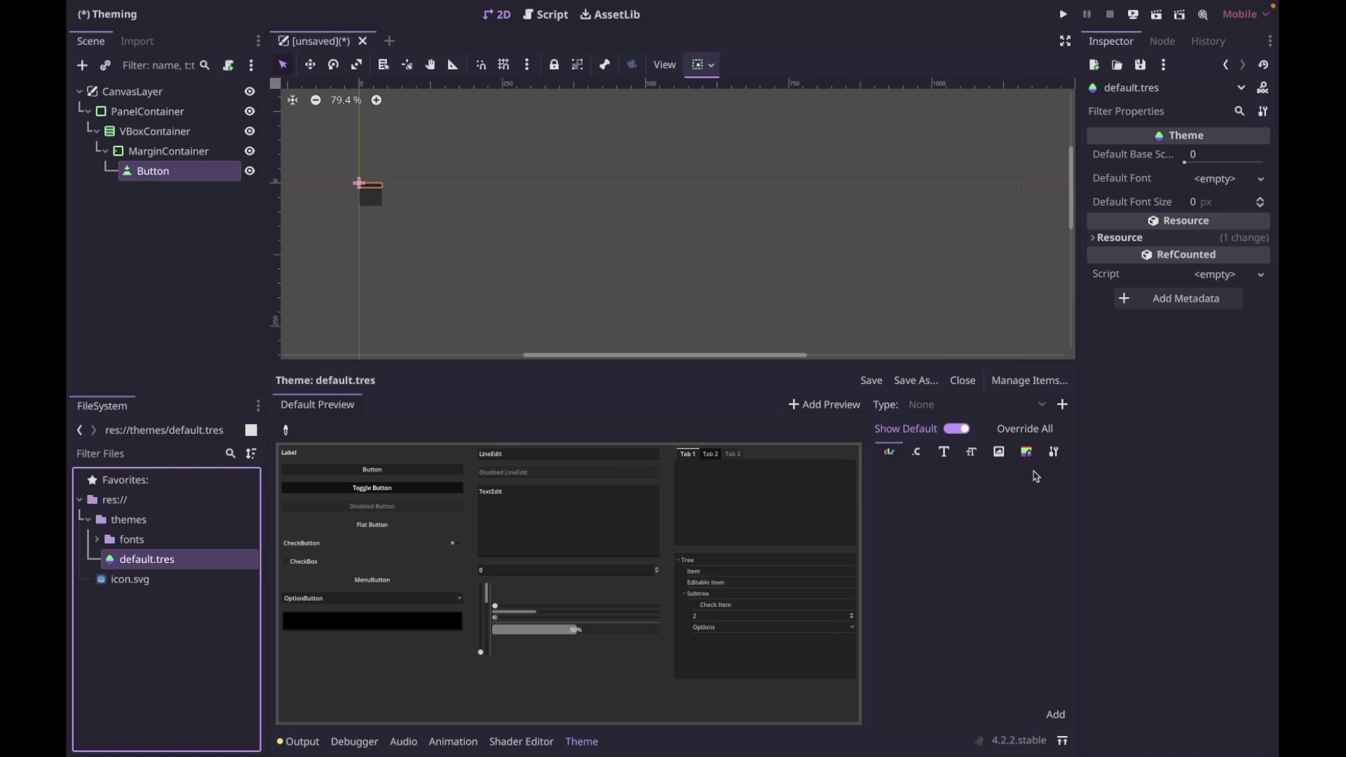
- Add a CustomPanelContainer item type to the default.tres theme
{"action": "left_click", "coordinate": [1062, 405]}
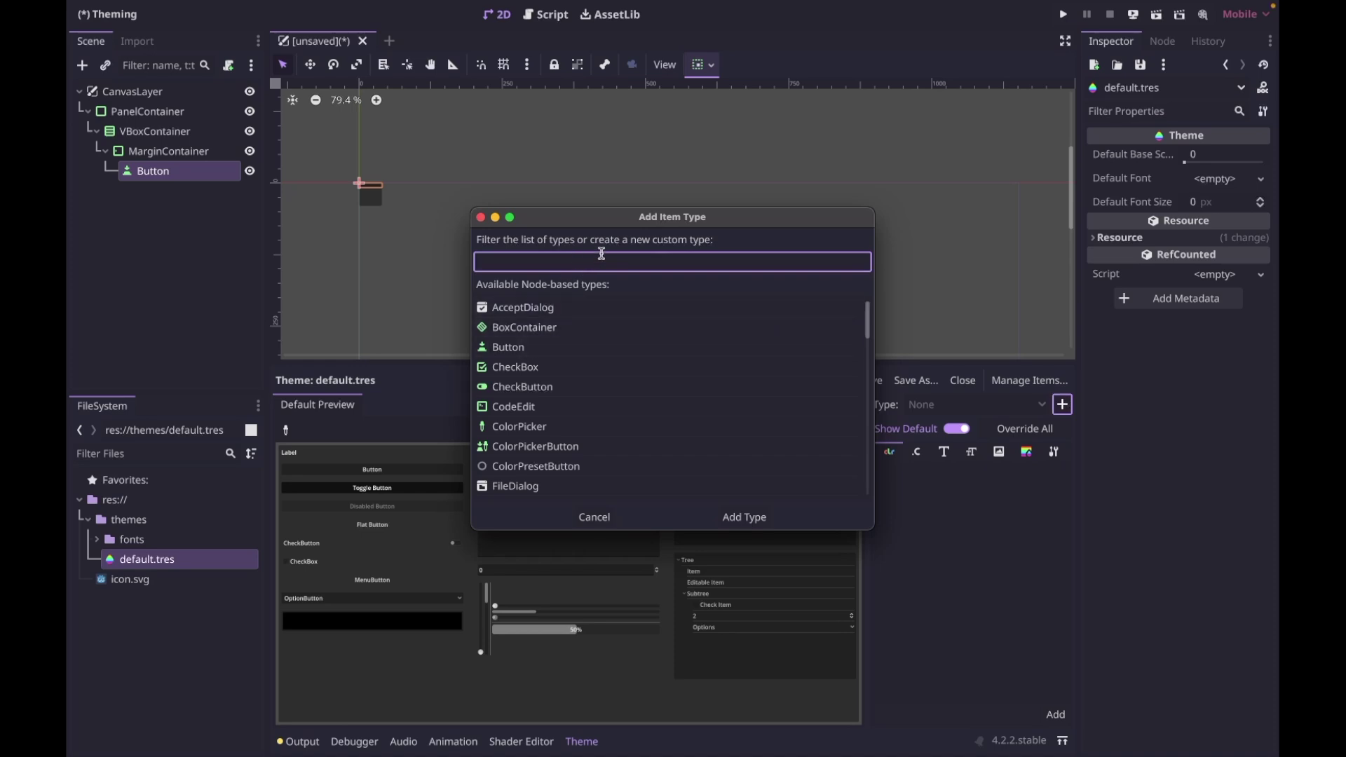
{"action": "type", "text": "button"}
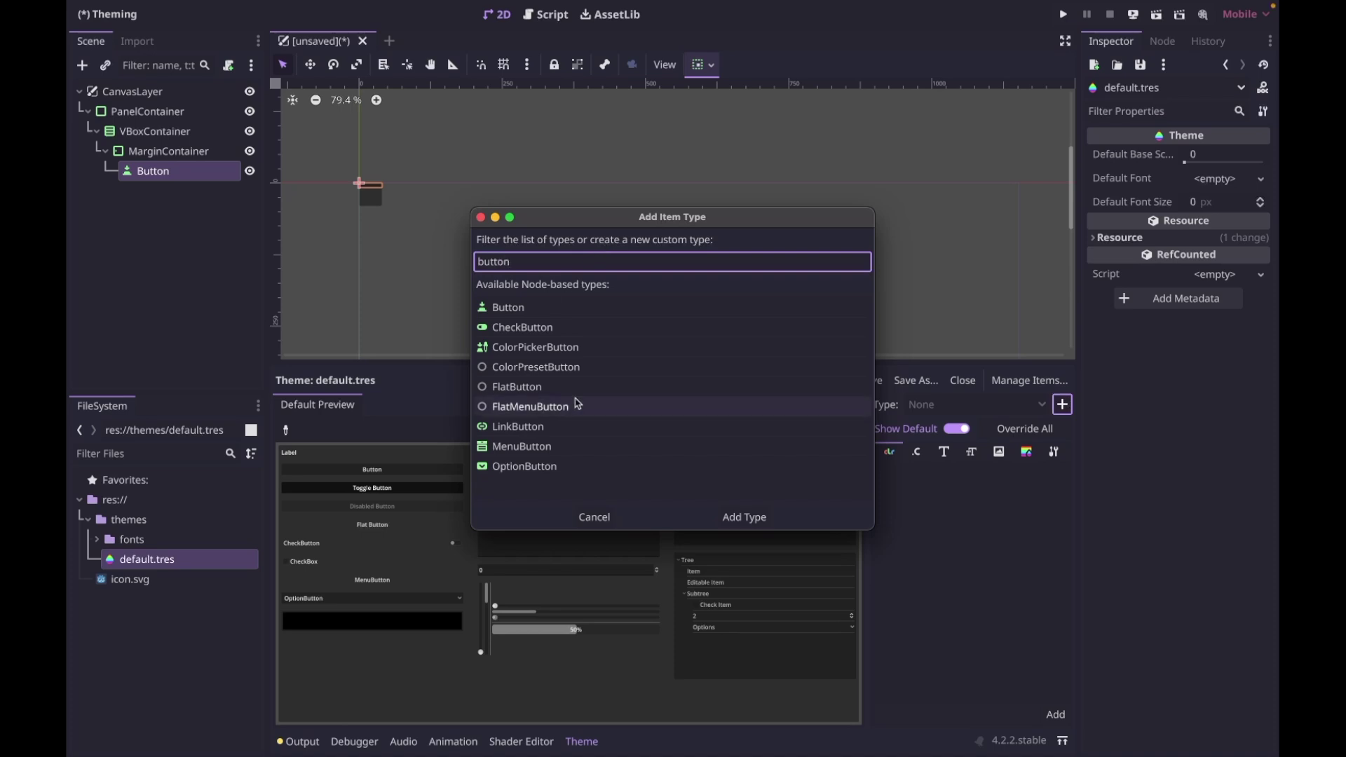
{"action": "left_click_drag", "start_coordinate": [510, 264], "coordinate": [437, 267]}
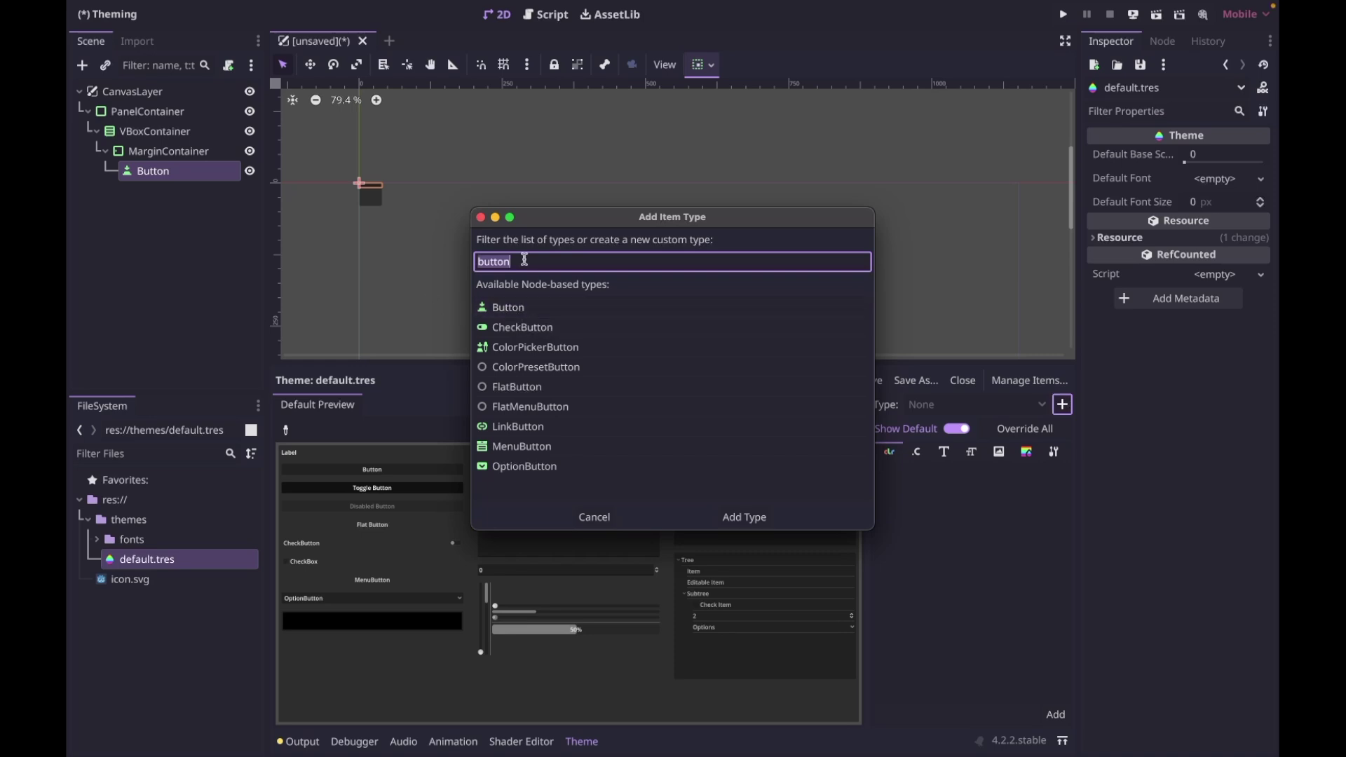
{"action": "type", "text": "CustomPanelContainer"}
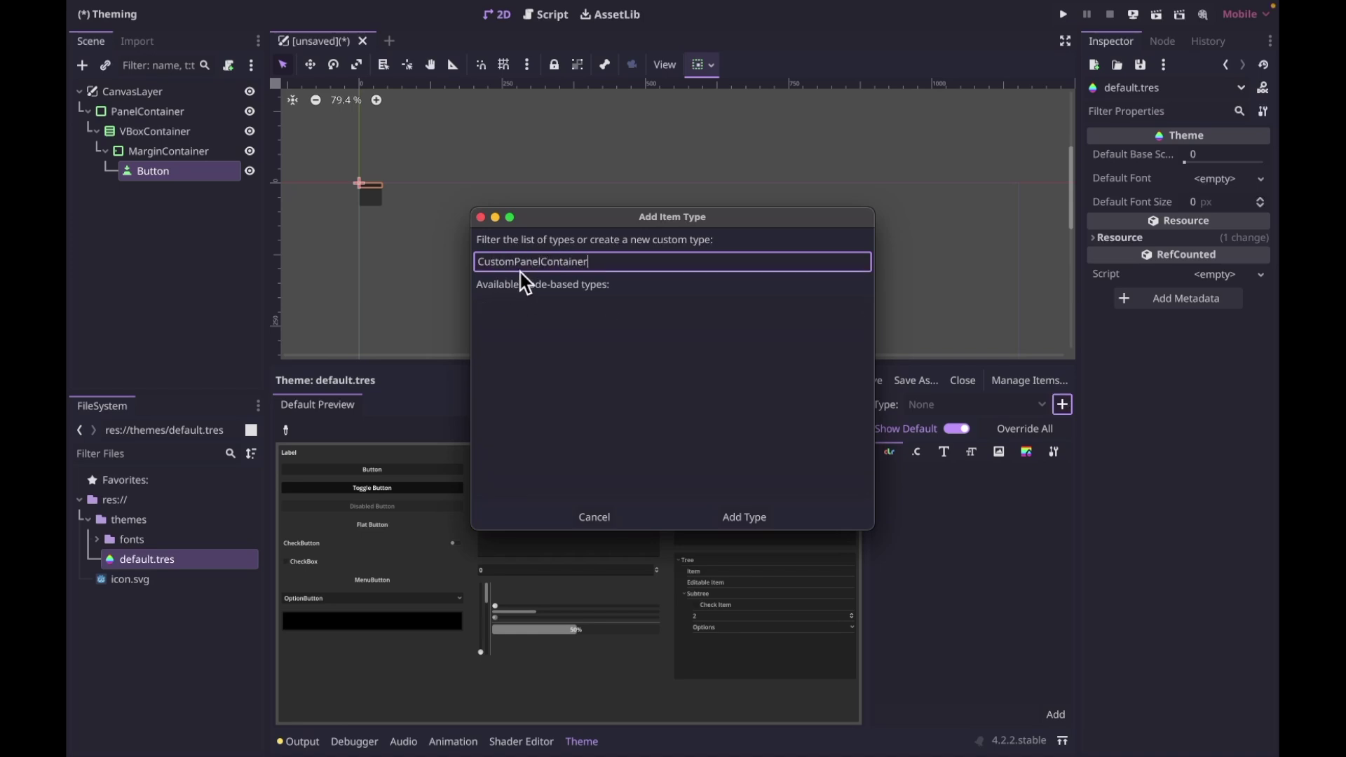
{"action": "left_click", "coordinate": [738, 515]}
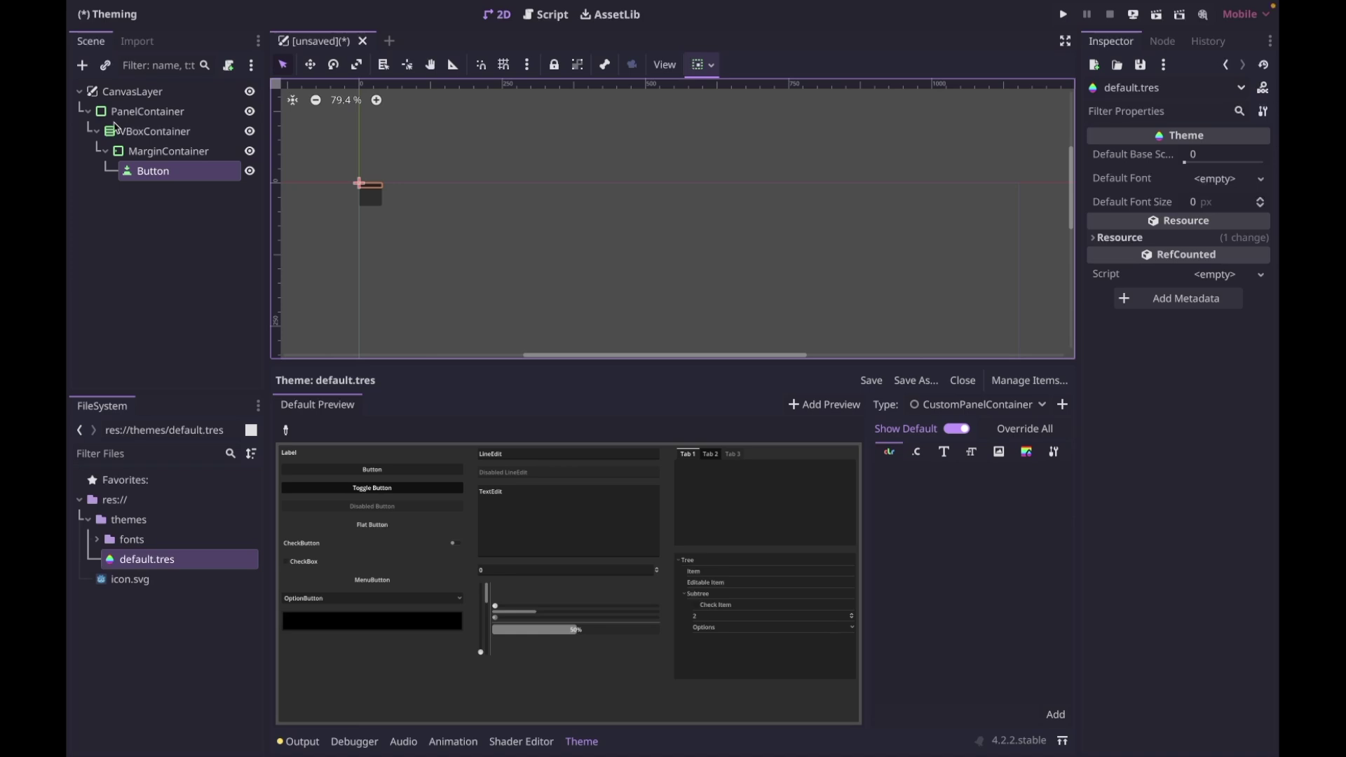
- Set CustomPanelContainer's type variation base type to PanelContainer
{"action": "left_click", "coordinate": [1054, 454]}
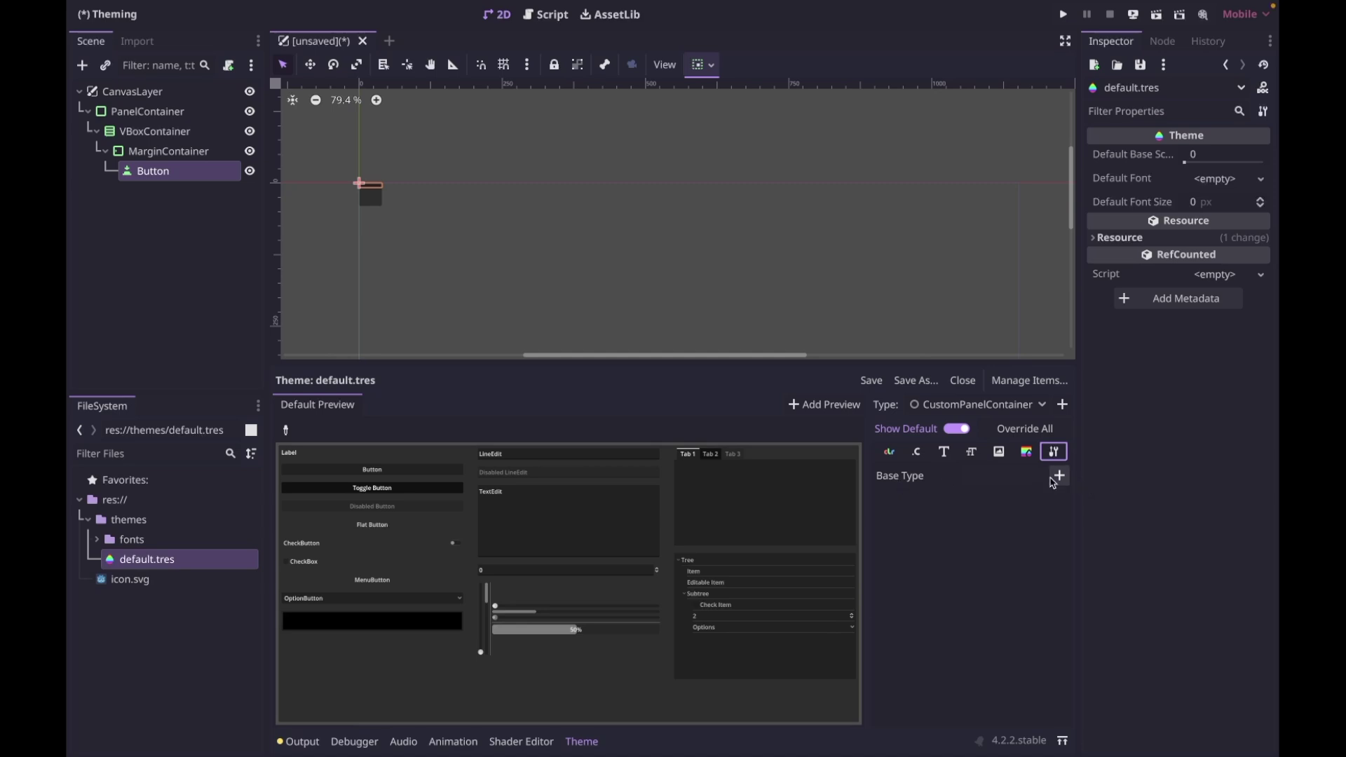
{"action": "left_click", "coordinate": [1059, 476]}
{"action": "type", "text": "panel"}
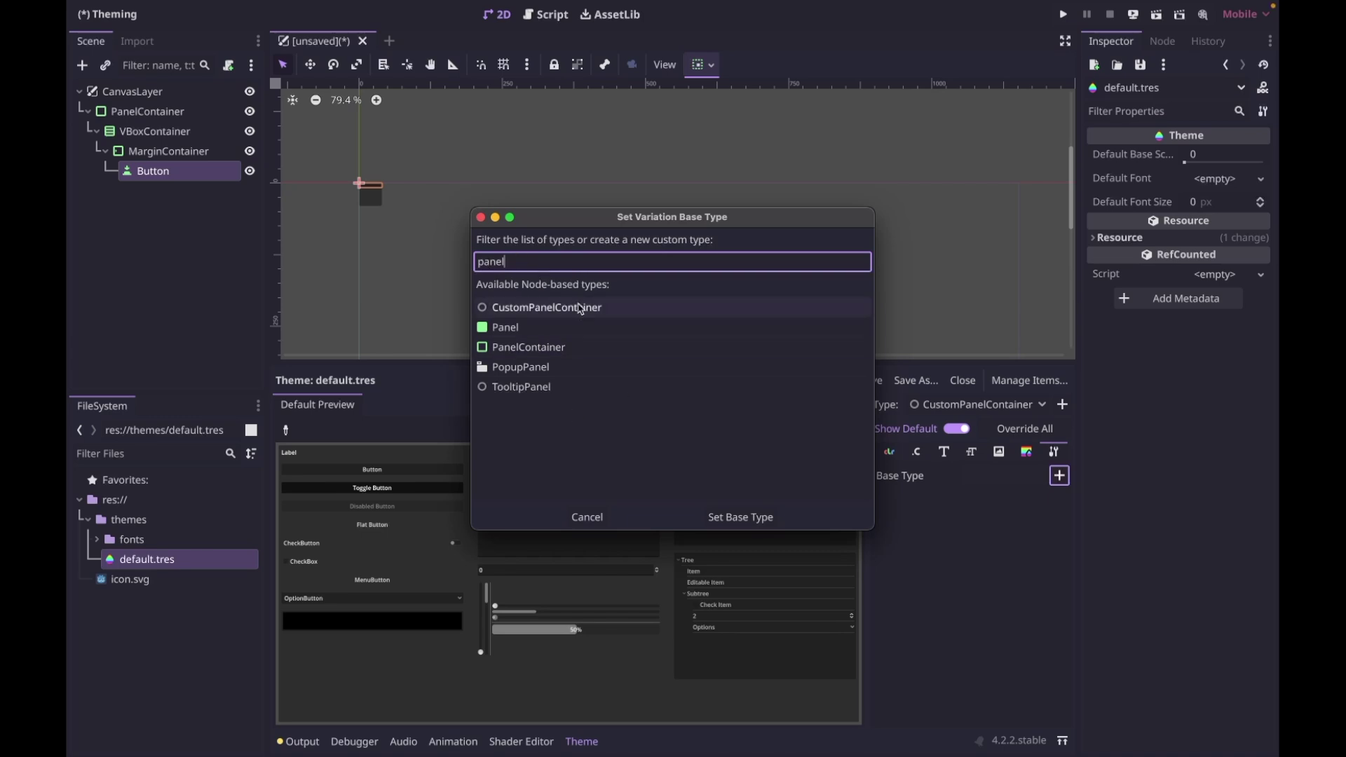
{"action": "left_click", "coordinate": [544, 349]}
{"action": "left_click", "coordinate": [741, 518]}
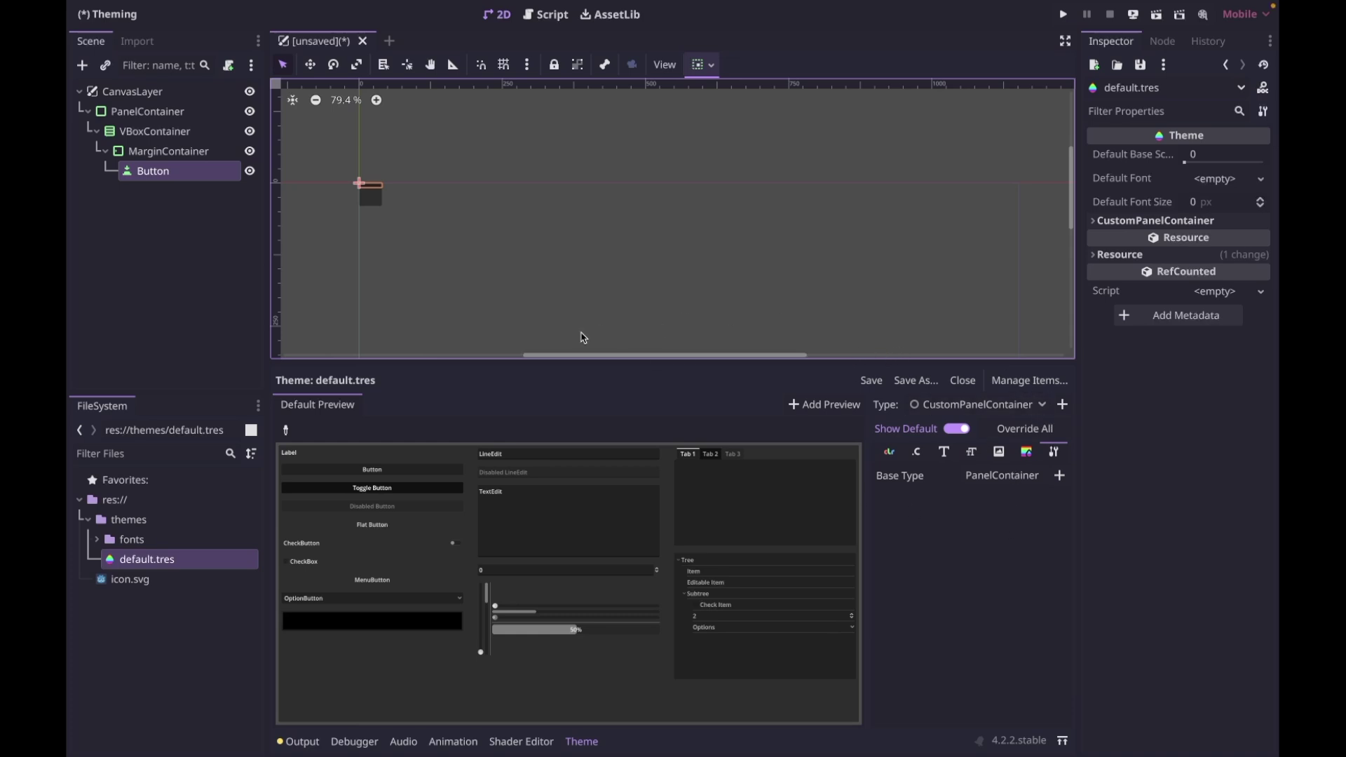
{"action": "left_click", "coordinate": [194, 217]}
- Save the scene as canvas_layer.tscn
{"action": "key", "text": "ctrl+s"}
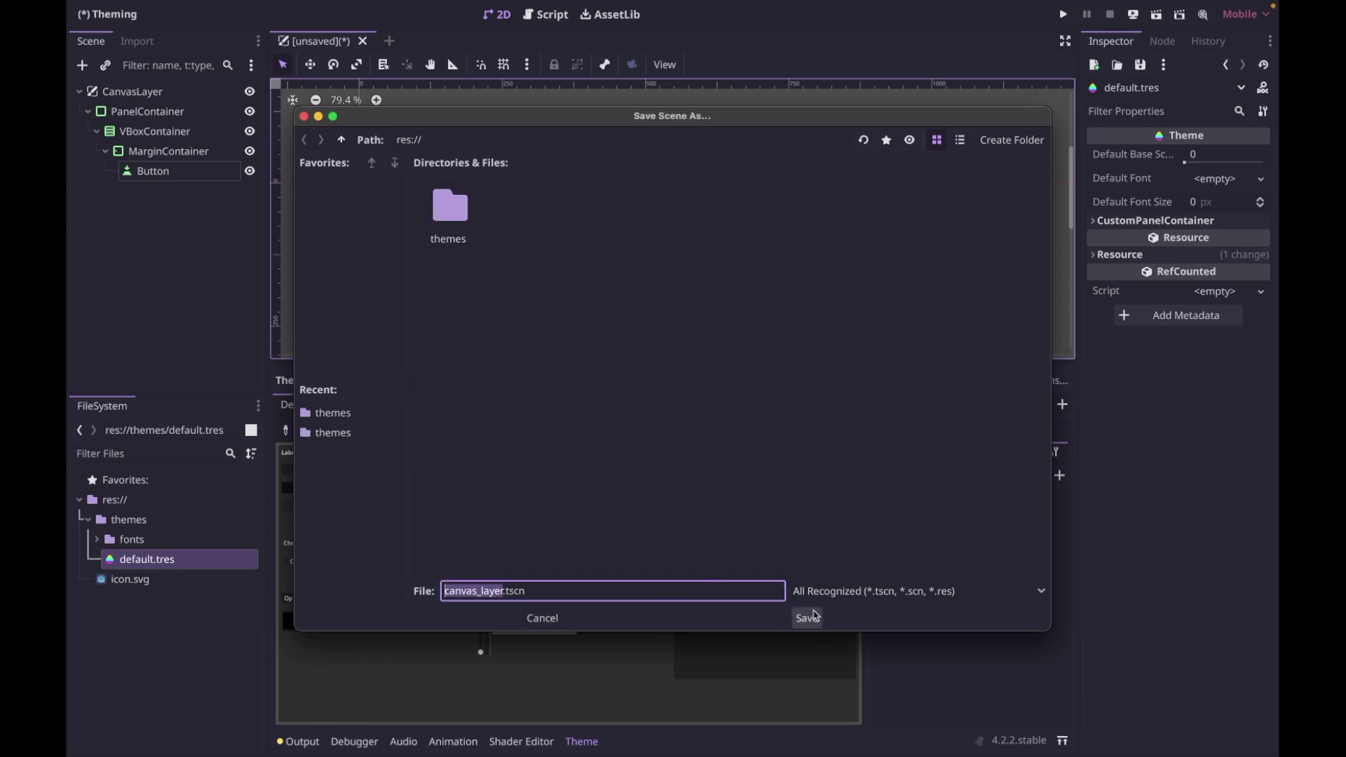
{"action": "left_click", "coordinate": [807, 618]}
{"action": "scroll", "coordinate": [369, 213], "scroll_direction": "up", "scroll_amount": 8}
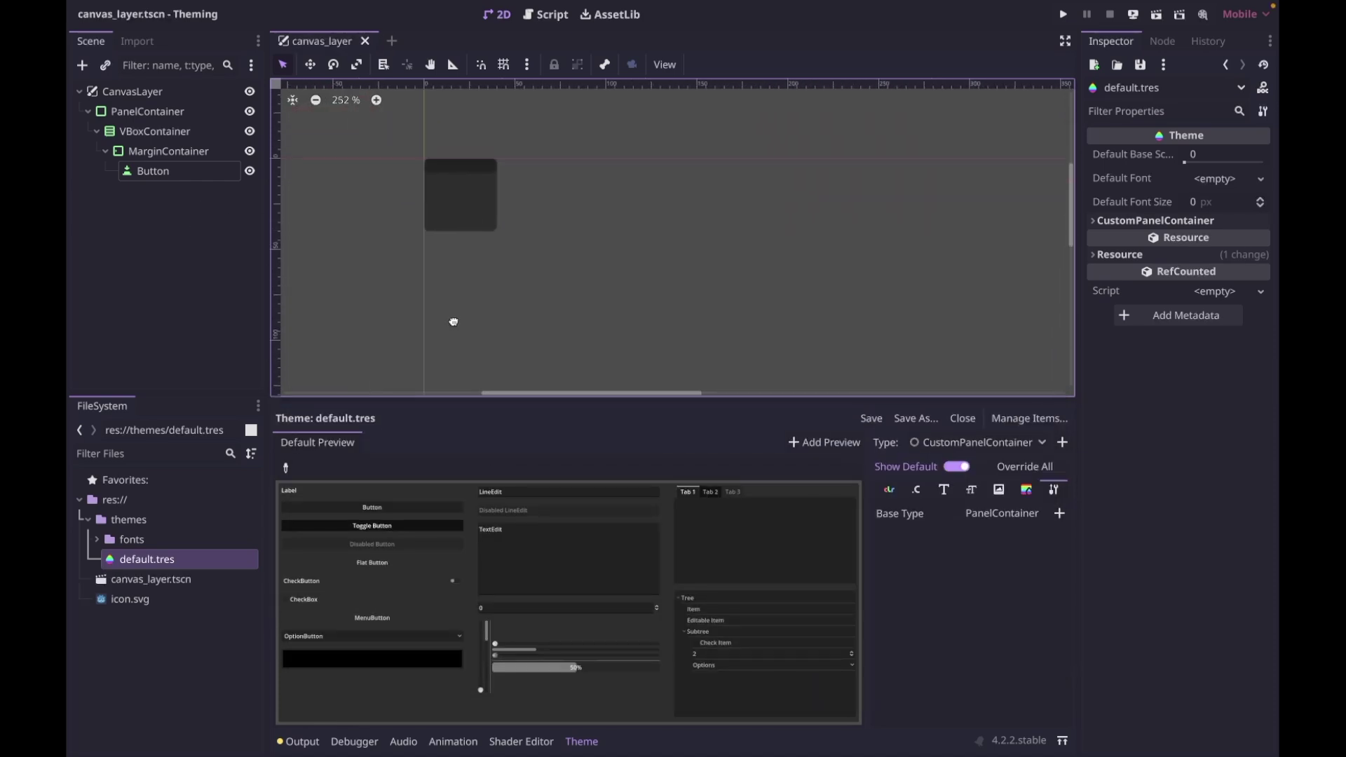
{"action": "middle_click_drag", "start_coordinate": [445, 313], "coordinate": [512, 331]}
{"action": "scroll", "coordinate": [512, 331], "scroll_direction": "down", "scroll_amount": 1}
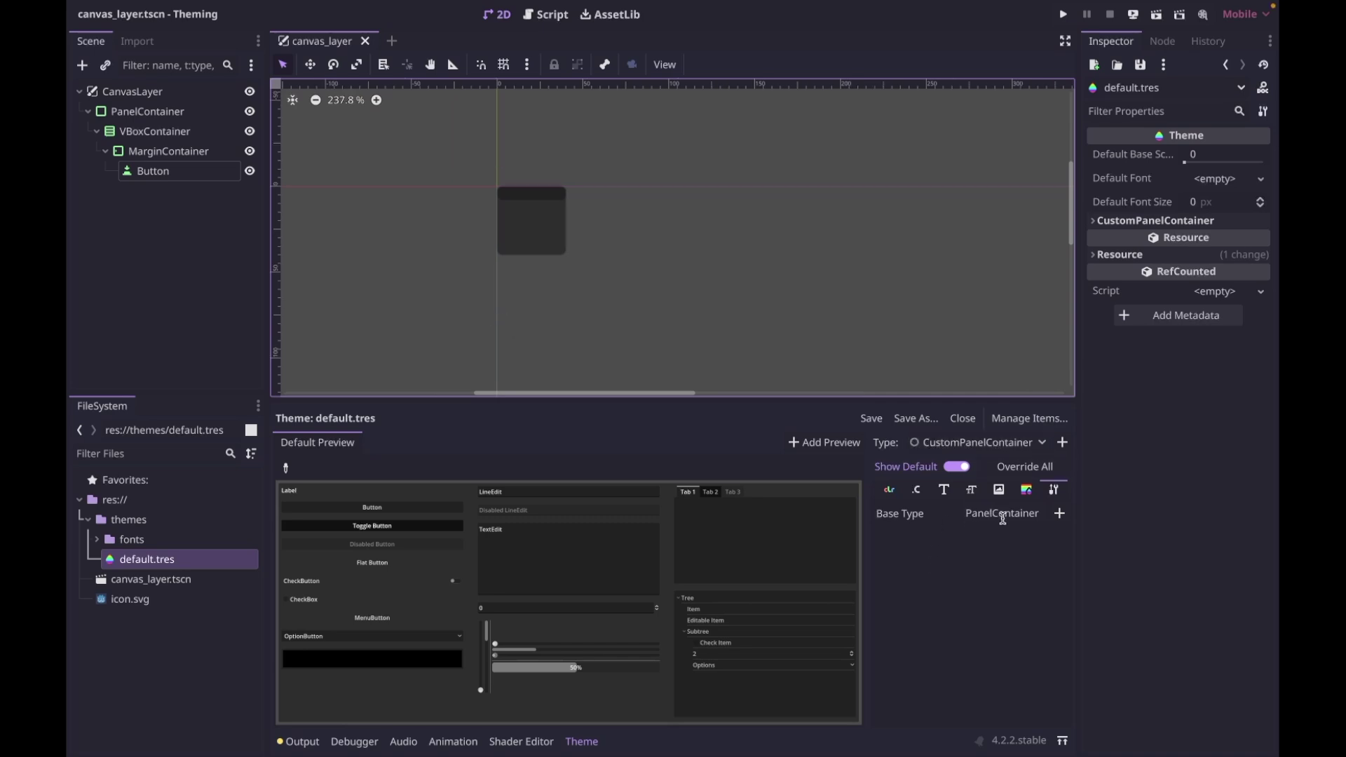
- Set the PanelContainer's Theme Type Variation to CustomPanelContainer and save the scene
{"action": "left_click", "coordinate": [116, 112]}
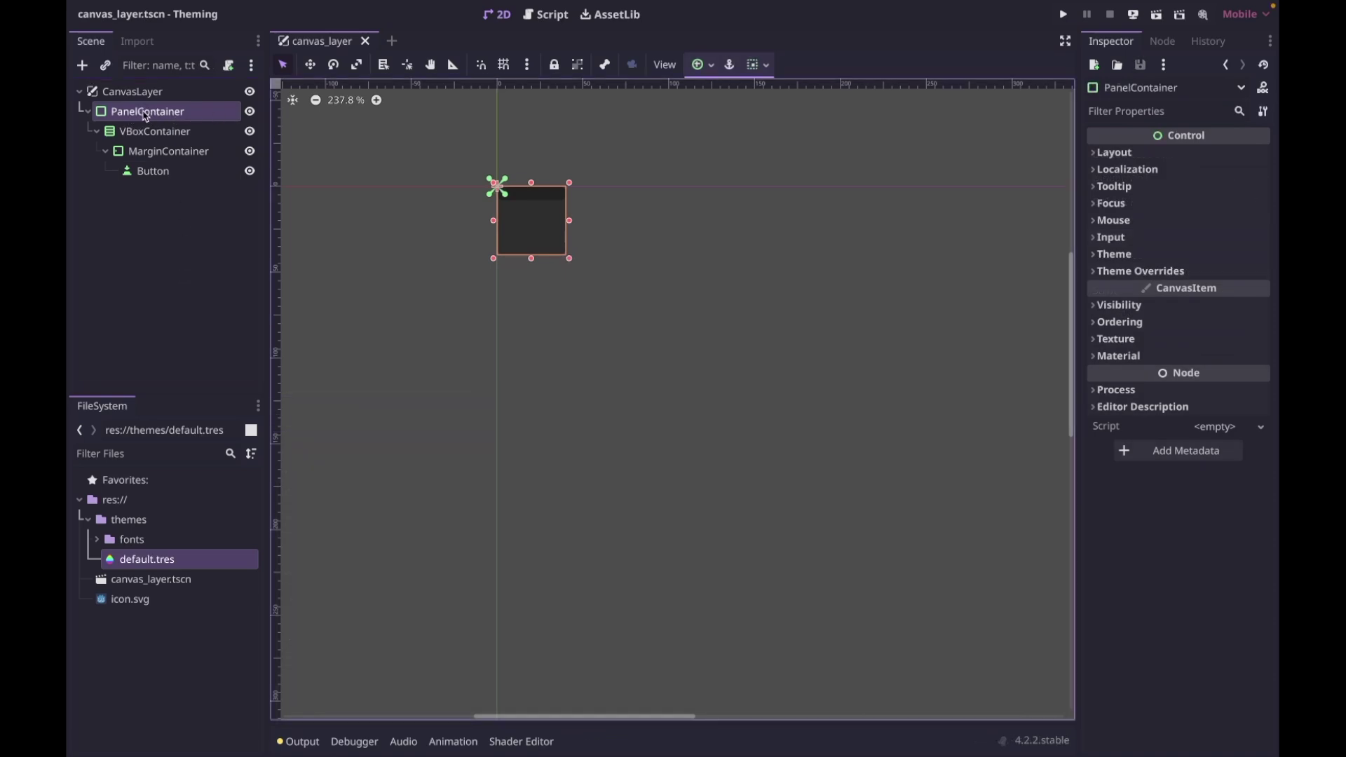
{"action": "left_click", "coordinate": [1136, 262]}
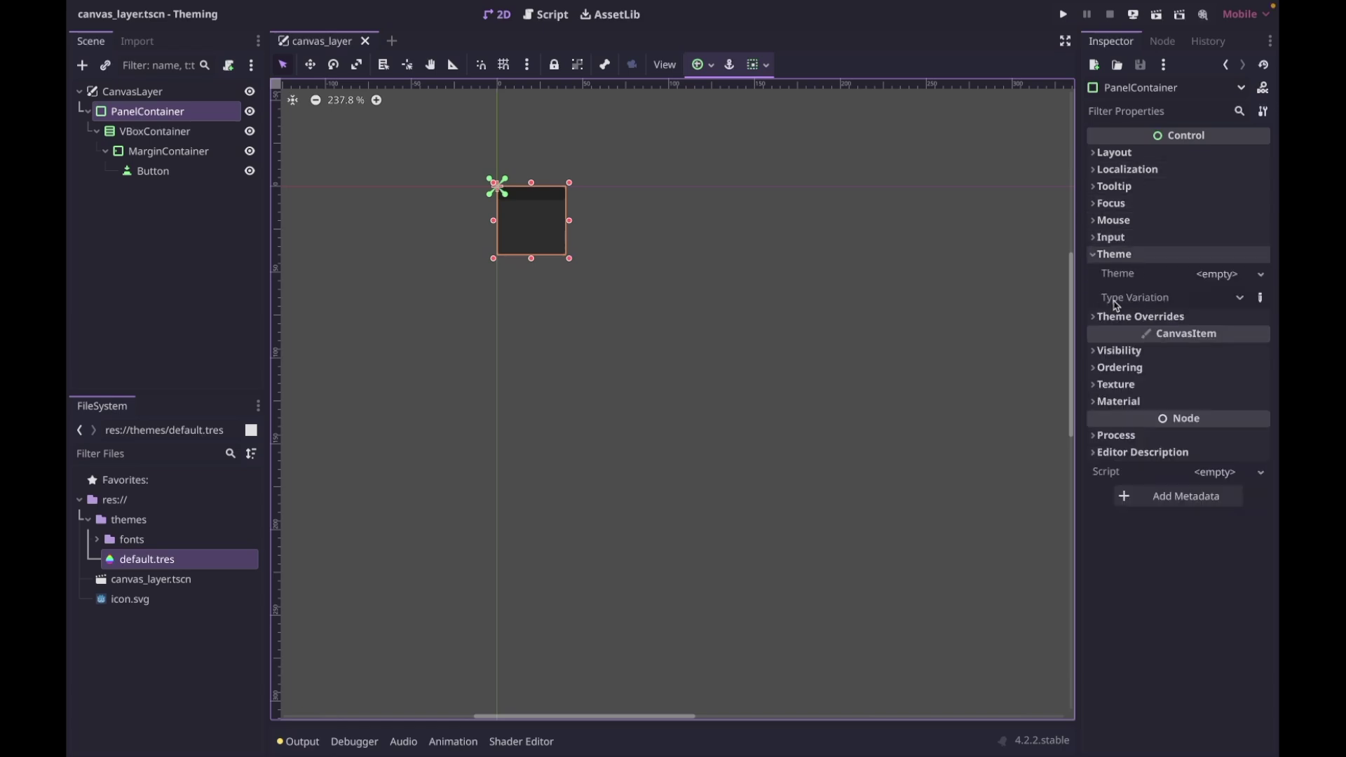
{"action": "left_click", "coordinate": [1237, 299]}
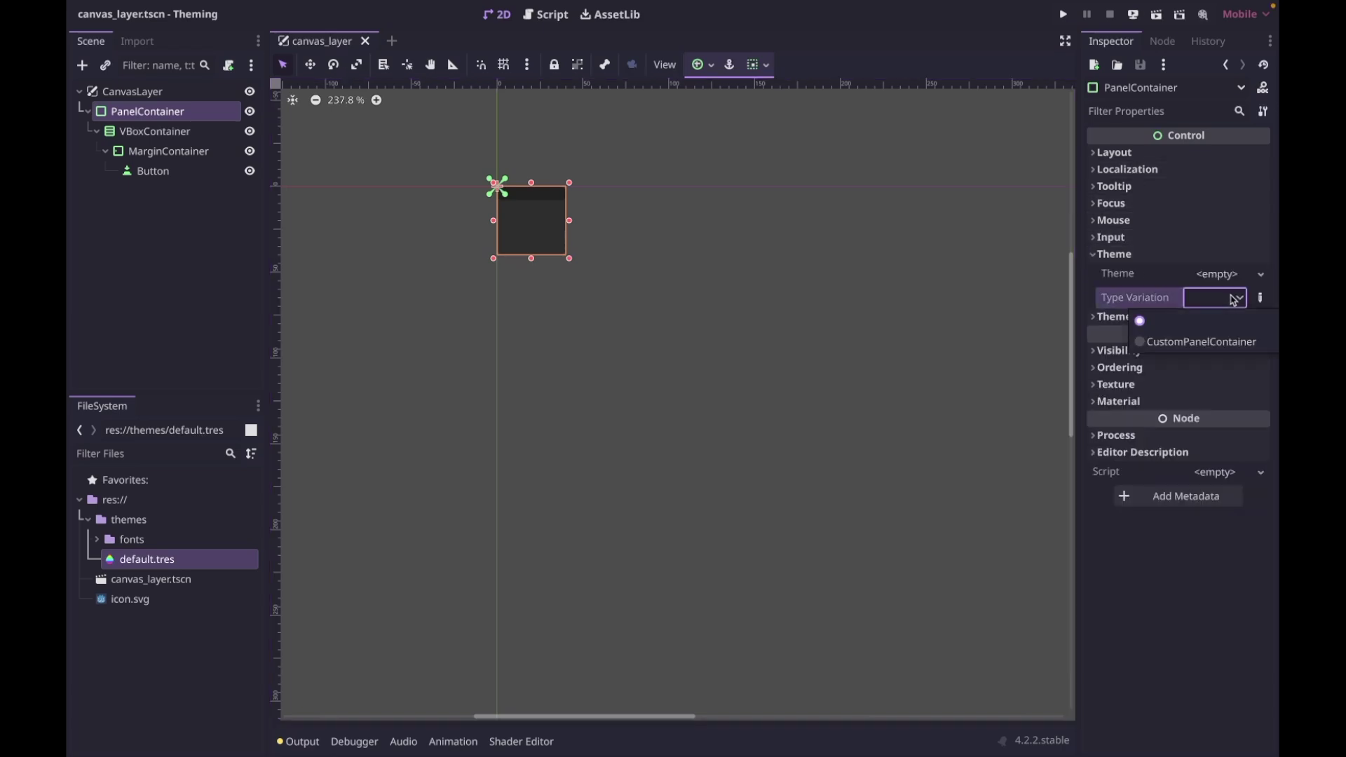
{"action": "left_click", "coordinate": [1167, 344]}
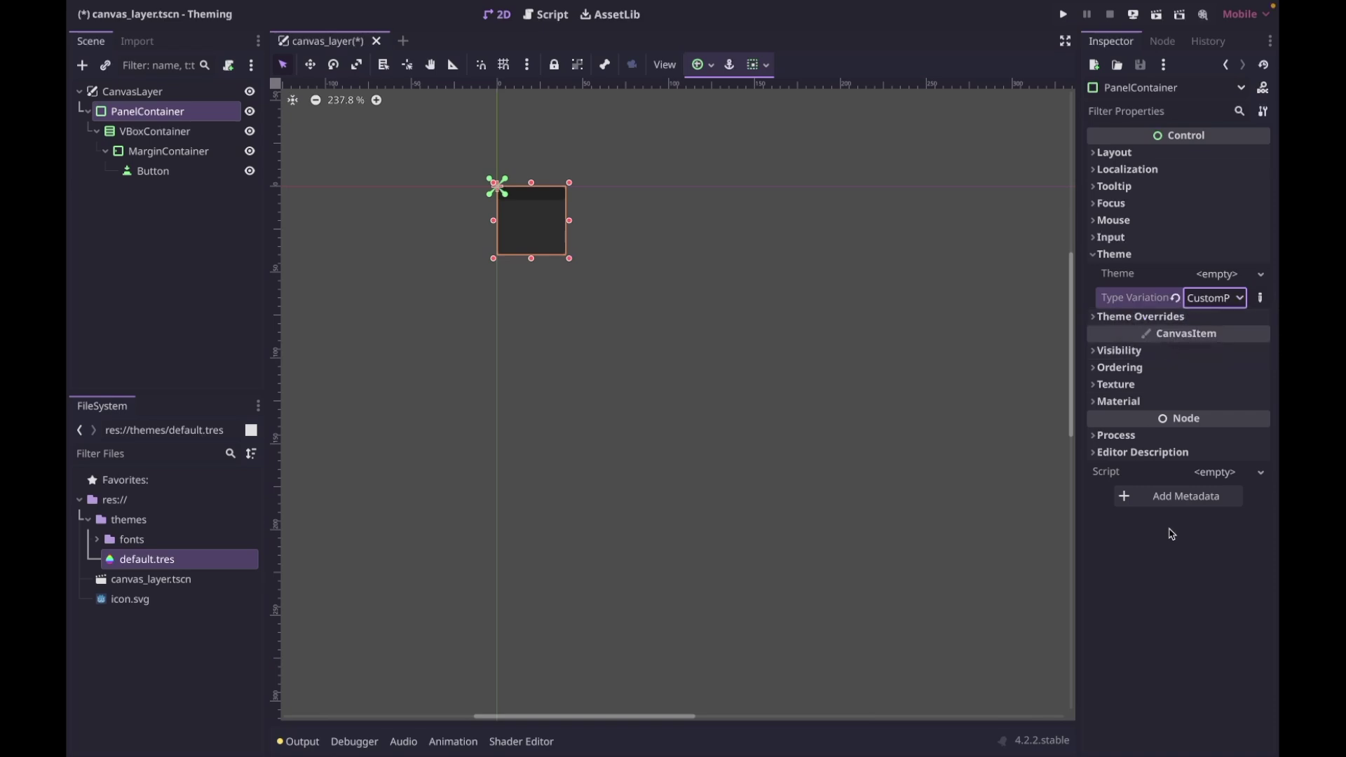
{"action": "key", "text": "ctrl+s"}
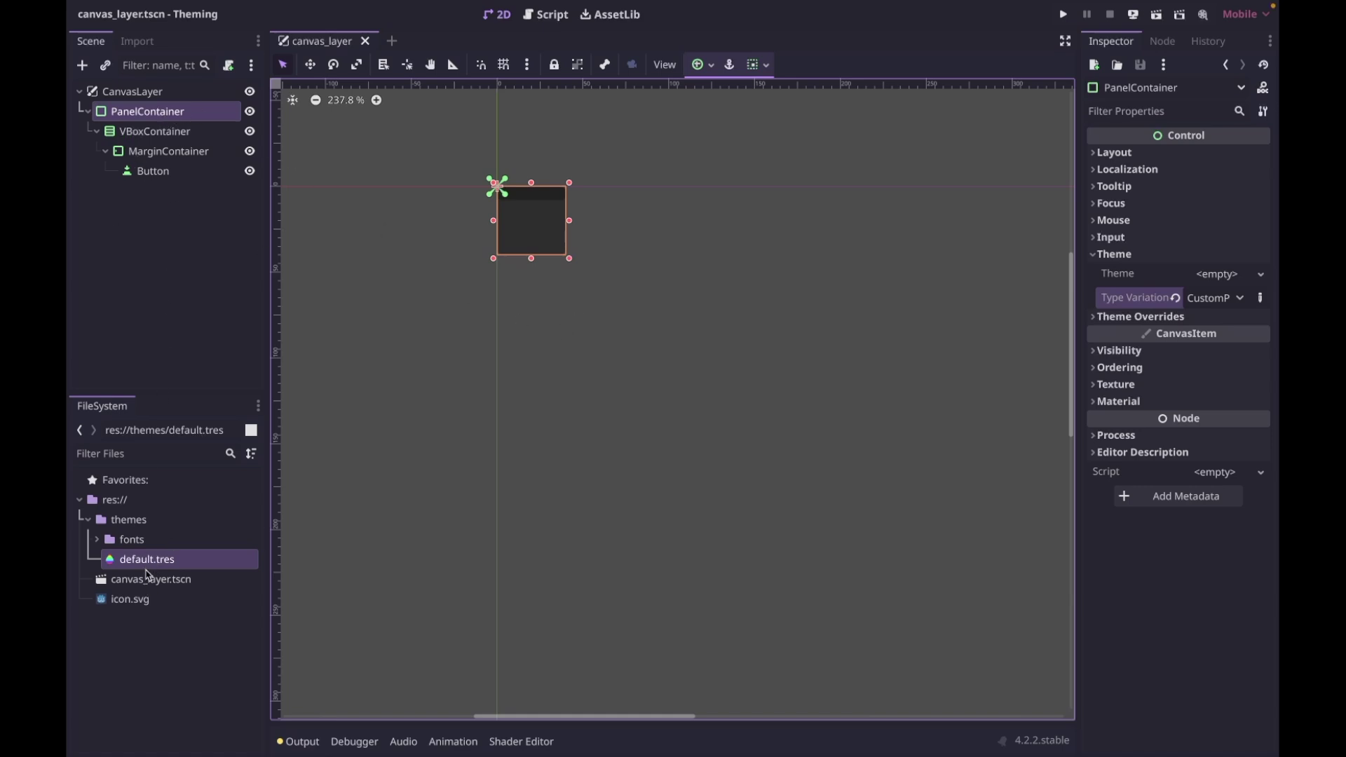
{"action": "double_click", "coordinate": [147, 563]}
- Override CustomPanelContainer's panel stylebox with a new StyleBoxFlat
{"action": "left_click", "coordinate": [889, 490]}
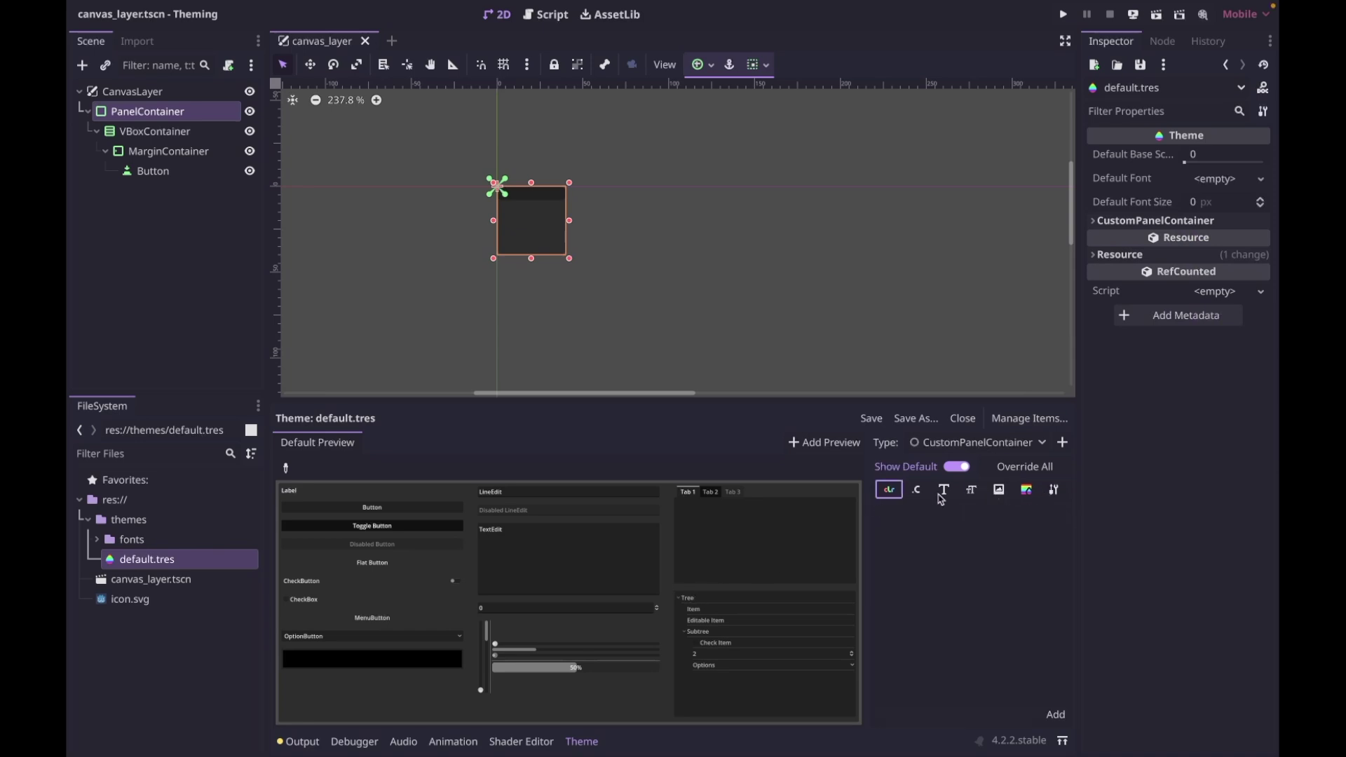
{"action": "left_click", "coordinate": [1026, 489]}
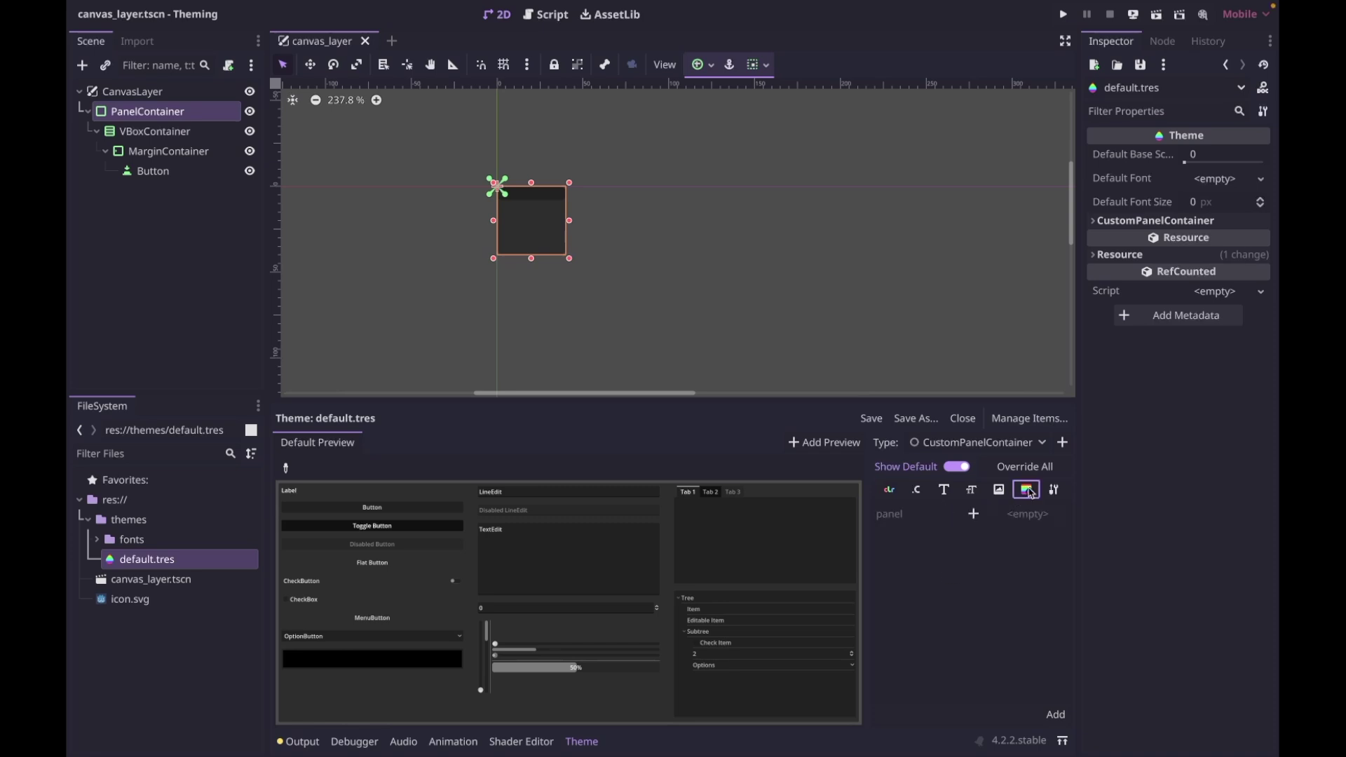
{"action": "left_click", "coordinate": [974, 515]}
{"action": "left_click", "coordinate": [1023, 514]}
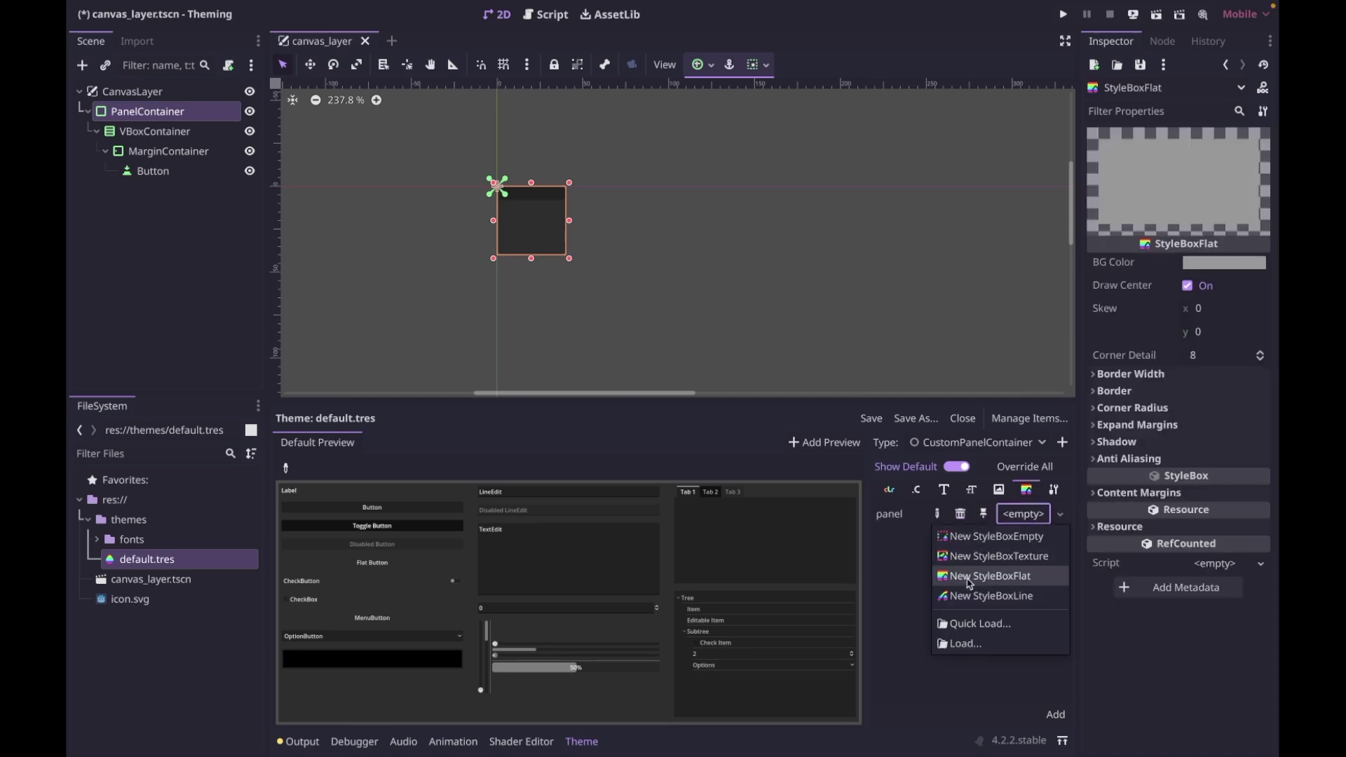
{"action": "left_click", "coordinate": [1009, 582]}
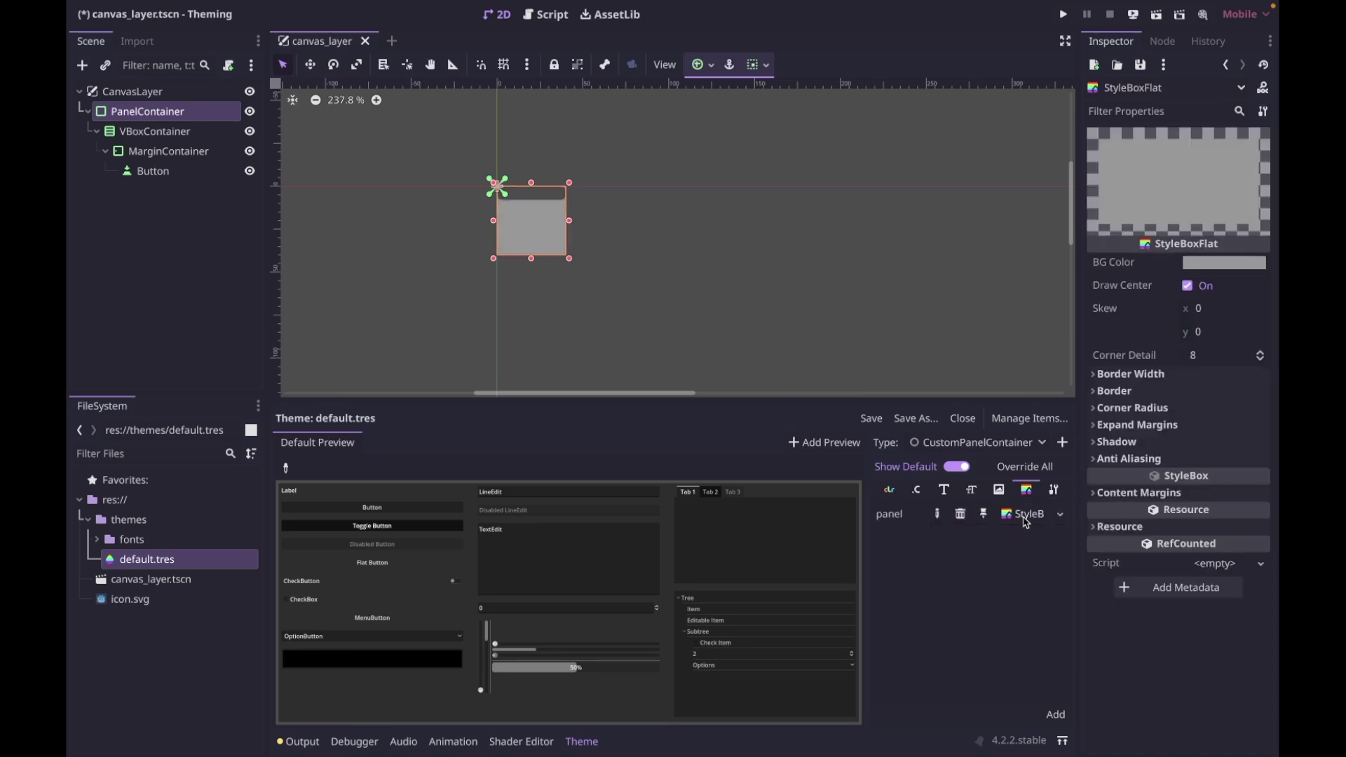
- Set the panel StyleBoxFlat's background colour to 101010b8
{"action": "left_click_drag", "start_coordinate": [1076, 264], "coordinate": [952, 264]}
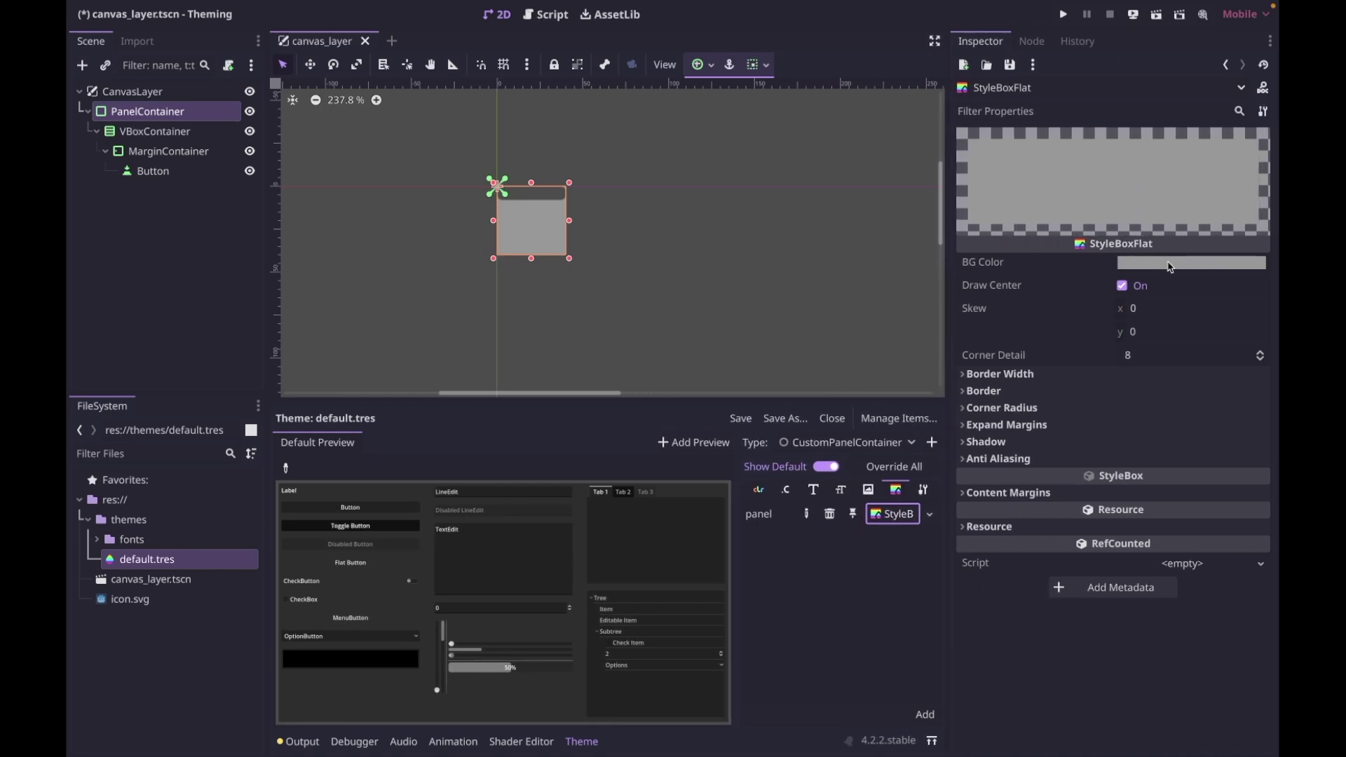
{"action": "left_click", "coordinate": [1185, 263]}
{"action": "mouse_move", "coordinate": [1125, 427]}
{"action": "left_mouse_down"}
{"action": "mouse_move", "coordinate": [1185, 382]}
{"action": "mouse_move", "coordinate": [1093, 428]}
{"action": "mouse_move", "coordinate": [1206, 322]}
{"action": "mouse_move", "coordinate": [1141, 413]}
{"action": "mouse_move", "coordinate": [1120, 411]}
{"action": "left_mouse_up"}
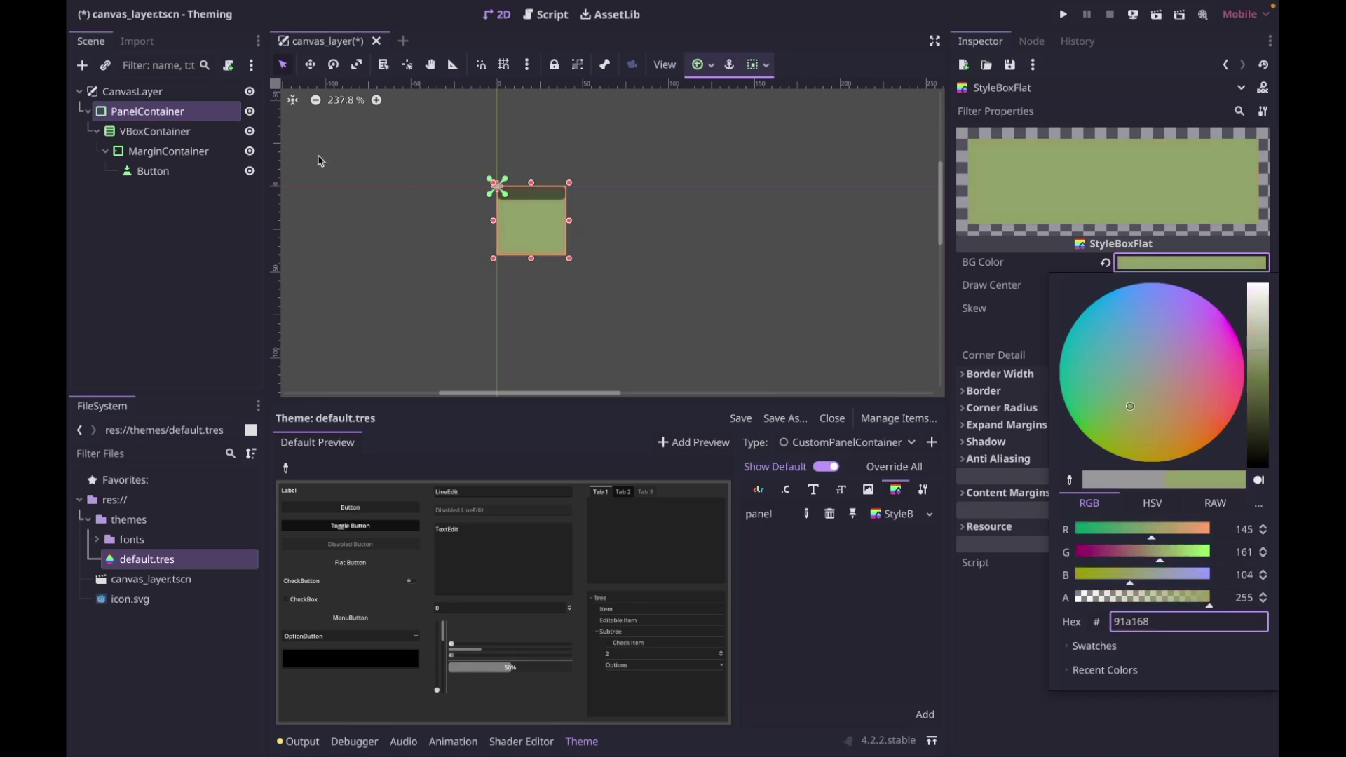
{"action": "type", "text": "000000b8"}
{"action": "key", "text": "Return"}
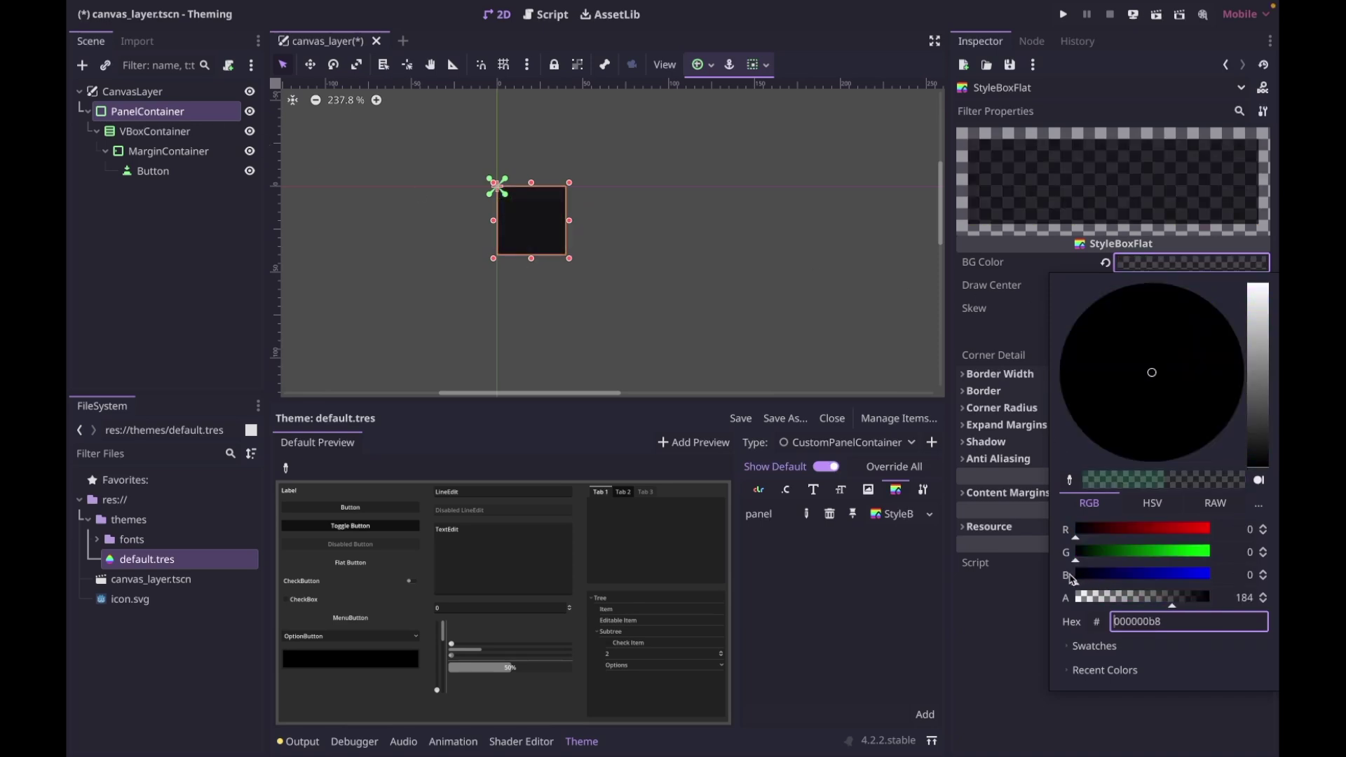
{"action": "left_click_drag", "start_coordinate": [1253, 439], "coordinate": [1254, 456]}
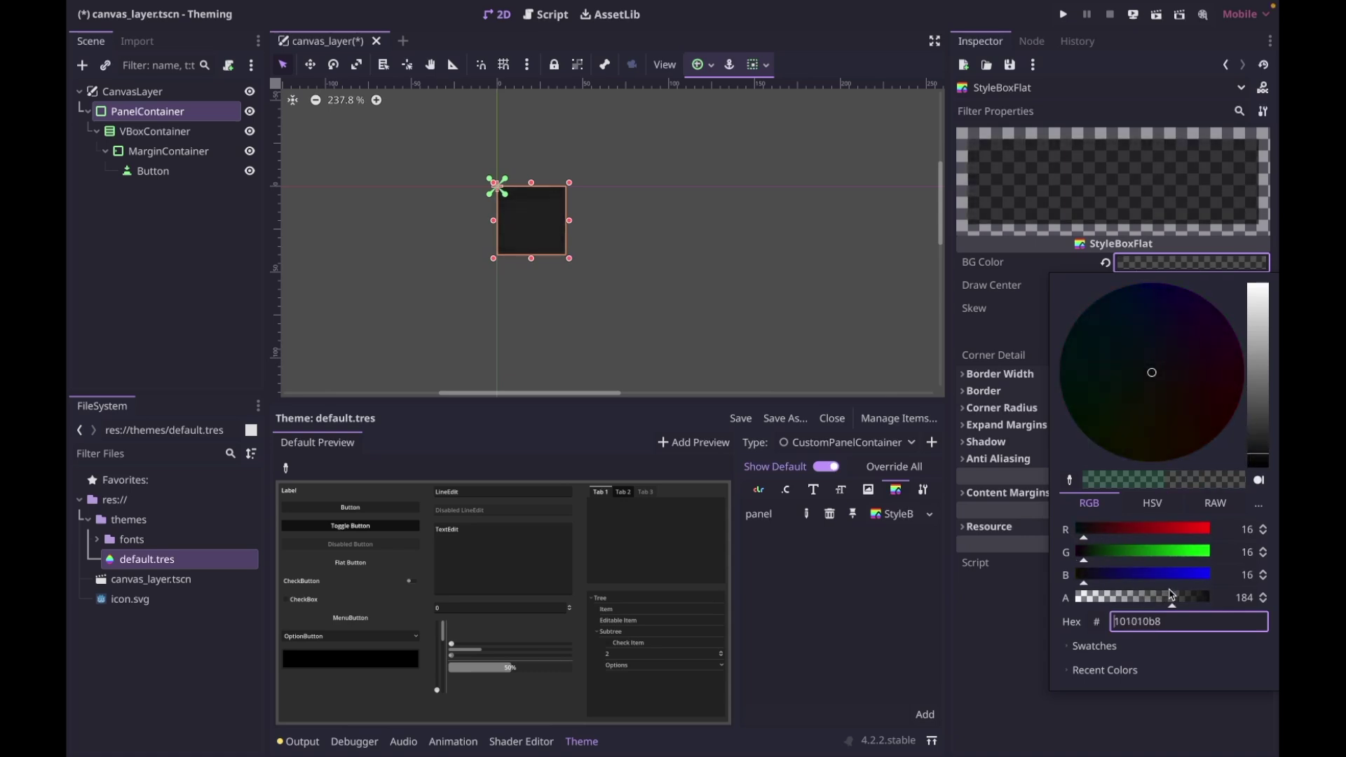
{"action": "left_click", "coordinate": [1036, 615]}
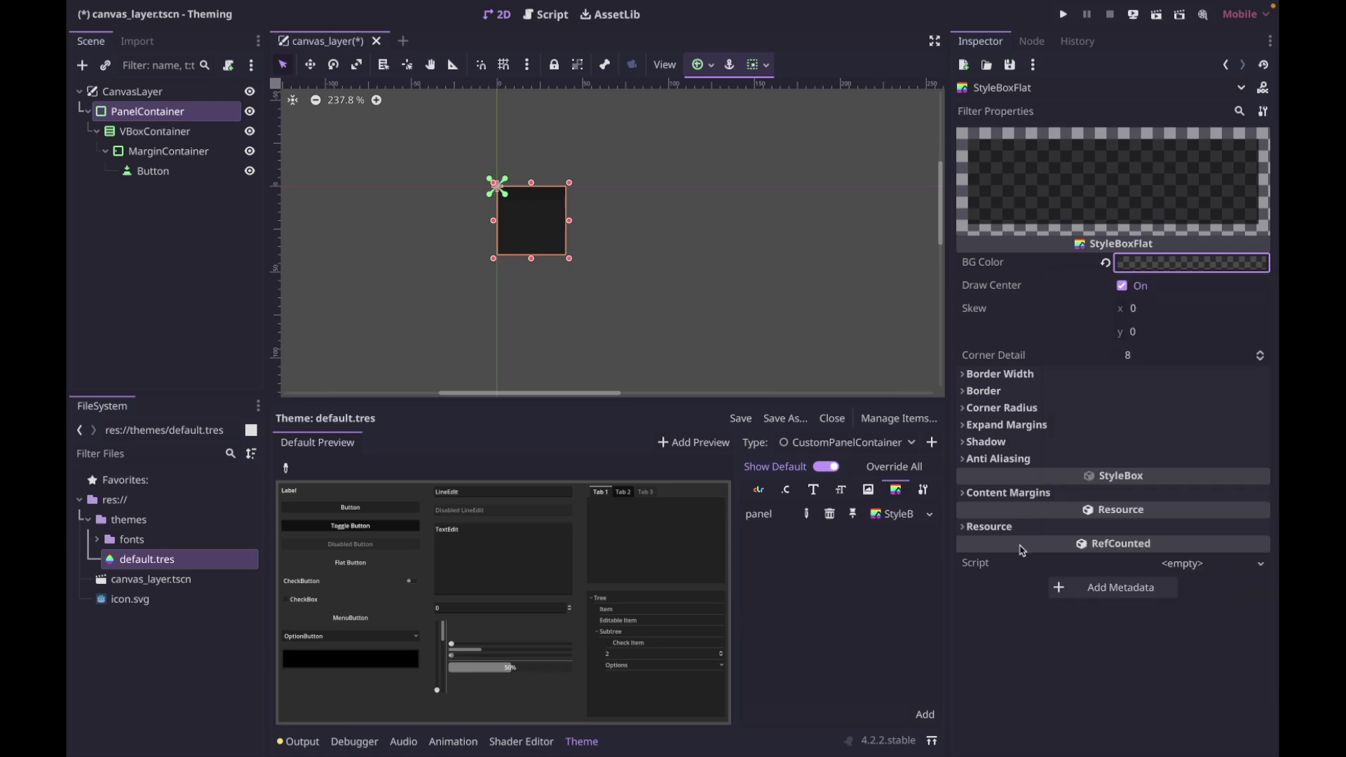
- Set all four corner radii to 24 px and save the scene
{"action": "left_click", "coordinate": [1029, 414]}
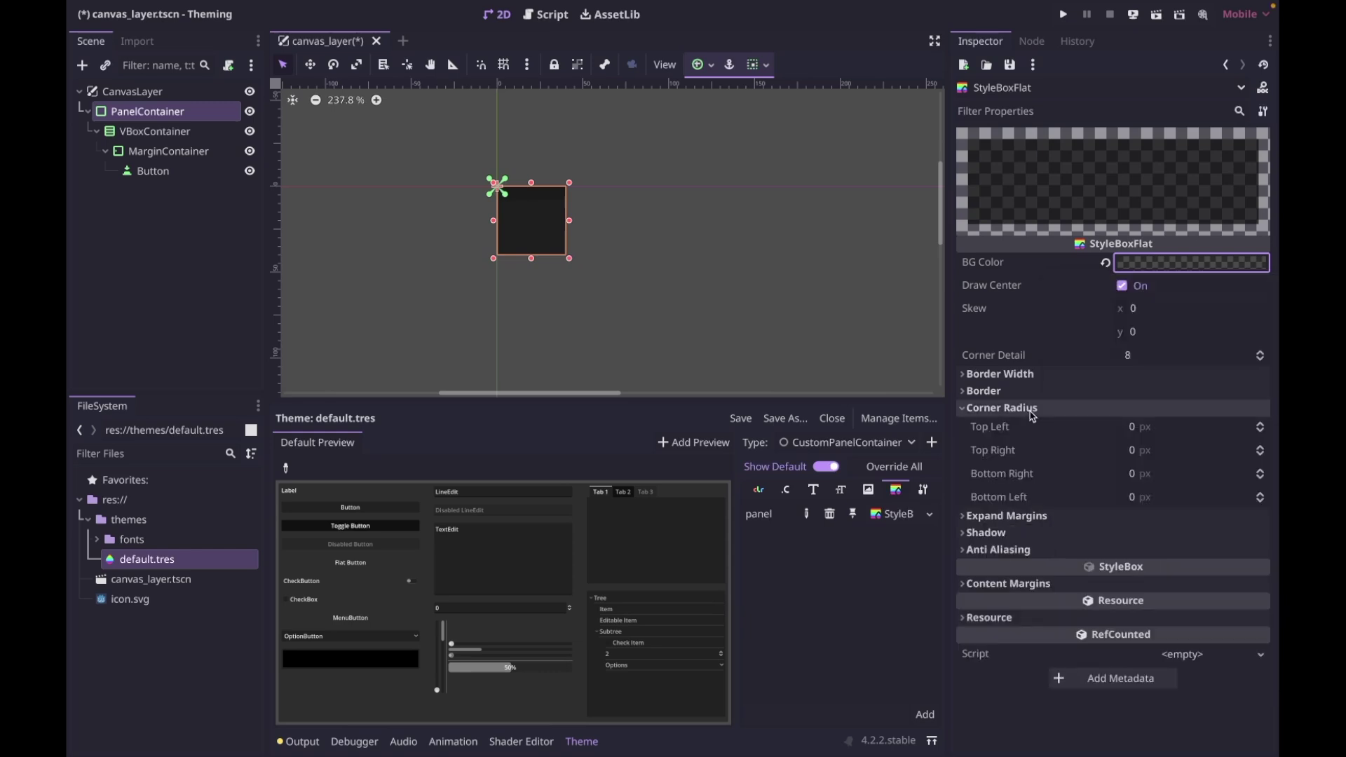
{"action": "left_click", "coordinate": [1146, 429]}
{"action": "type", "text": "24"}
{"action": "key", "text": "Tab"}
{"action": "type", "text": "24"}
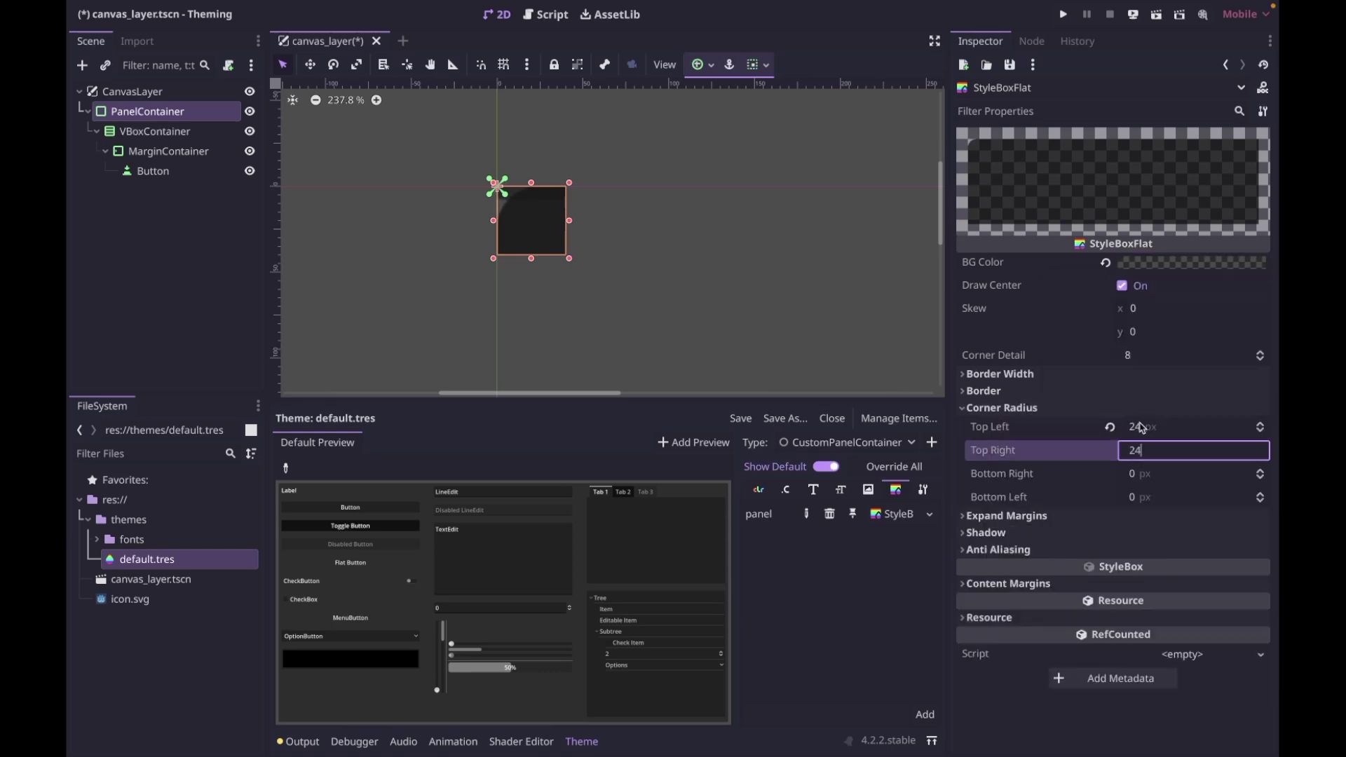
{"action": "key", "text": "Tab"}
{"action": "type", "text": "24"}
{"action": "key", "text": "Tab"}
{"action": "type", "text": "24"}
{"action": "key", "text": "Tab"}
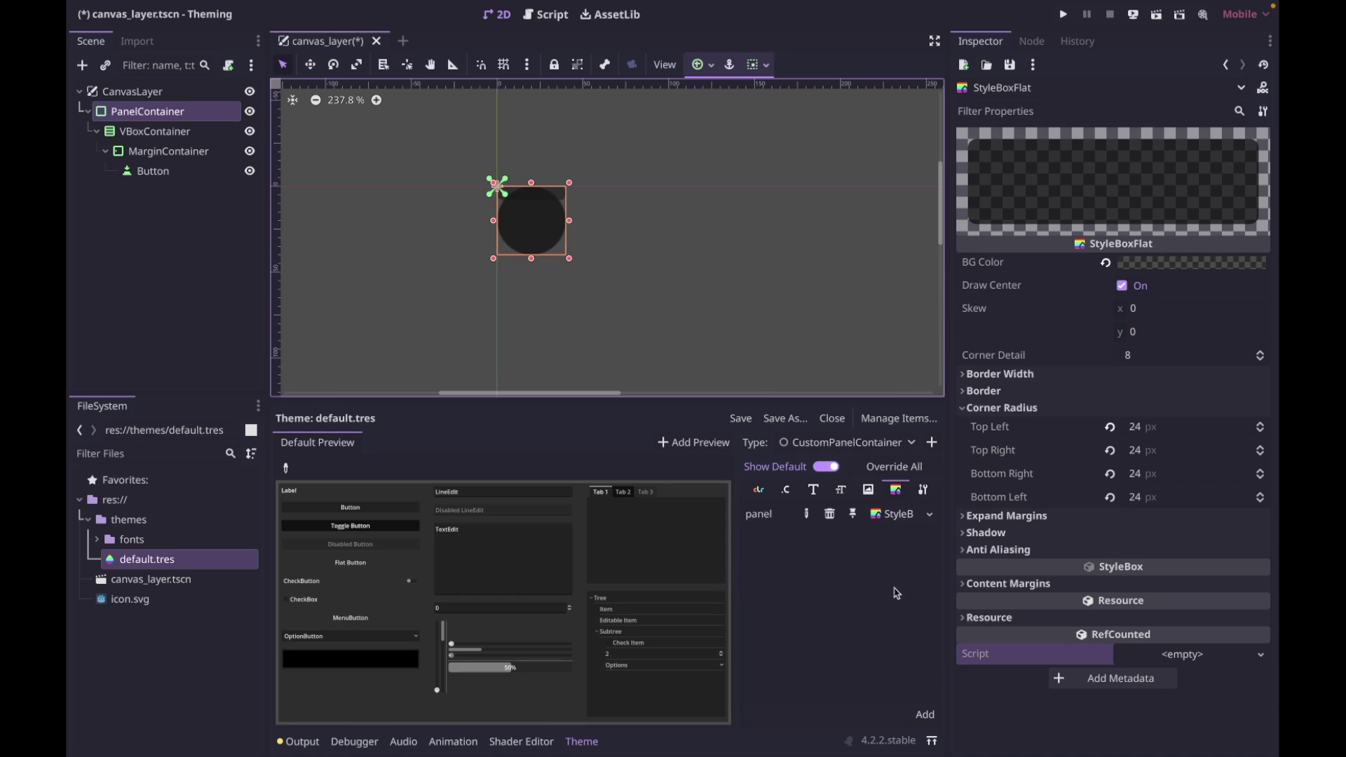
{"action": "key", "text": "ctrl+s"}
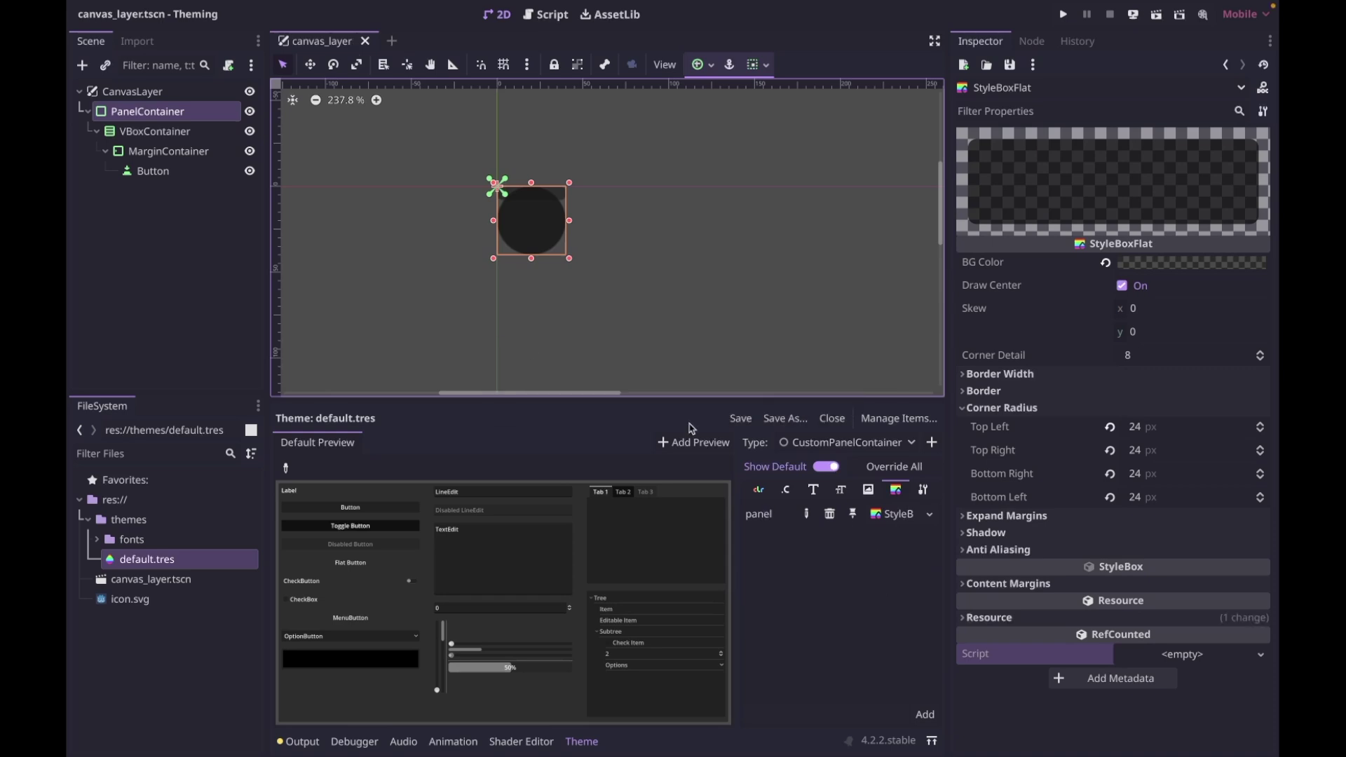
- Apply the Full Rect anchors preset to the PanelContainer node
{"action": "left_click", "coordinate": [139, 114]}
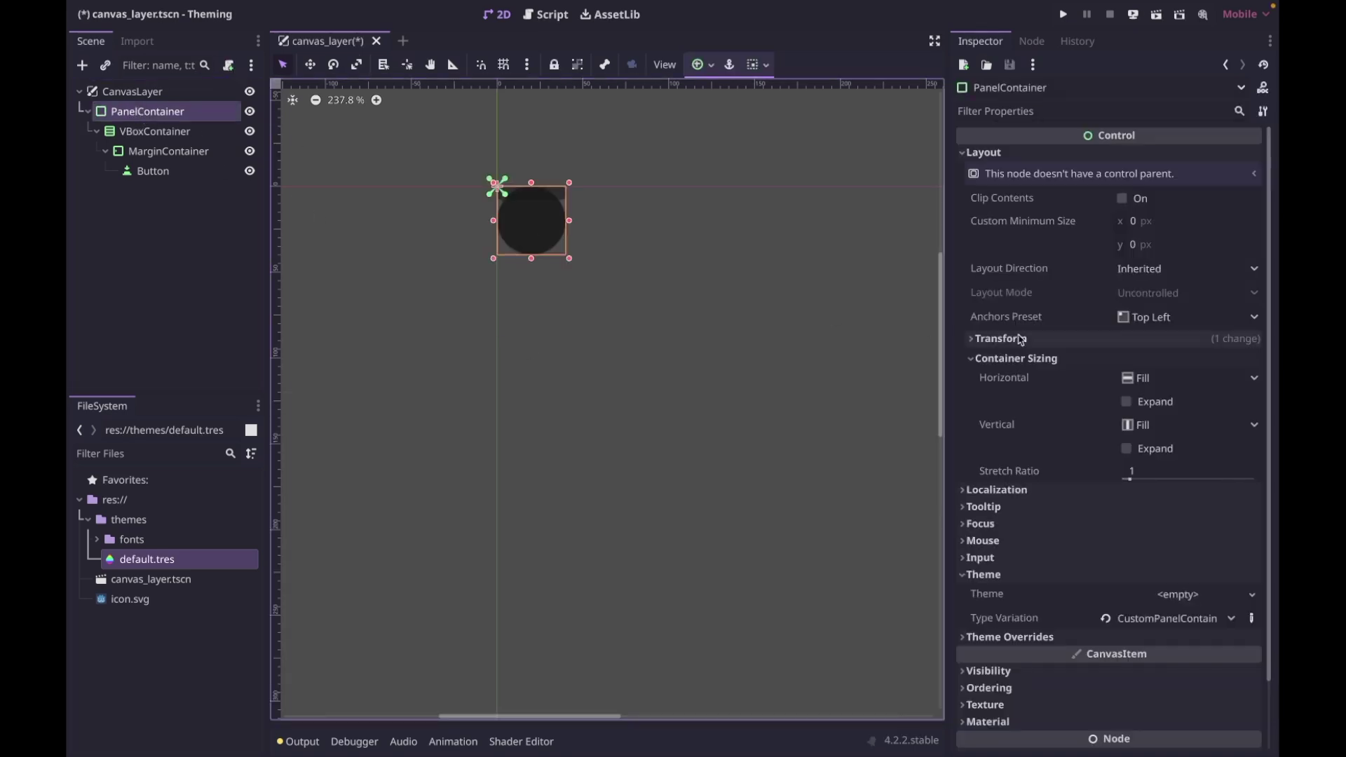
{"action": "left_click", "coordinate": [1126, 319]}
{"action": "left_click", "coordinate": [1171, 367]}
{"action": "scroll", "coordinate": [790, 441], "scroll_direction": "down", "scroll_amount": 7}
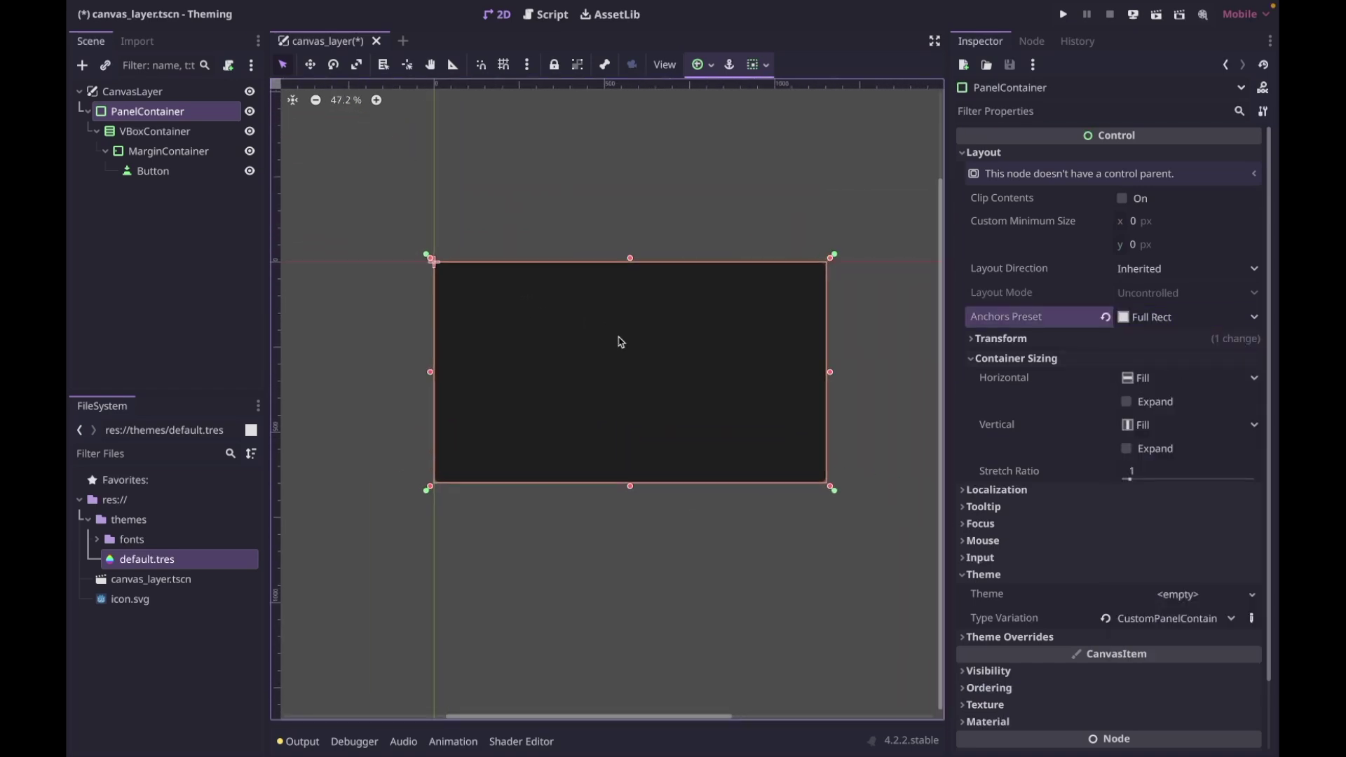
{"action": "scroll", "coordinate": [620, 341], "scroll_direction": "up", "scroll_amount": 2}
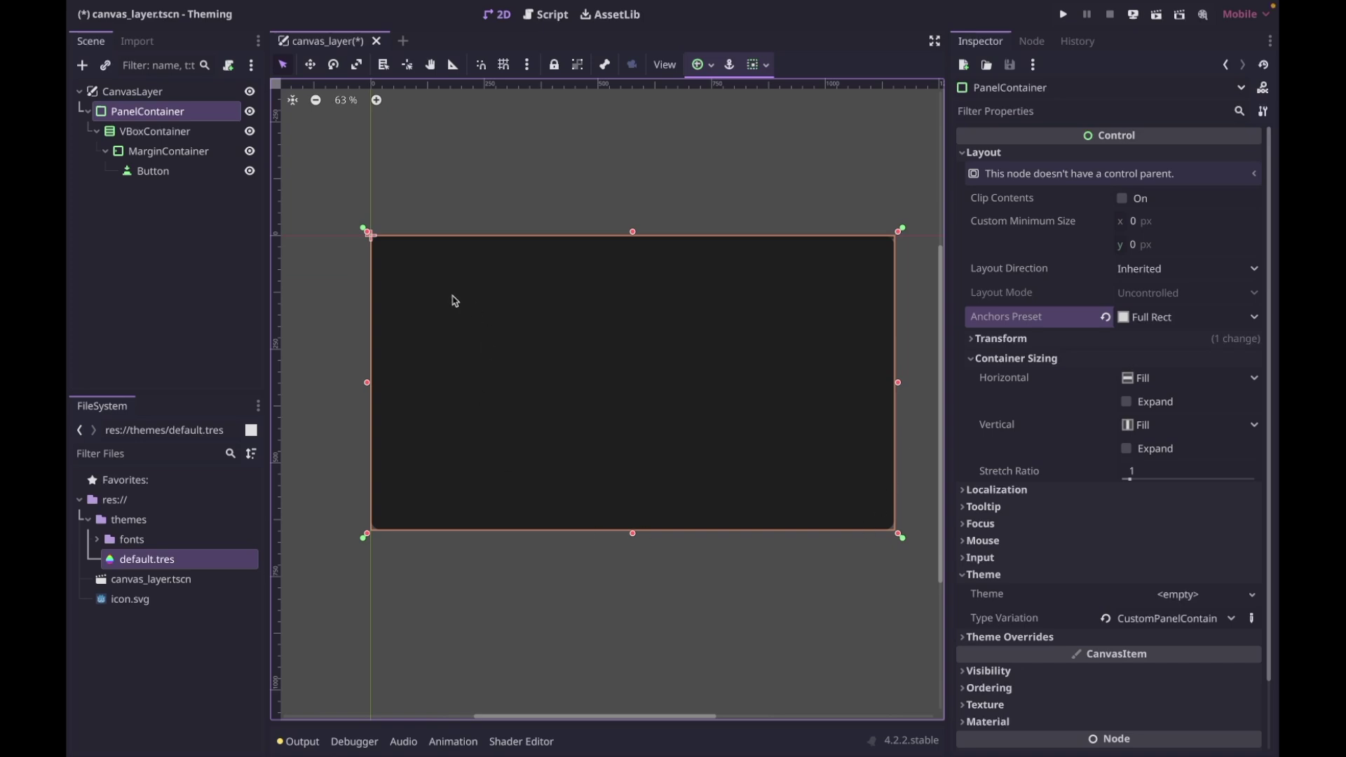
{"action": "left_click", "coordinate": [349, 310]}
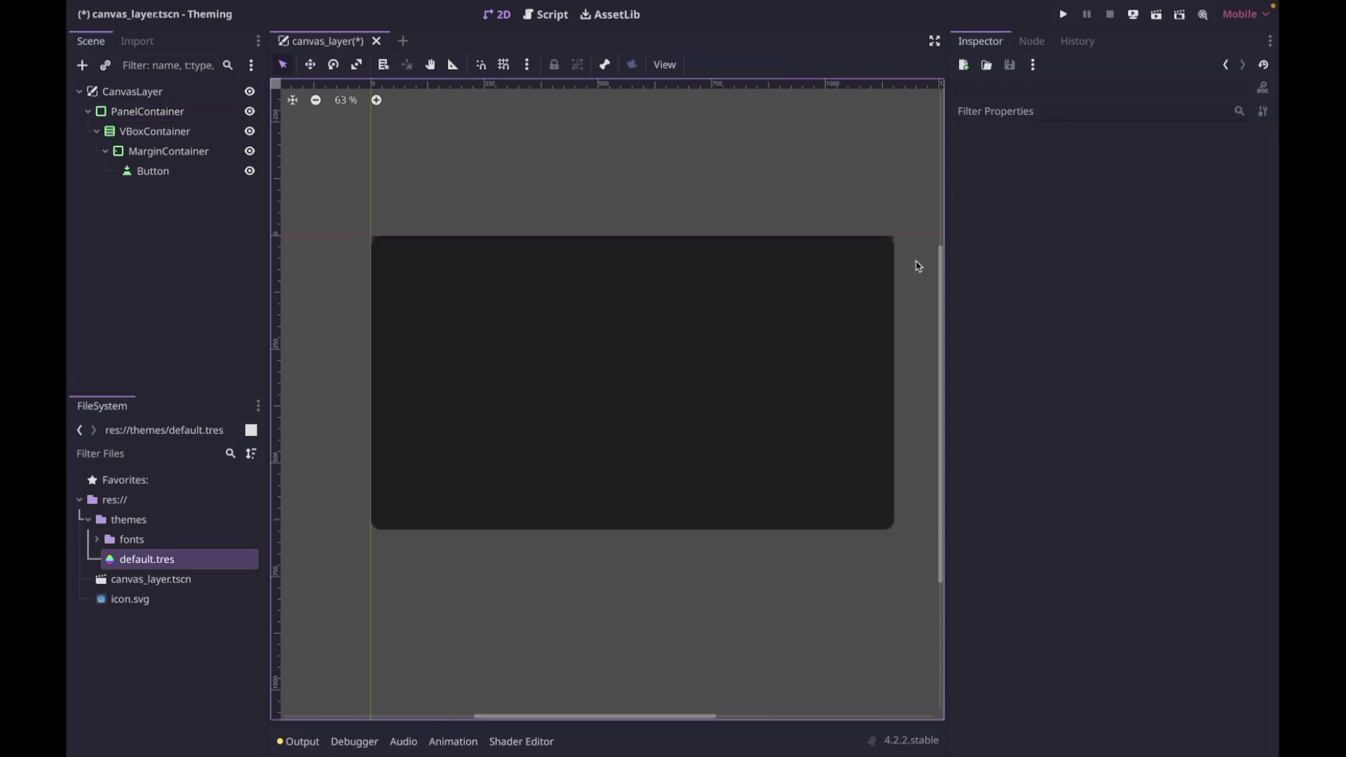
- Add a CustomMarginContainer item type to the default.tres theme
{"action": "left_click", "coordinate": [168, 151]}
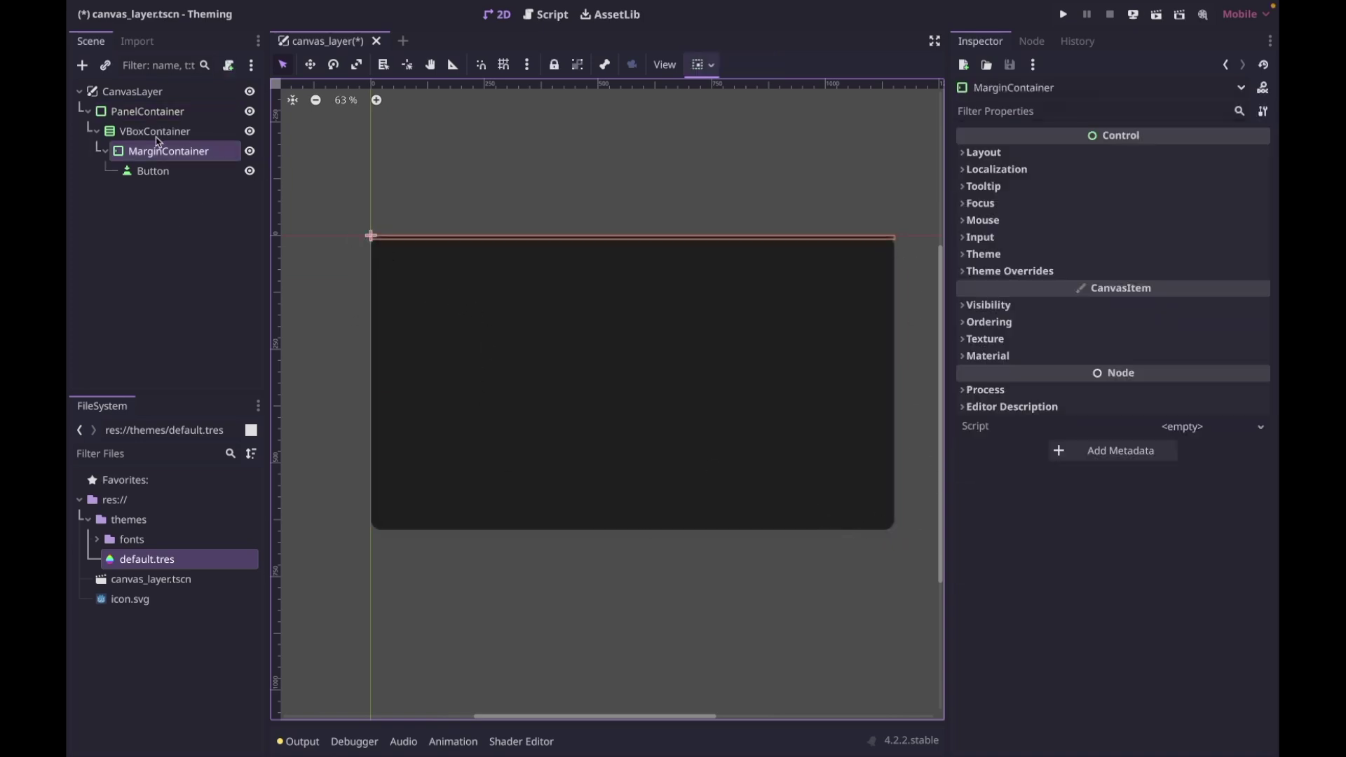
{"action": "double_click", "coordinate": [176, 560]}
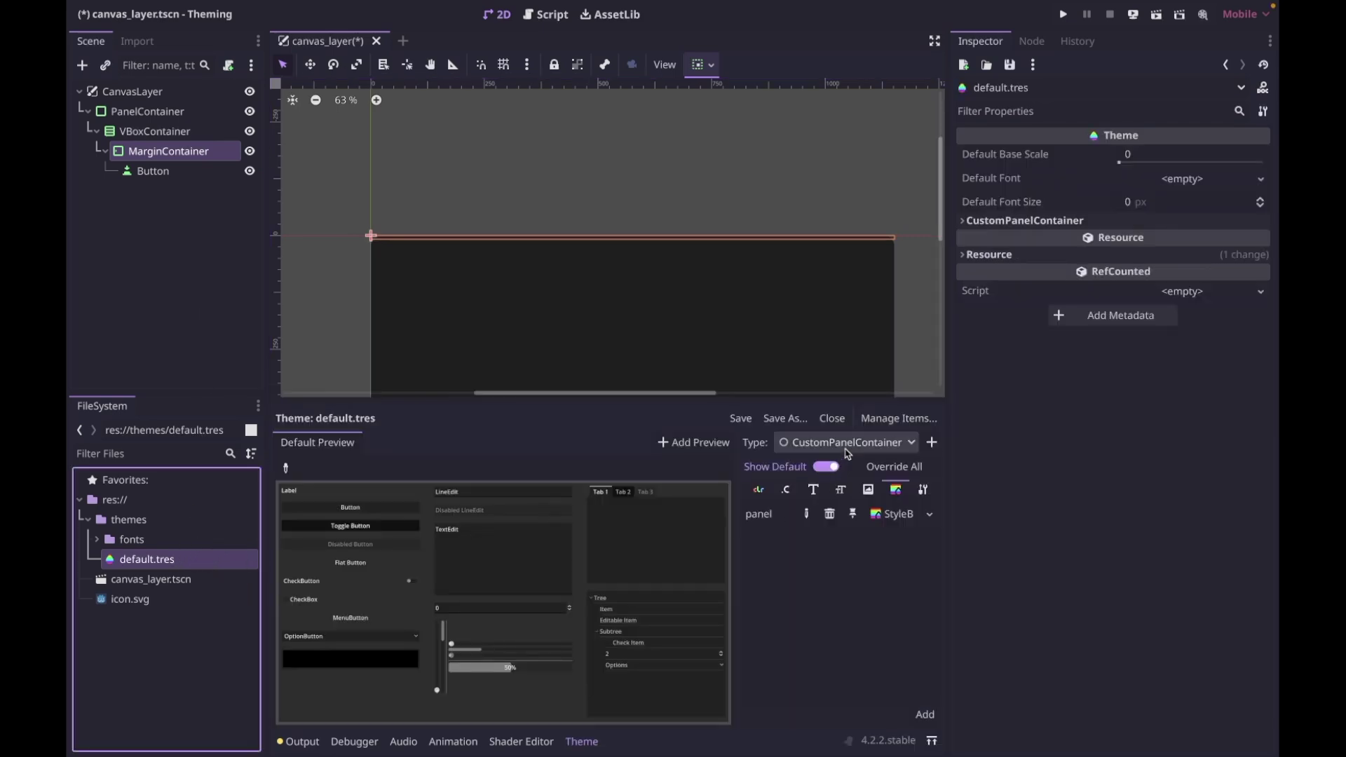
{"action": "left_click", "coordinate": [929, 444]}
{"action": "type", "text": "C"}
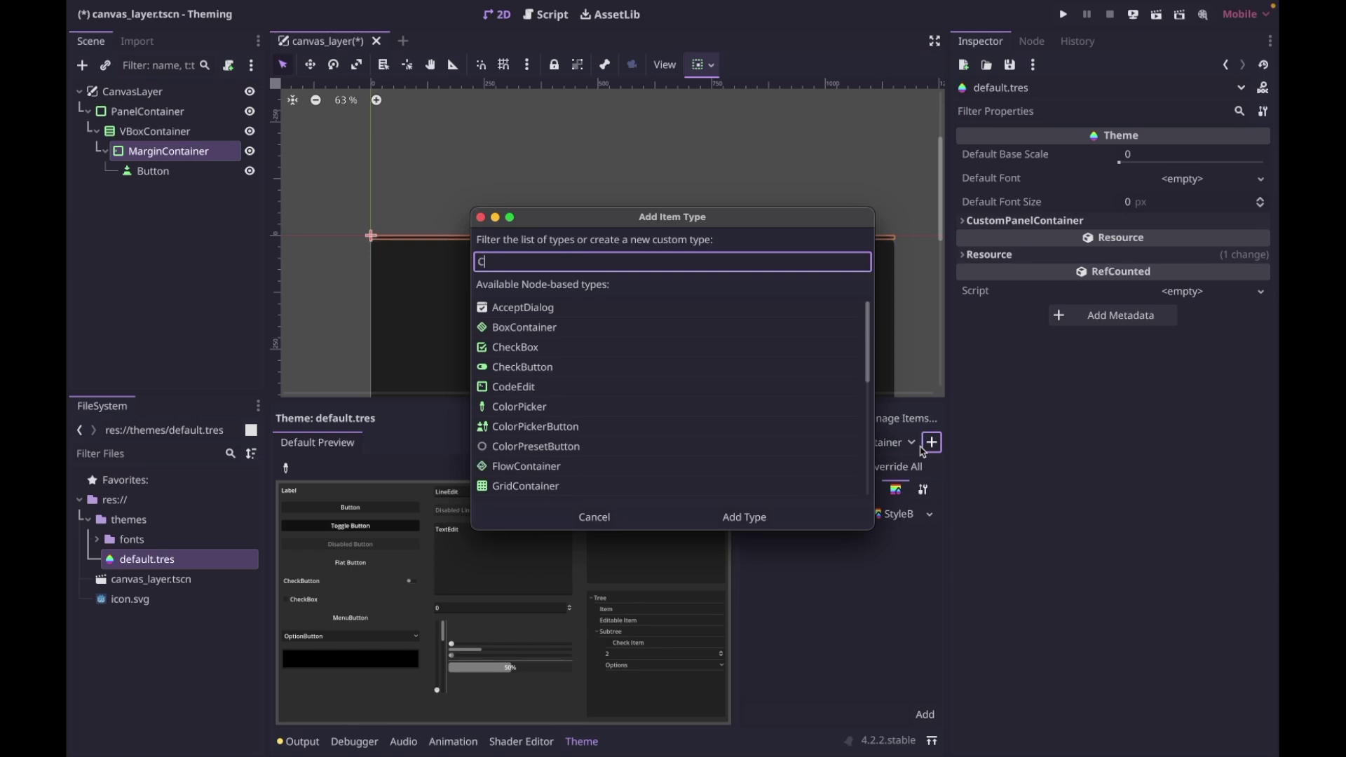
{"action": "type", "text": "ustomMarginContainer"}
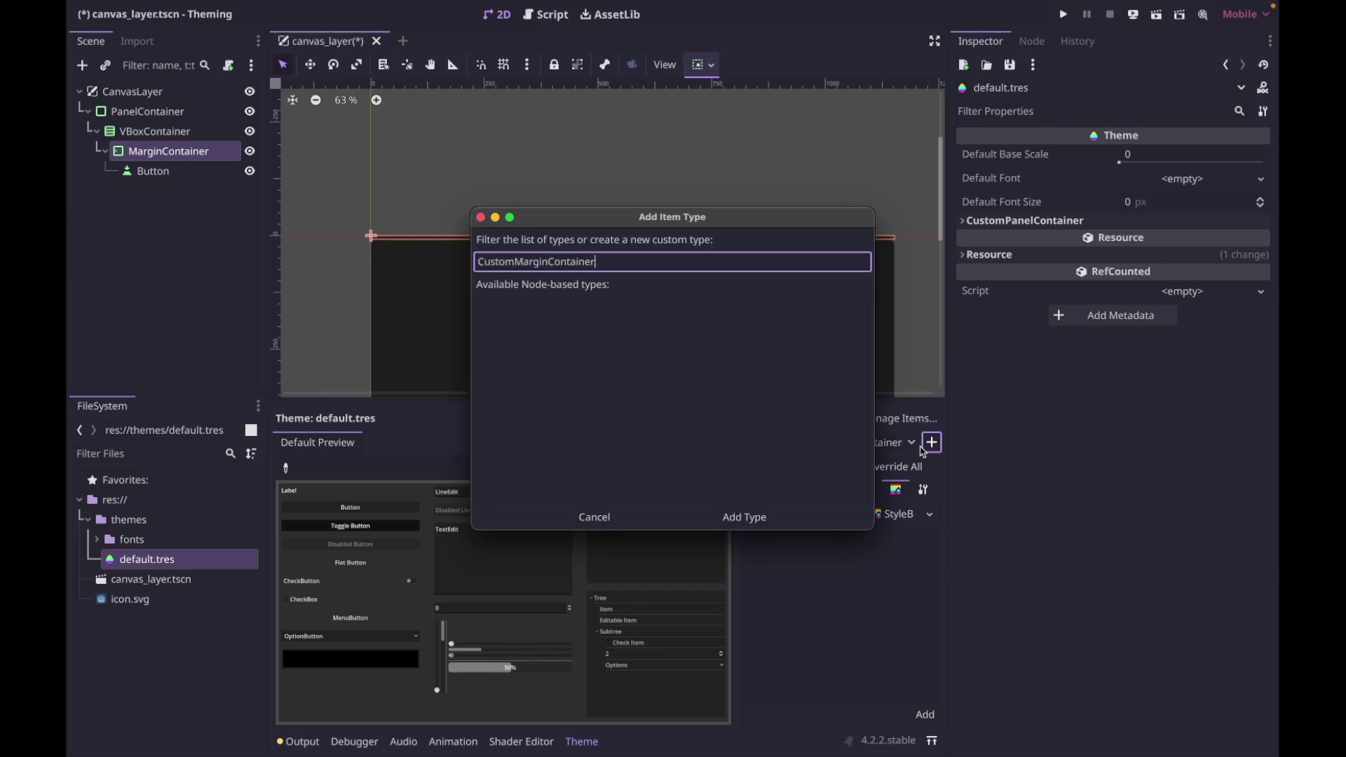
{"action": "left_click", "coordinate": [726, 517]}
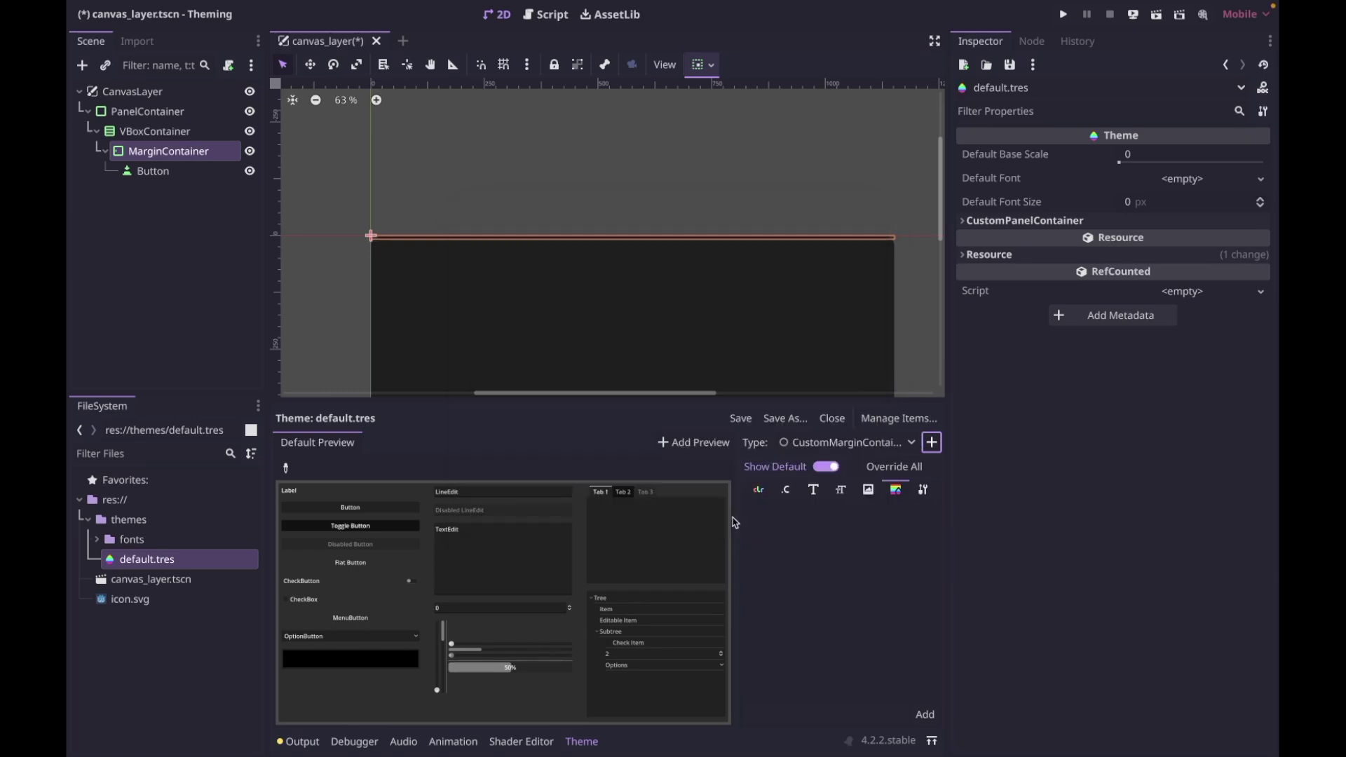
- Set CustomMarginContainer's base type to MarginContainer
{"action": "left_click", "coordinate": [925, 490]}
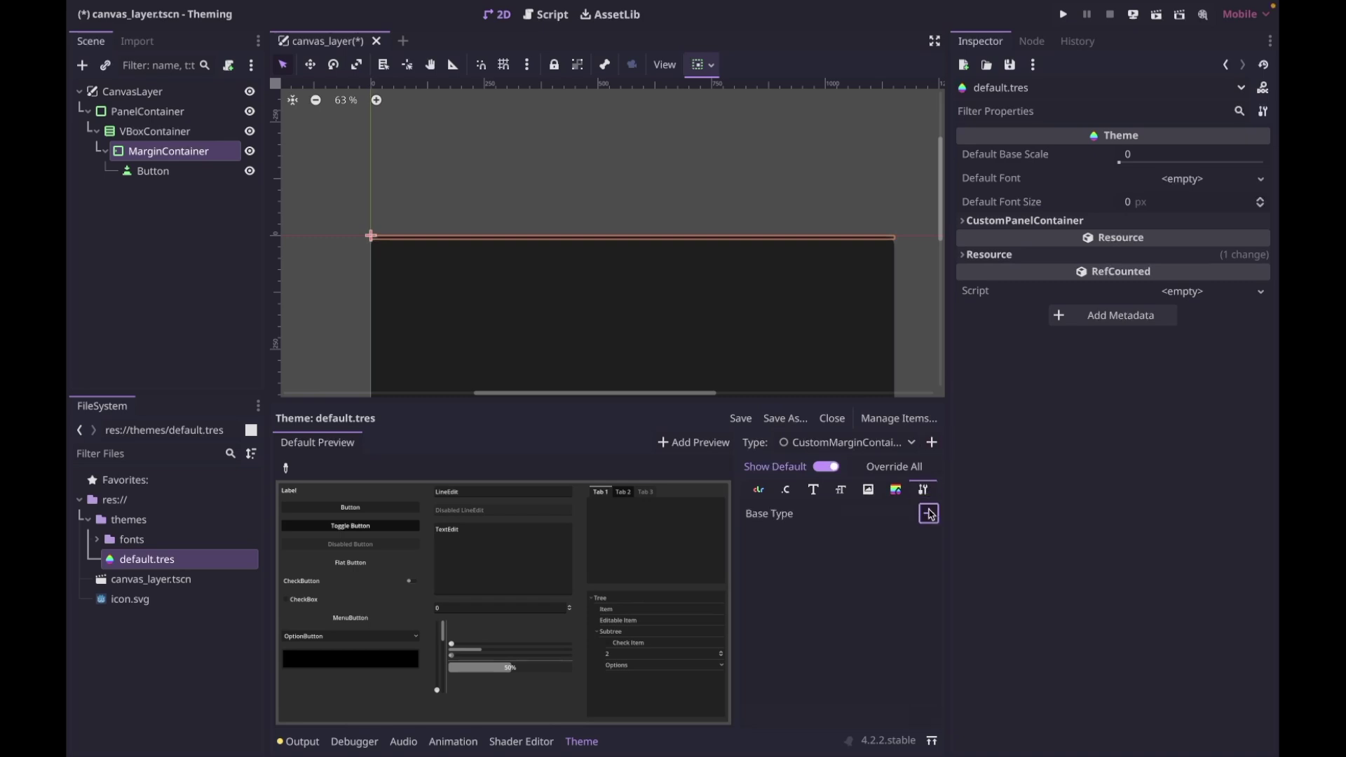
{"action": "left_click", "coordinate": [928, 514]}
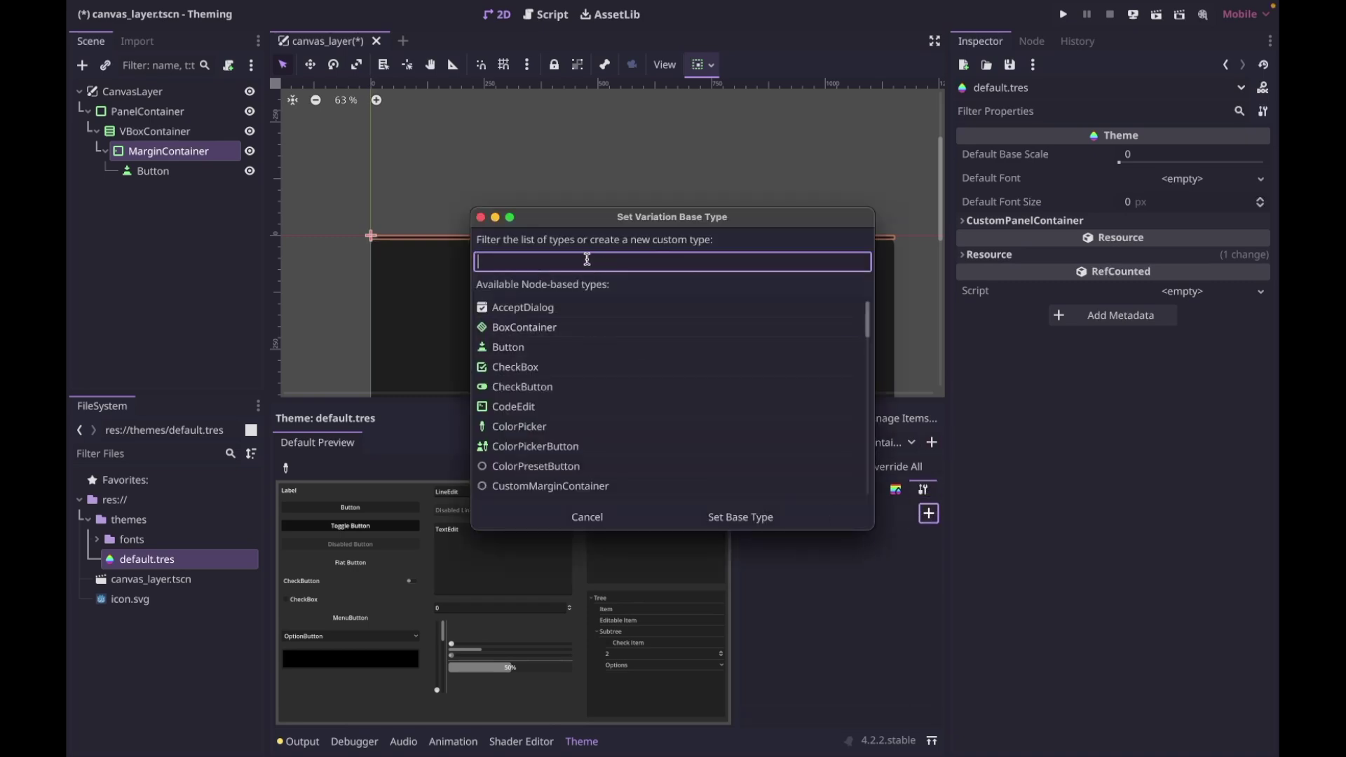
{"action": "type", "text": "mar"}
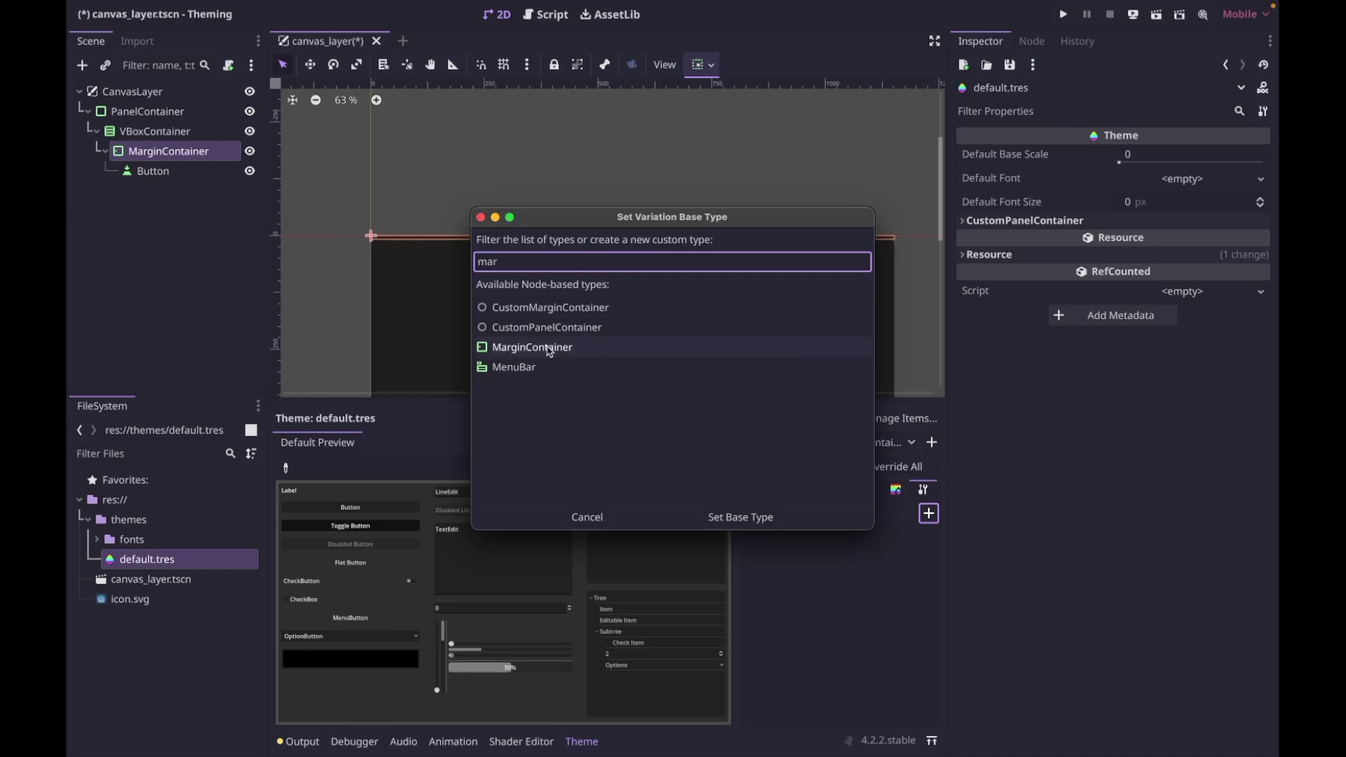
{"action": "key", "text": "Return"}
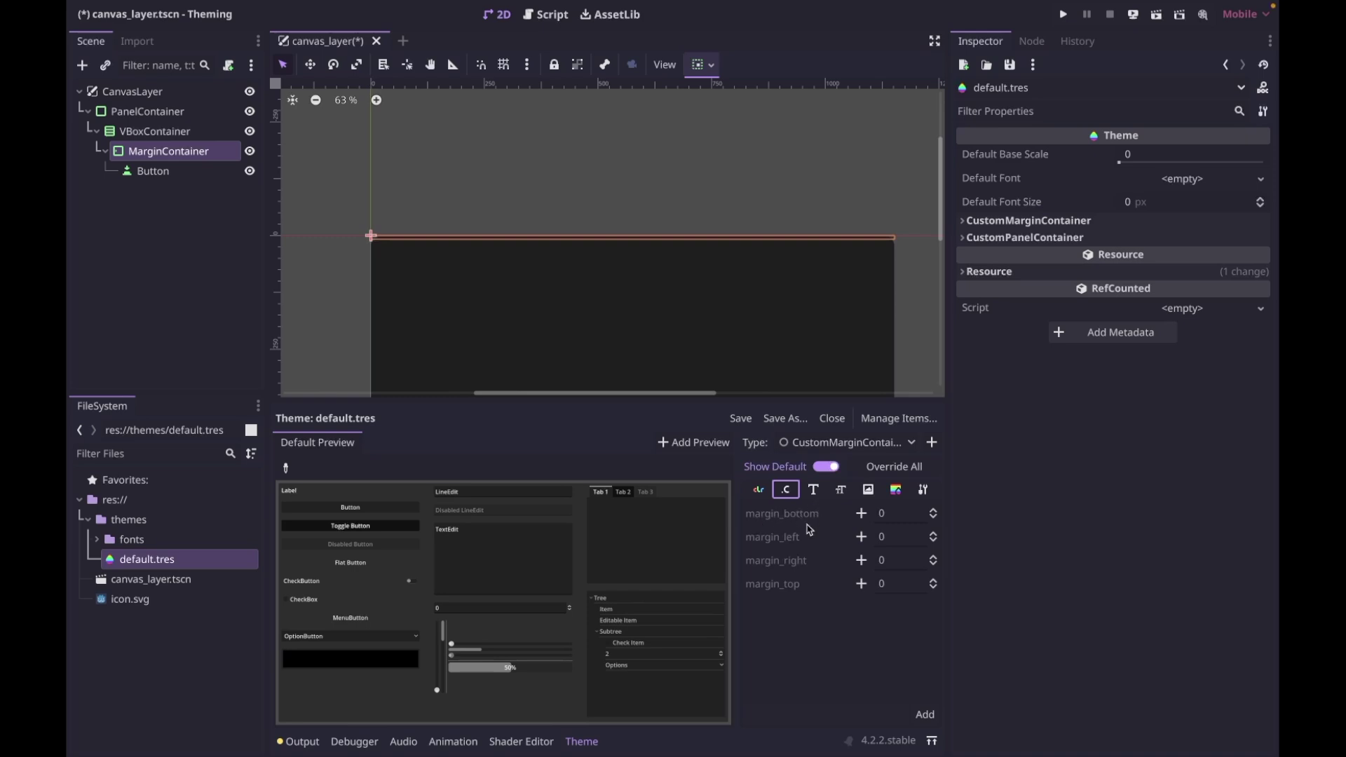
- Override CustomMarginContainer's four margin constants and set margin_bottom to 24
{"action": "left_click", "coordinate": [861, 514]}
{"action": "left_click", "coordinate": [861, 537]}
{"action": "left_click", "coordinate": [861, 560]}
{"action": "left_click", "coordinate": [861, 584]}
{"action": "left_click", "coordinate": [904, 516]}
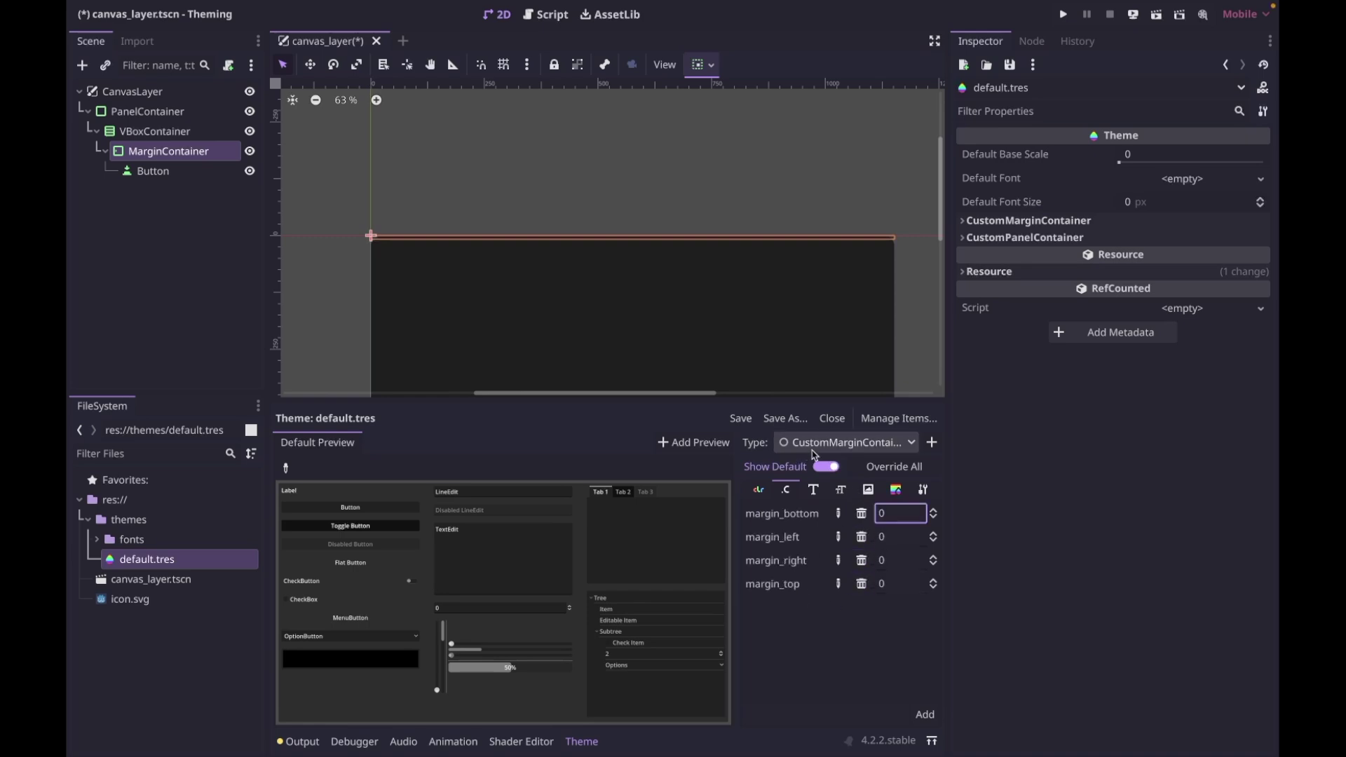
{"action": "double_click", "coordinate": [905, 515]}
{"action": "type", "text": "24"}
{"action": "key", "text": "Return"}
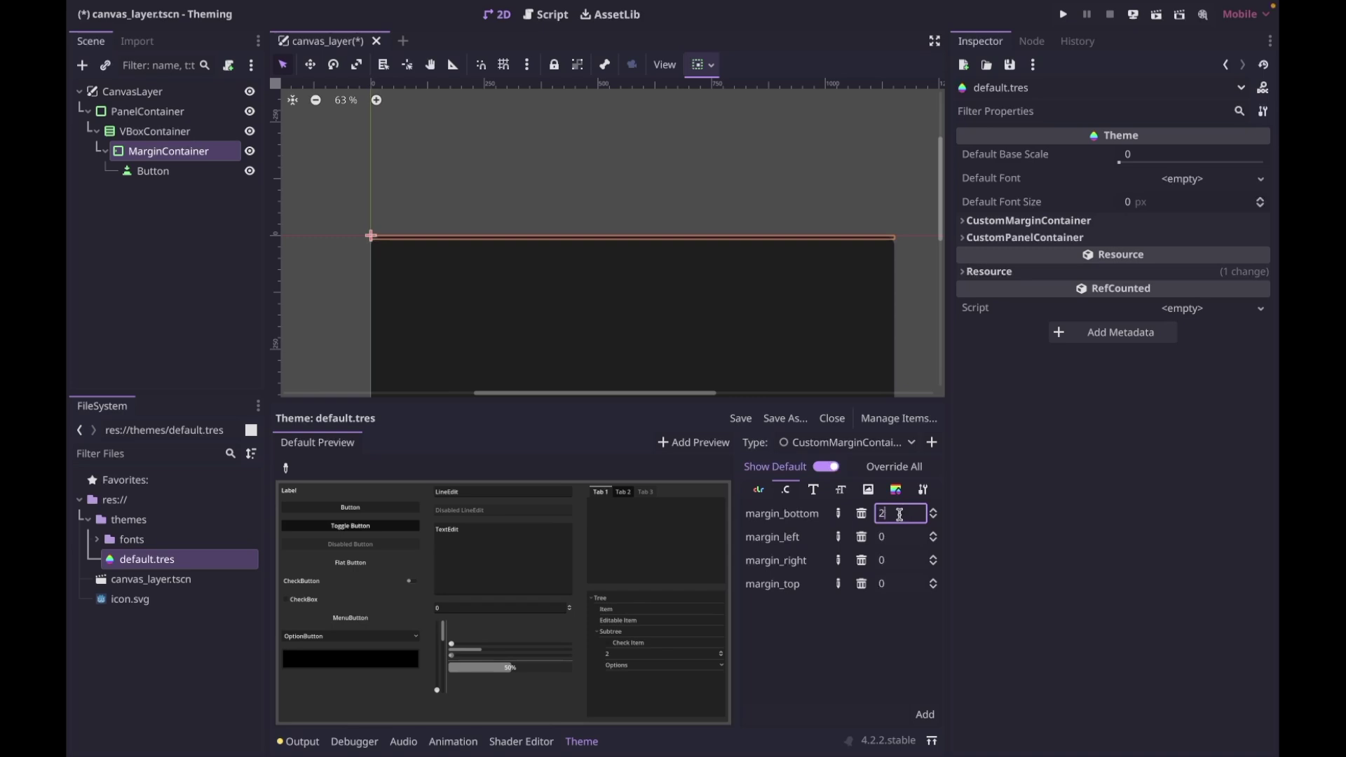
- Set margin_left, margin_right and margin_top to 24
{"action": "type", "text": "4"}
{"action": "left_click", "coordinate": [904, 537]}
{"action": "double_click", "coordinate": [905, 537]}
{"action": "type", "text": "24"}
{"action": "double_click", "coordinate": [887, 560]}
{"action": "type", "text": "24"}
{"action": "double_click", "coordinate": [884, 583]}
{"action": "type", "text": "24"}
{"action": "key", "text": "Tab"}
{"action": "scroll", "coordinate": [335, 275], "scroll_direction": "down", "scroll_amount": 2}
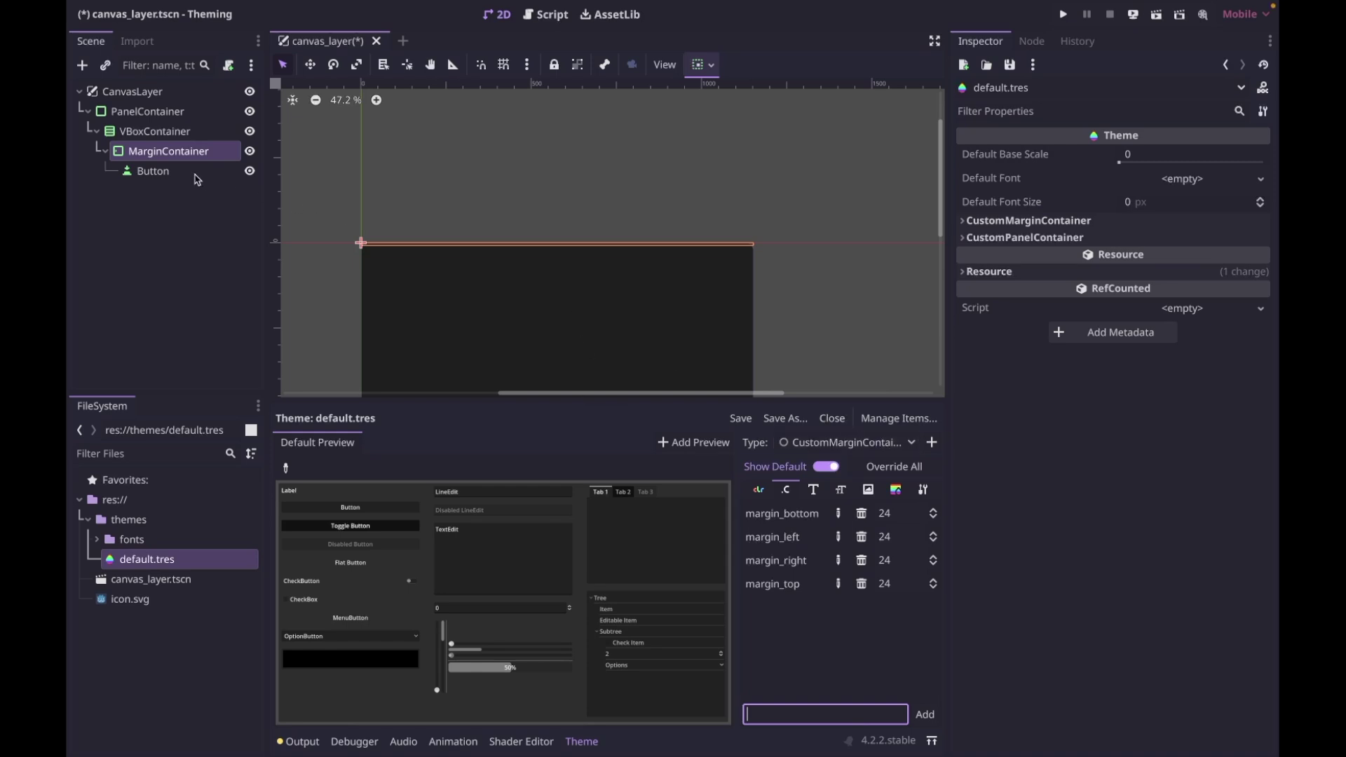
- Apply the CustomMarginContainer type variation to the MarginContainer node
{"action": "left_click", "coordinate": [166, 172]}
{"action": "left_click", "coordinate": [169, 151]}
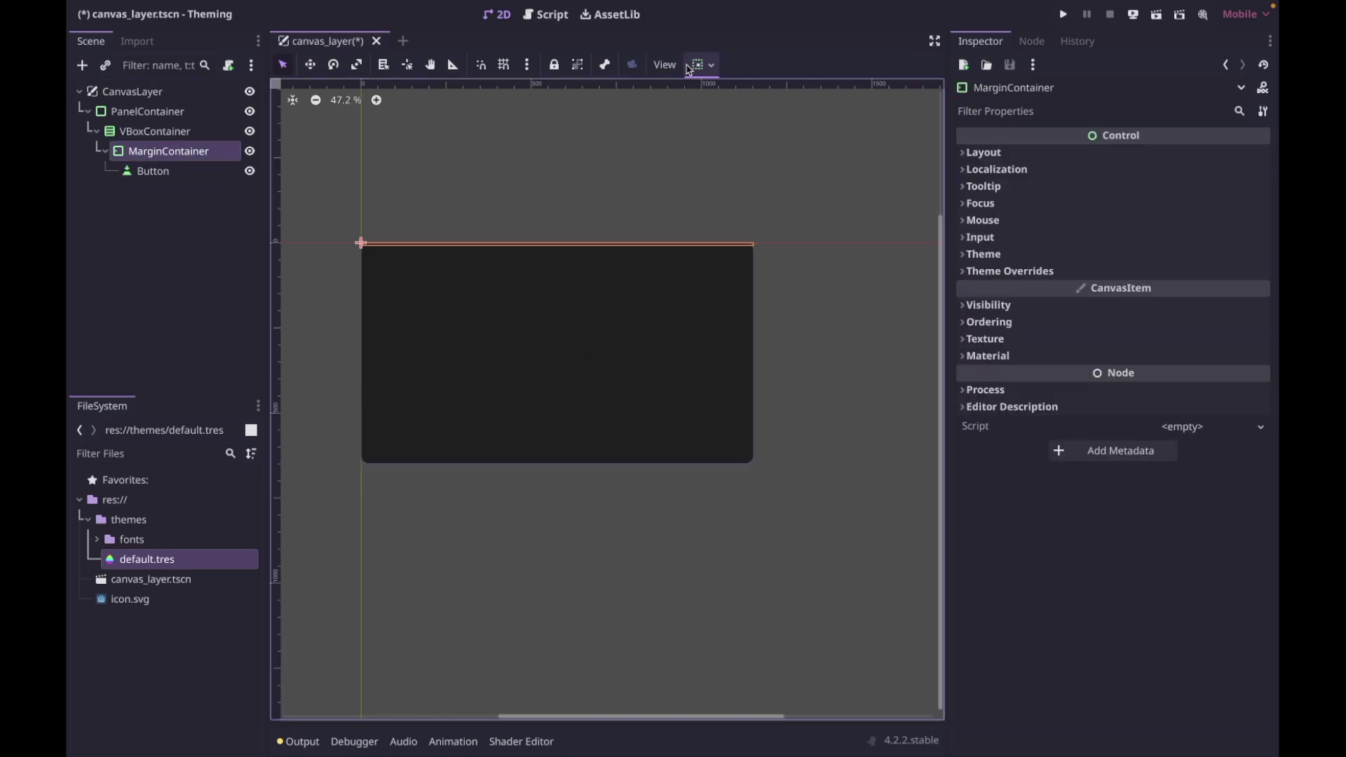
{"action": "left_click", "coordinate": [989, 255]}
{"action": "left_click", "coordinate": [1183, 298]}
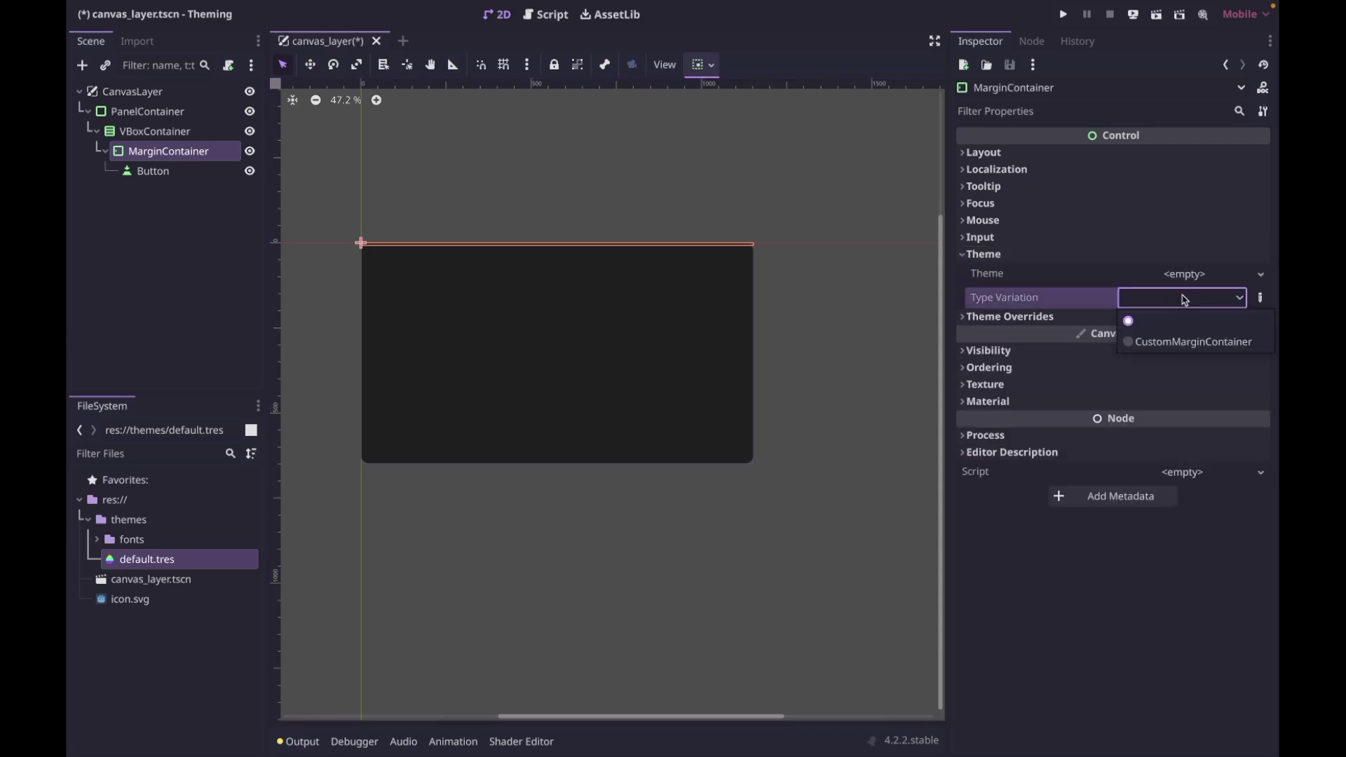
{"action": "left_click", "coordinate": [1192, 342]}
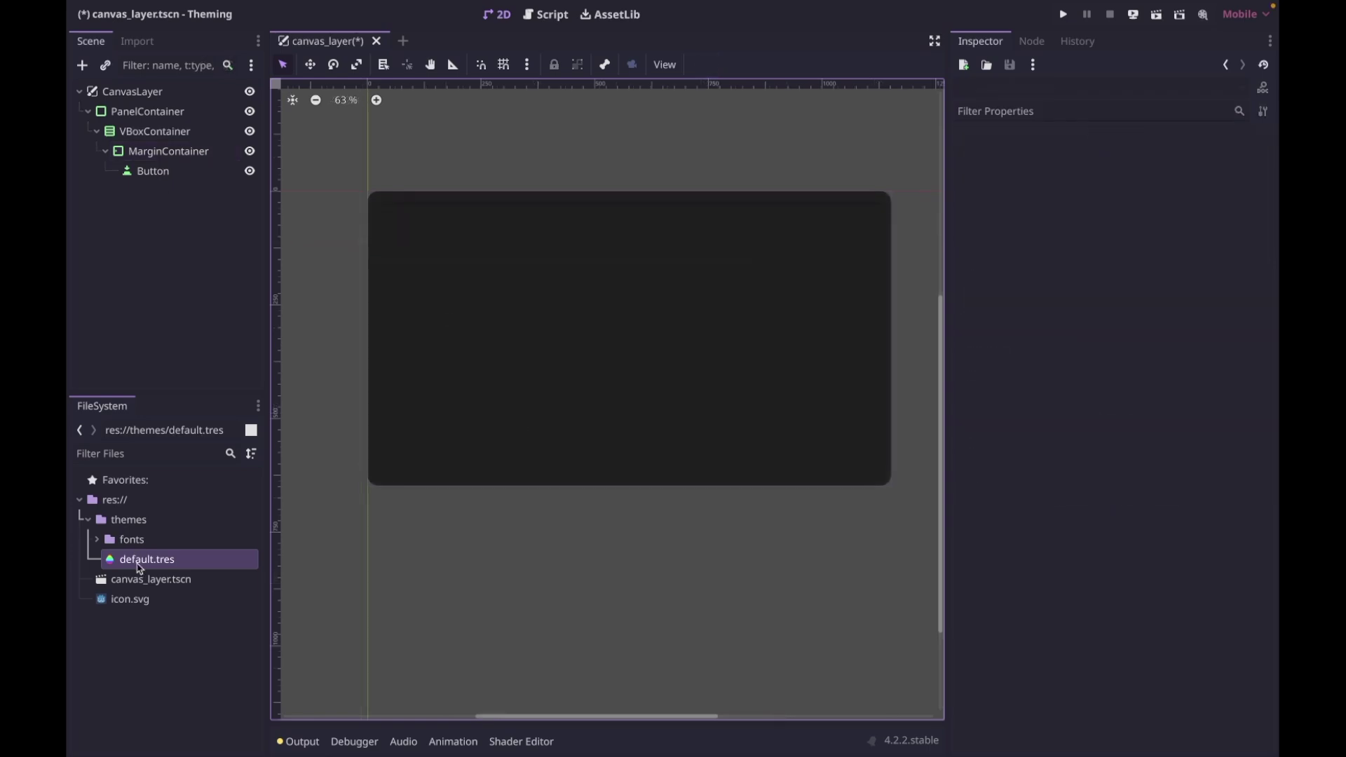
{"action": "double_click", "coordinate": [140, 569]}
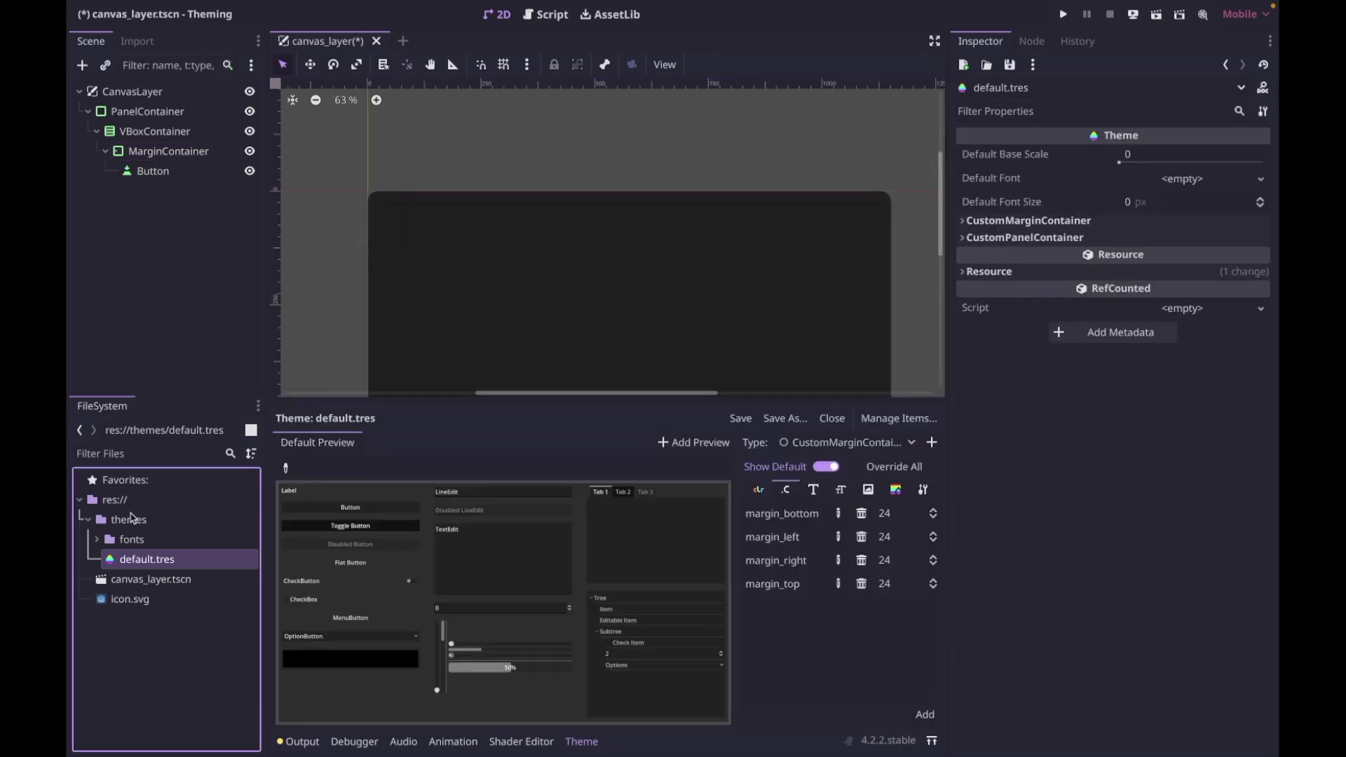
{"action": "left_click", "coordinate": [932, 443]}
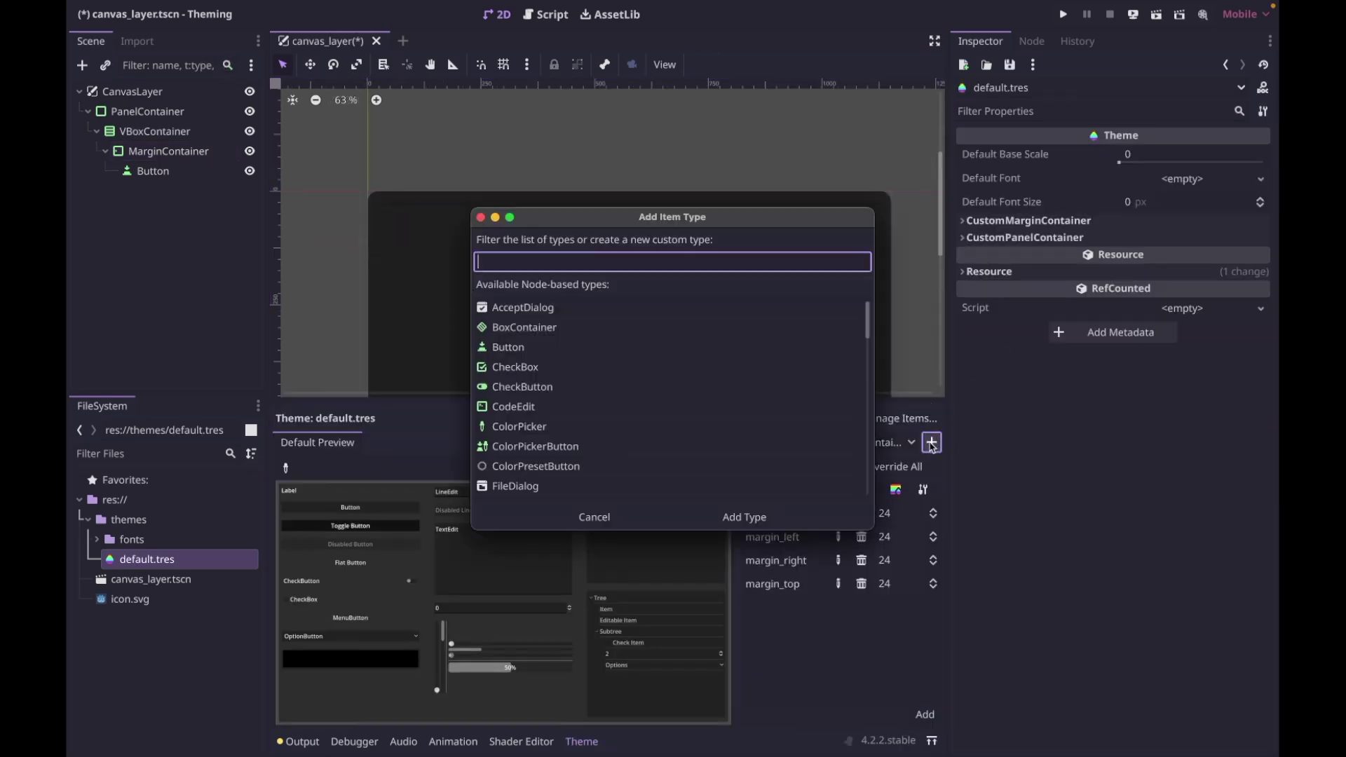
- Add a CustomButton item type to default.tres and choose Button as its base type
{"action": "type", "text": "CustomButton"}
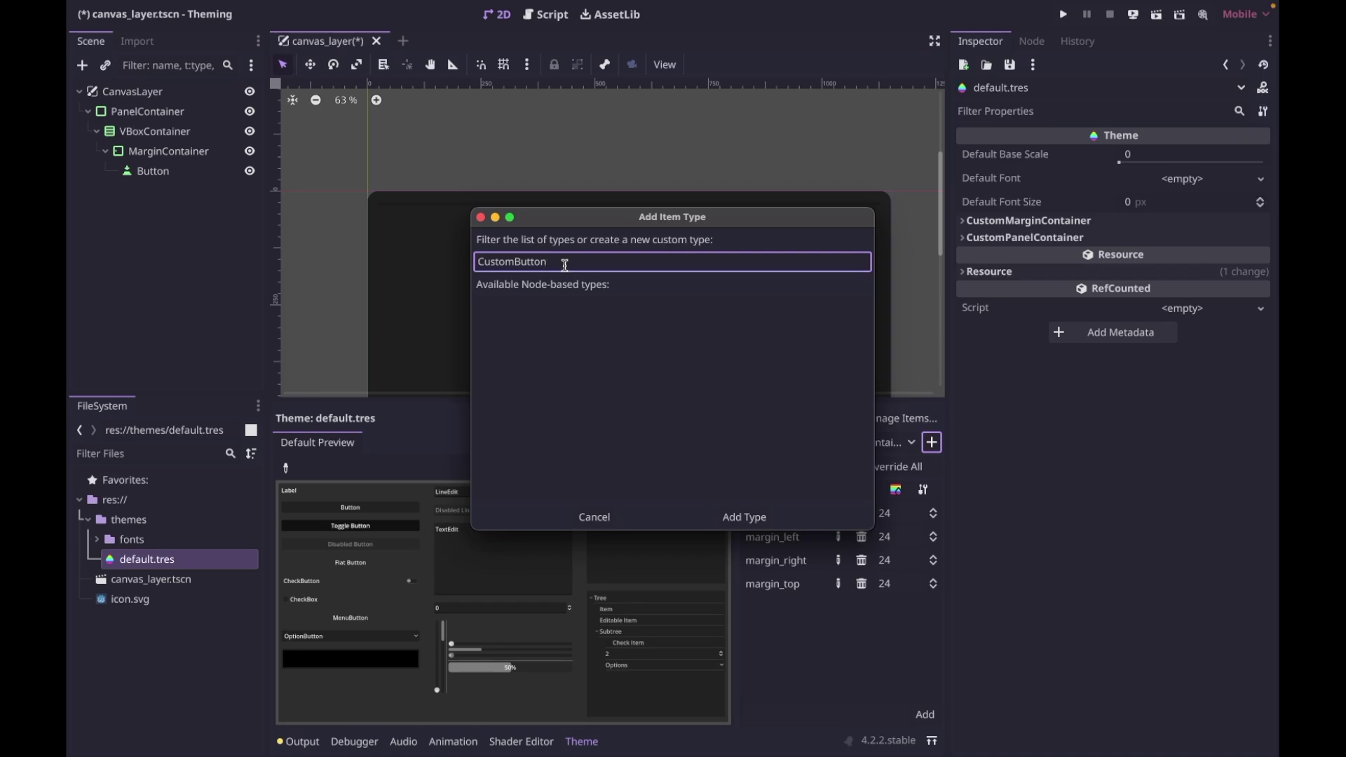
{"action": "left_click", "coordinate": [751, 519]}
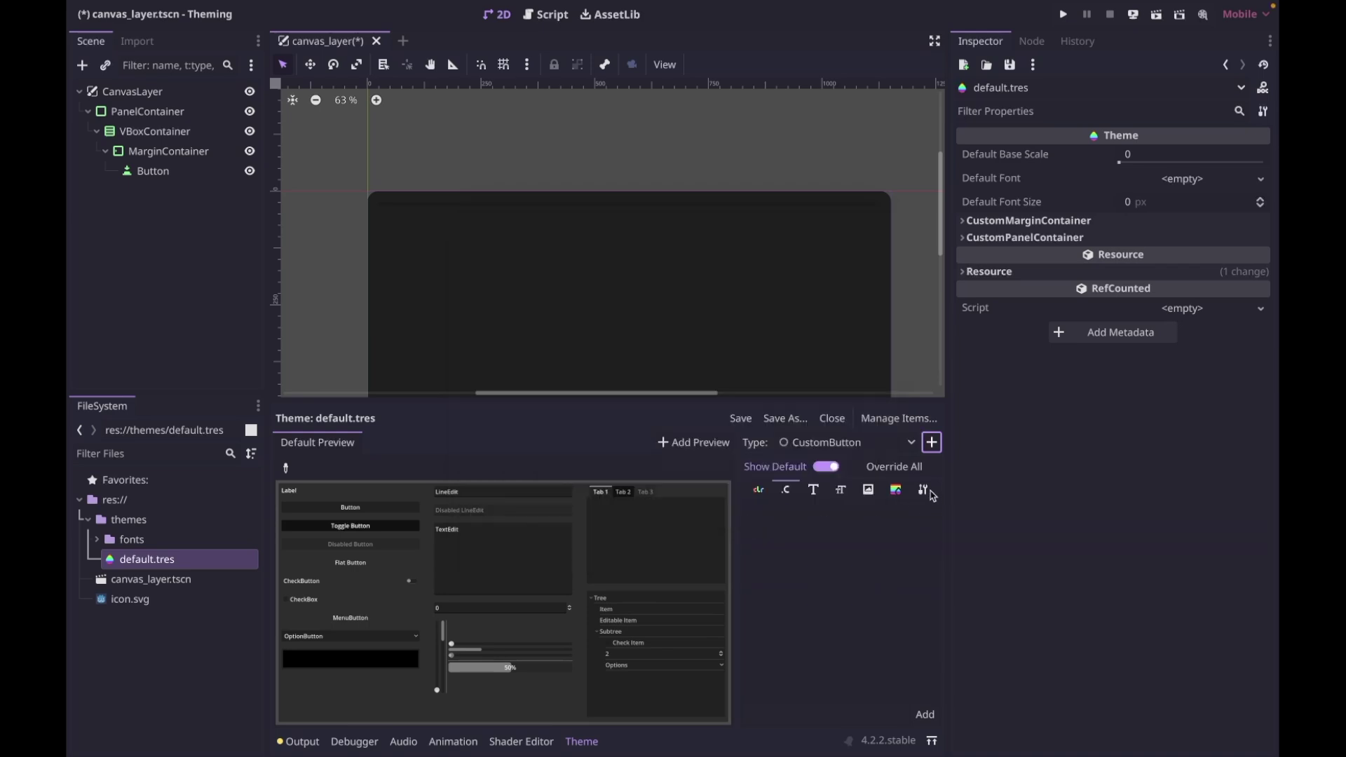
{"action": "left_click", "coordinate": [924, 491]}
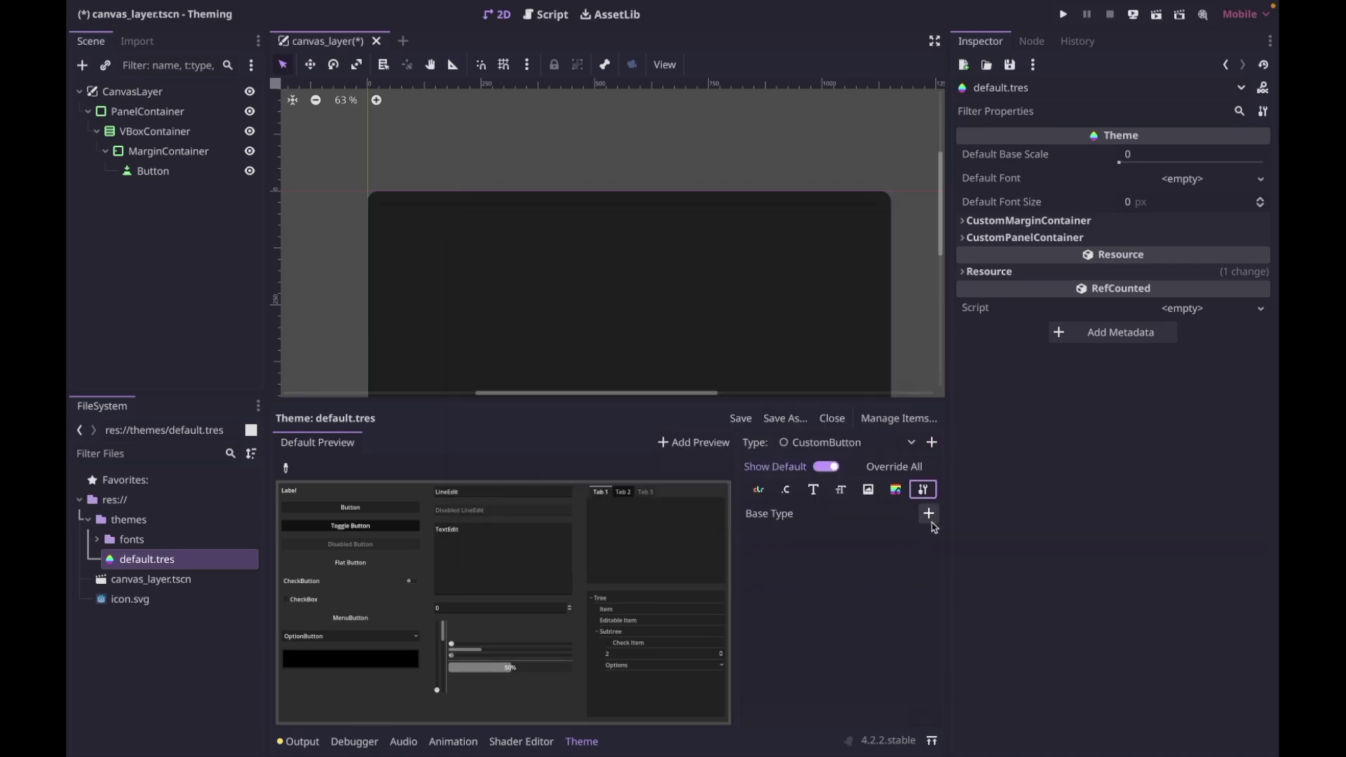
{"action": "left_click", "coordinate": [929, 514]}
{"action": "double_click", "coordinate": [510, 348]}
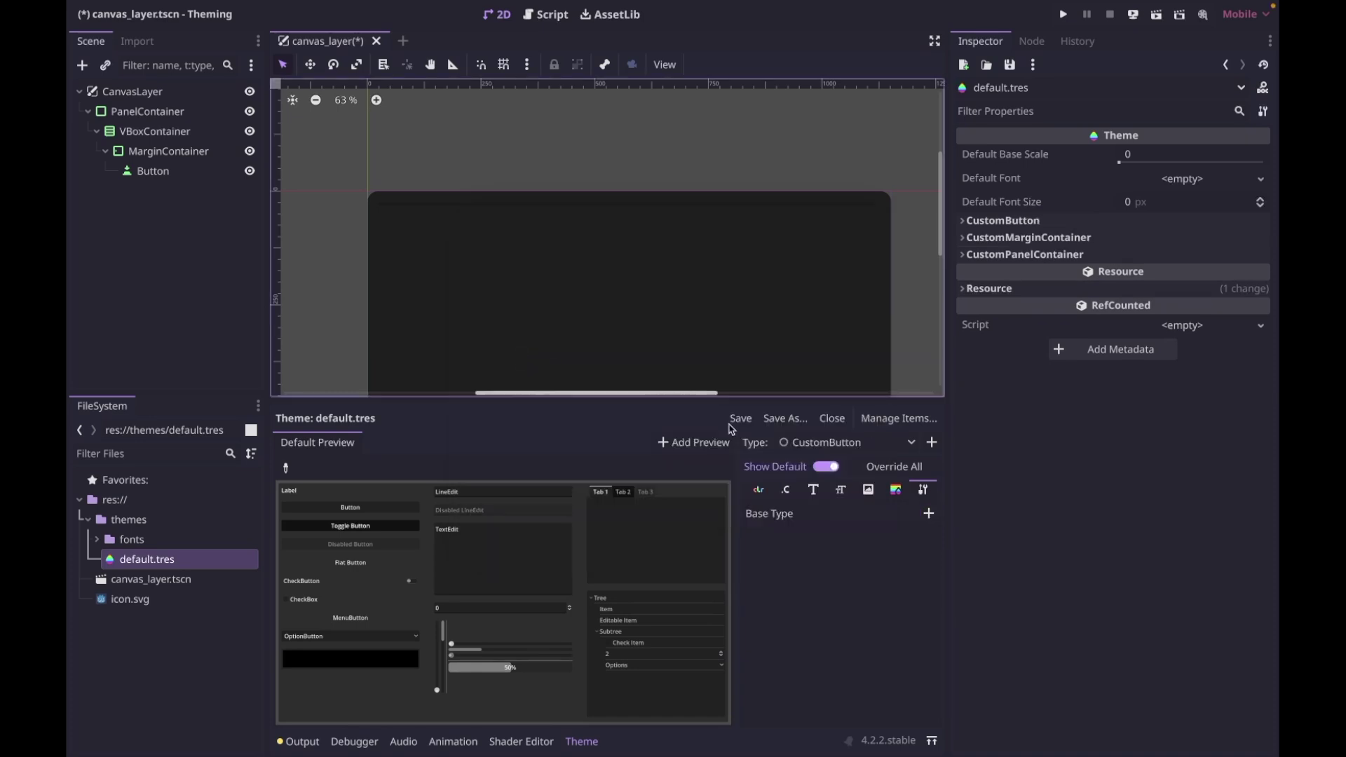
- Review CustomButton's Color, Constant and Font items, then select the Button node in the Scene dock
{"action": "left_click", "coordinate": [759, 493]}
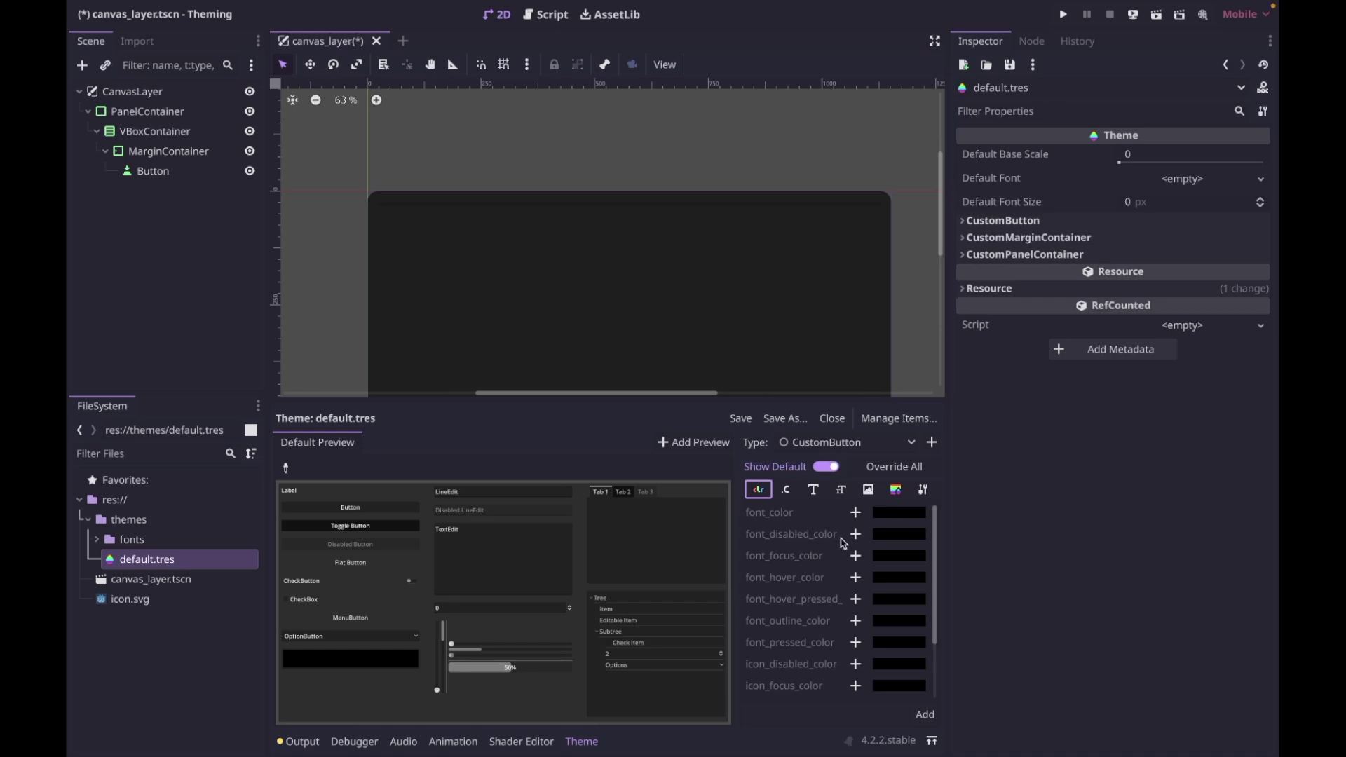
{"action": "scroll", "coordinate": [793, 626], "scroll_direction": "down", "scroll_amount": 2}
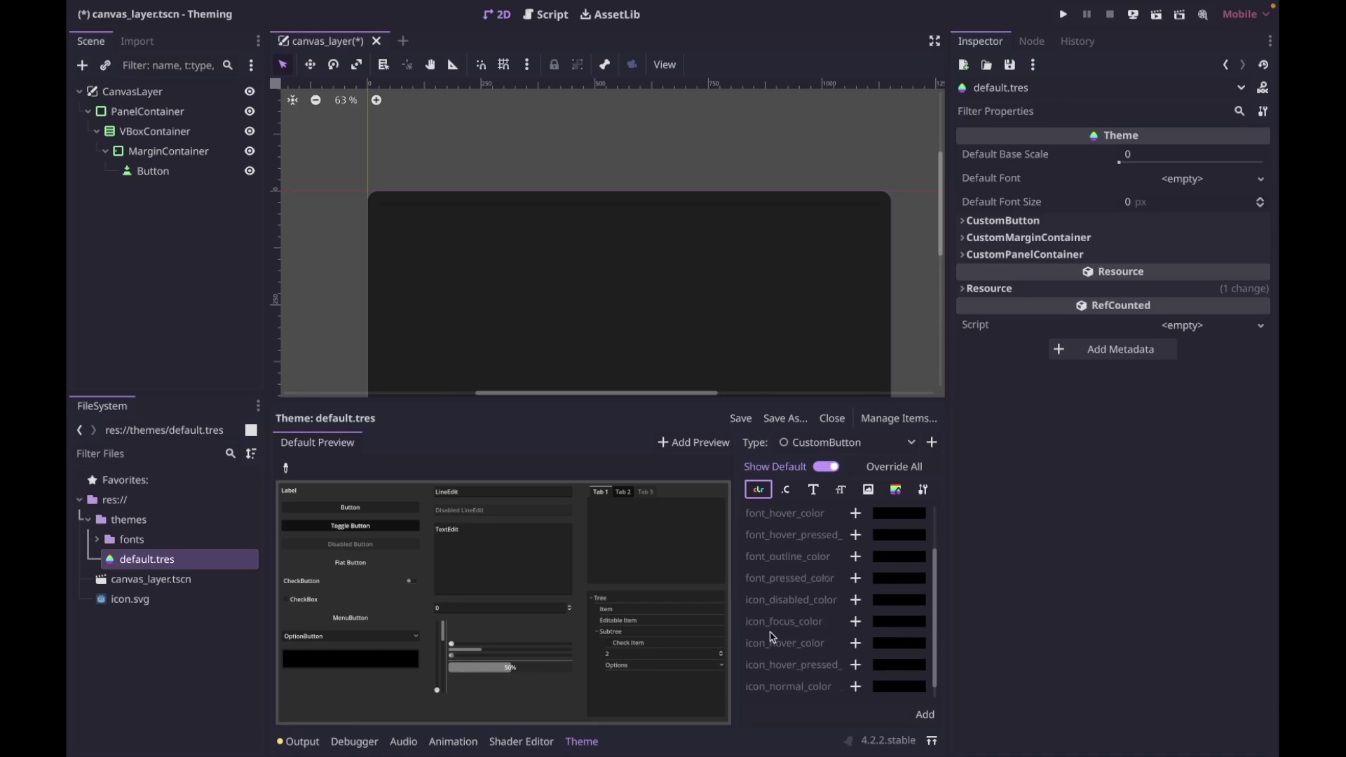
{"action": "scroll", "coordinate": [814, 659], "scroll_direction": "up", "scroll_amount": 2}
{"action": "left_click", "coordinate": [786, 490]}
{"action": "left_click", "coordinate": [812, 489]}
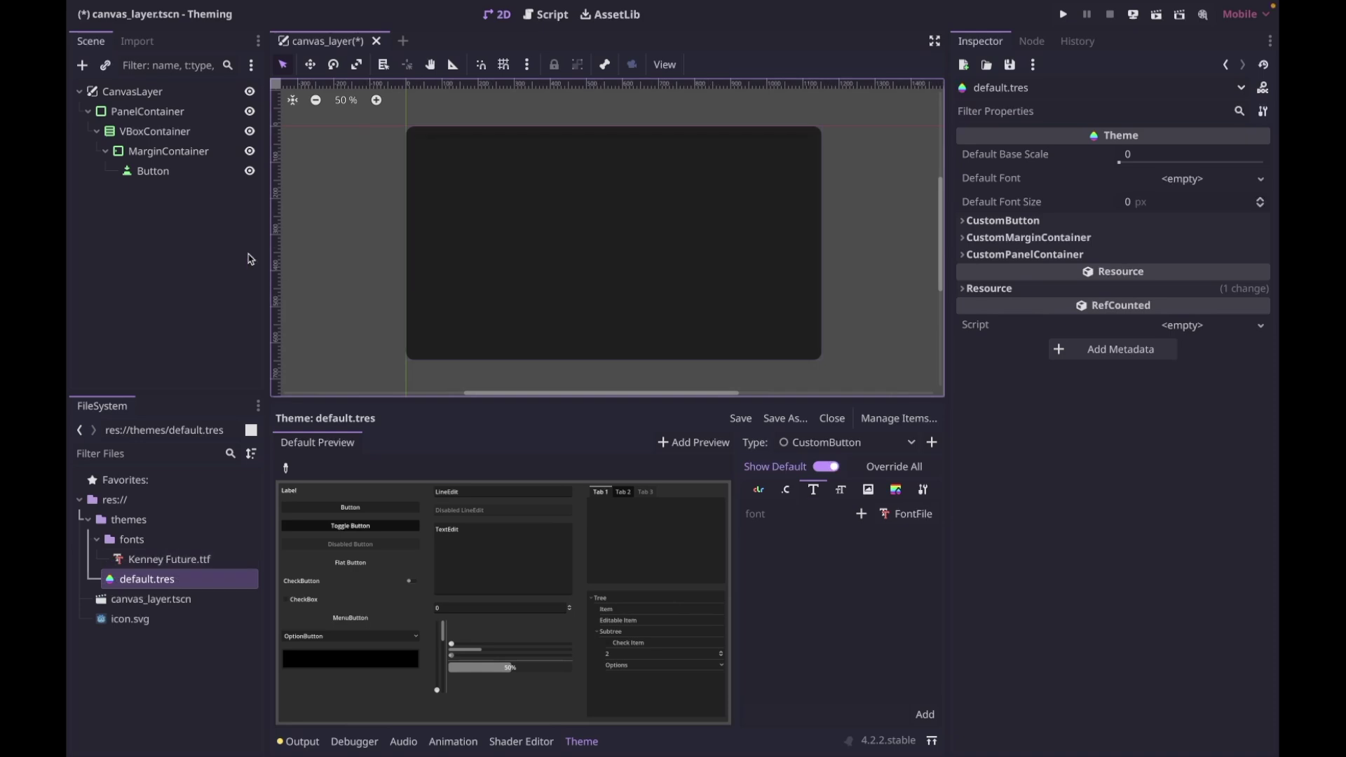
{"action": "left_click", "coordinate": [166, 174]}
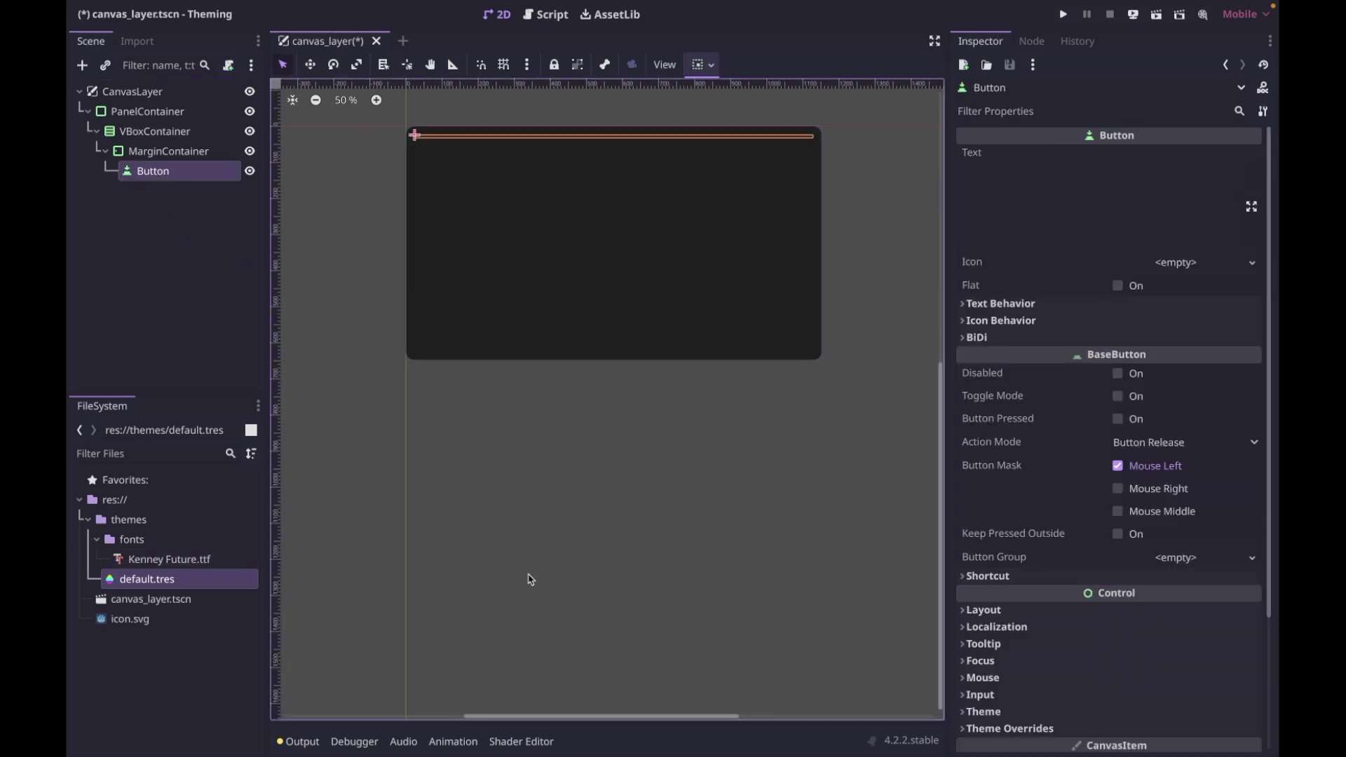
- Set the Button's Text property to 'new game' in the Inspector
{"action": "scroll", "coordinate": [453, 208], "scroll_direction": "up", "scroll_amount": 1}
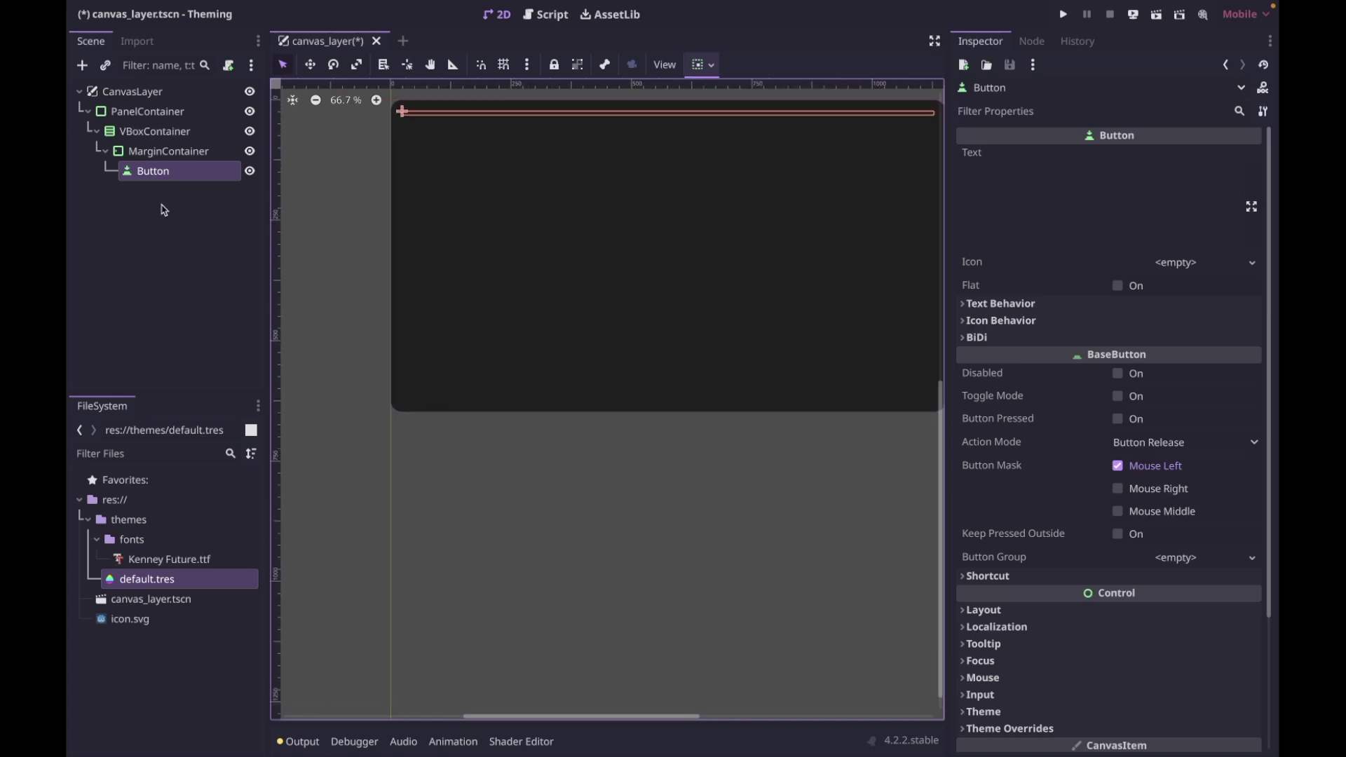
{"action": "left_click", "coordinate": [1088, 211]}
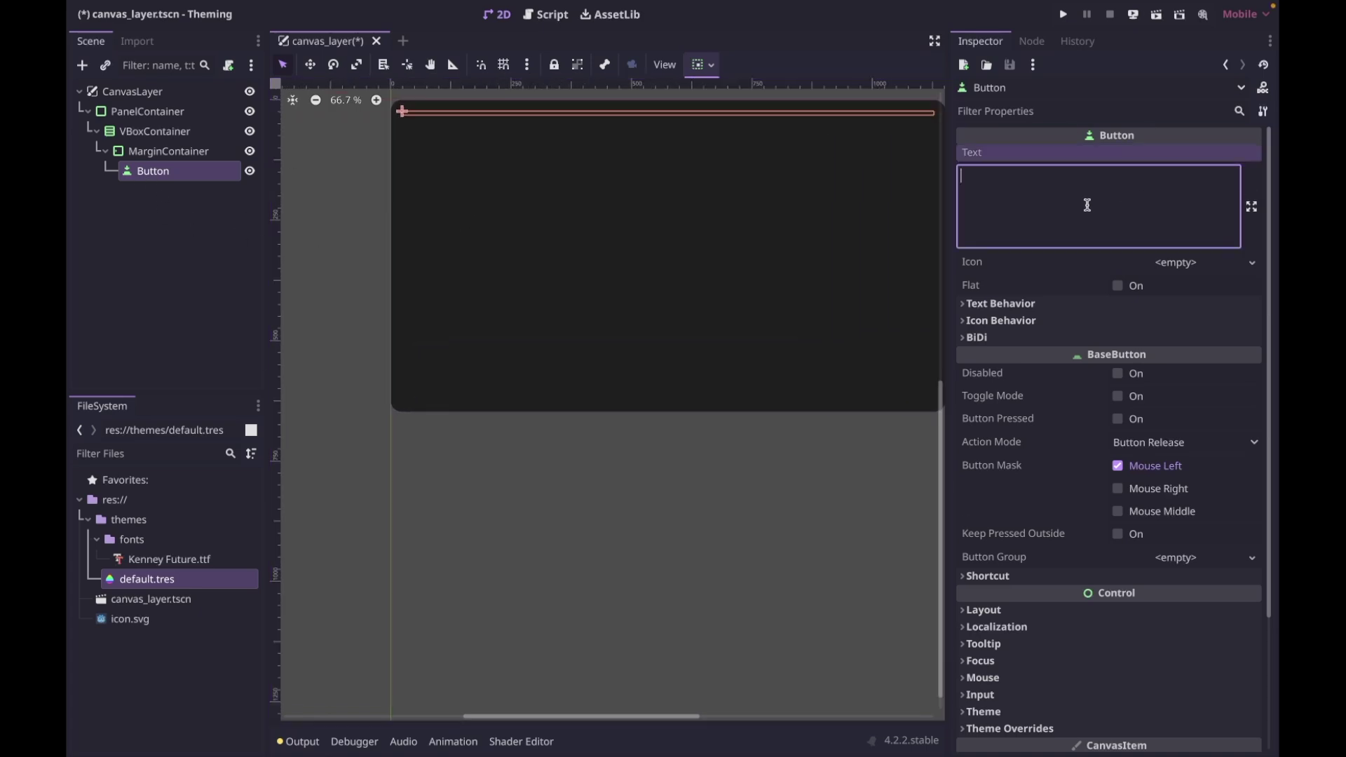
{"action": "type", "text": "new game"}
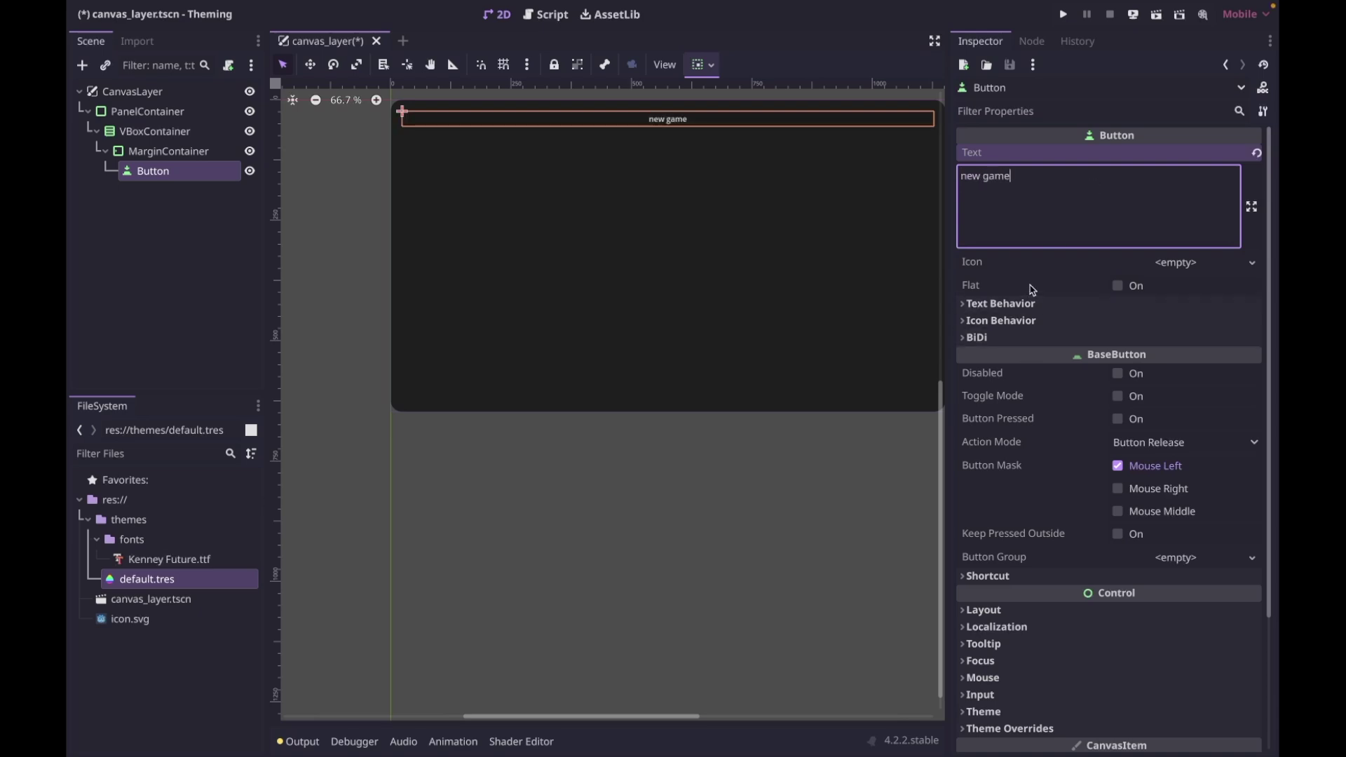
- Set the Button's Theme Type Variation to CustomButton and open default.tres in the Theme editor
{"action": "scroll", "coordinate": [1127, 328], "scroll_direction": "down", "scroll_amount": 3}
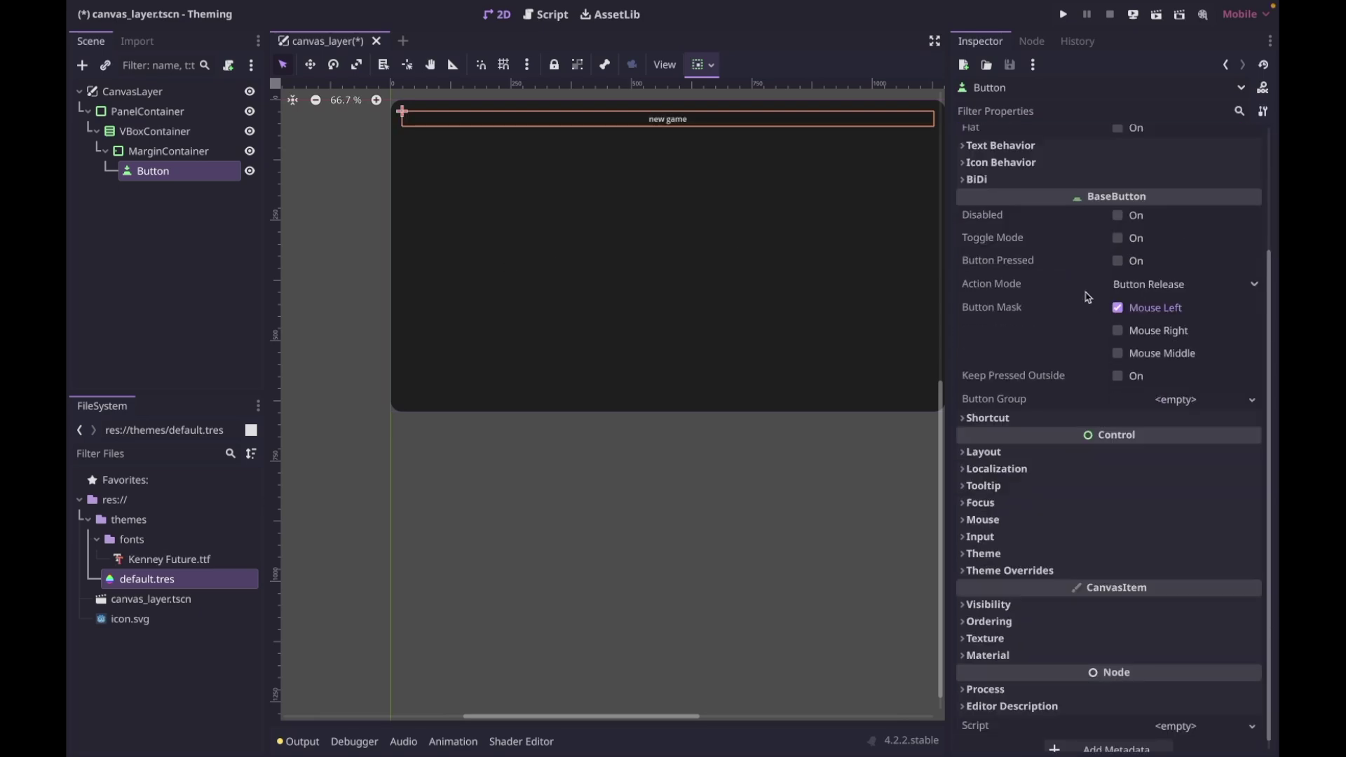
{"action": "scroll", "coordinate": [1099, 351], "scroll_direction": "down", "scroll_amount": 1}
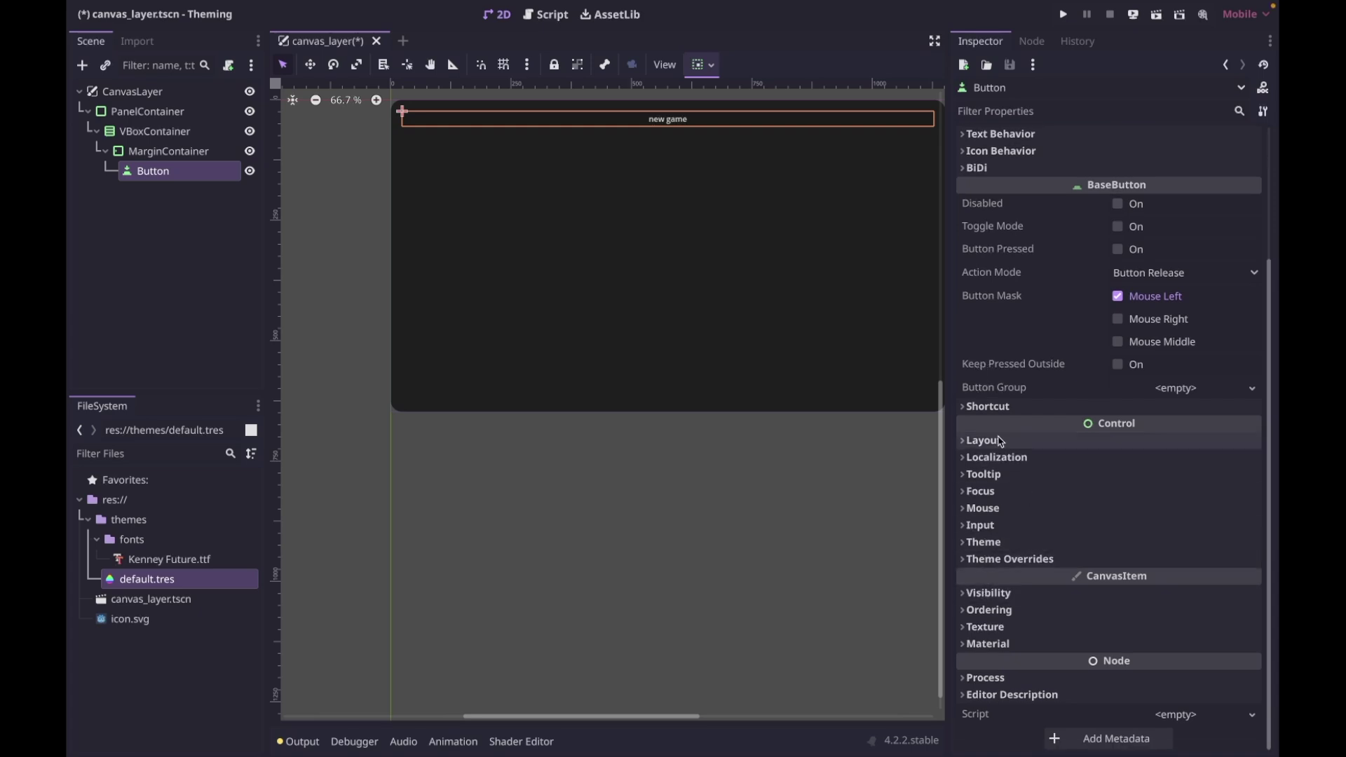
{"action": "left_click", "coordinate": [997, 544]}
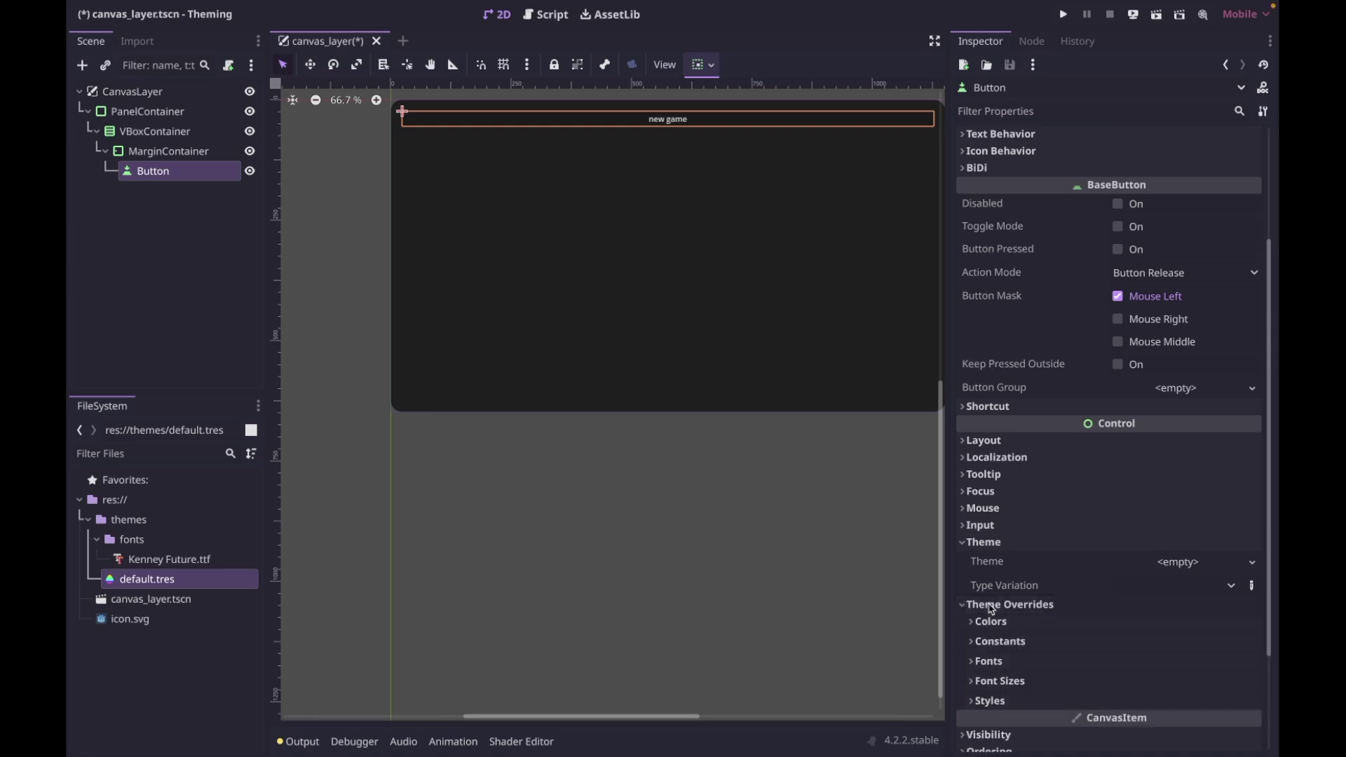
{"action": "left_click", "coordinate": [992, 602]}
{"action": "scroll", "coordinate": [989, 582], "scroll_direction": "down", "scroll_amount": 4}
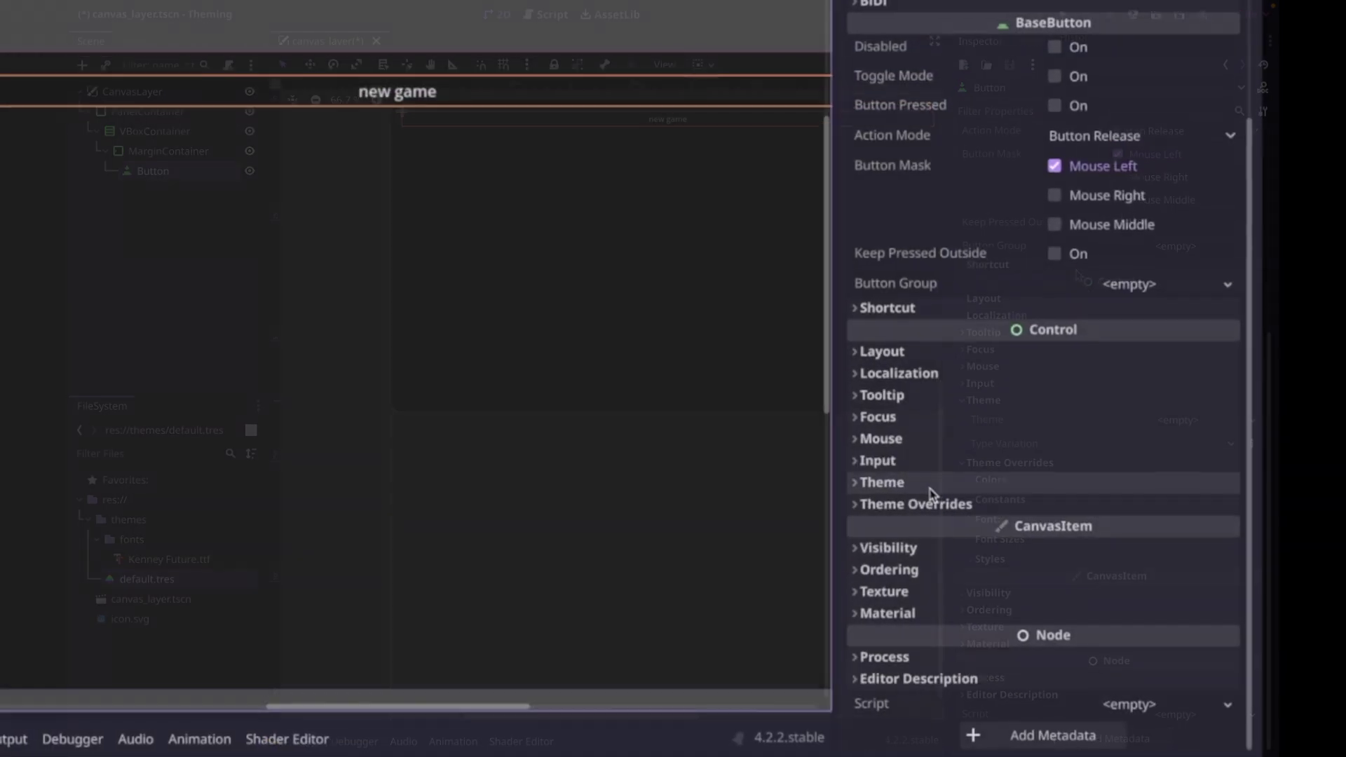
{"action": "left_click", "coordinate": [927, 486]}
{"action": "left_click", "coordinate": [1128, 539]}
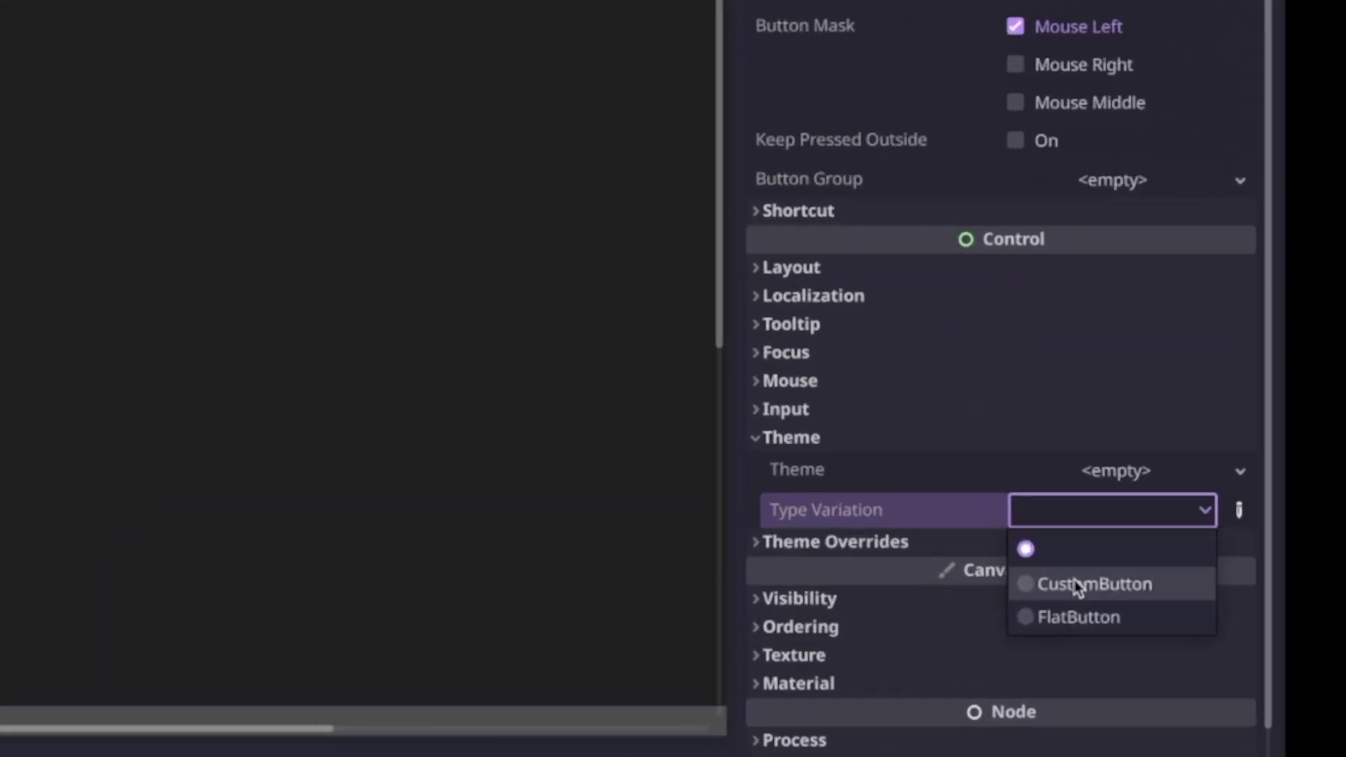
{"action": "left_click", "coordinate": [1080, 584]}
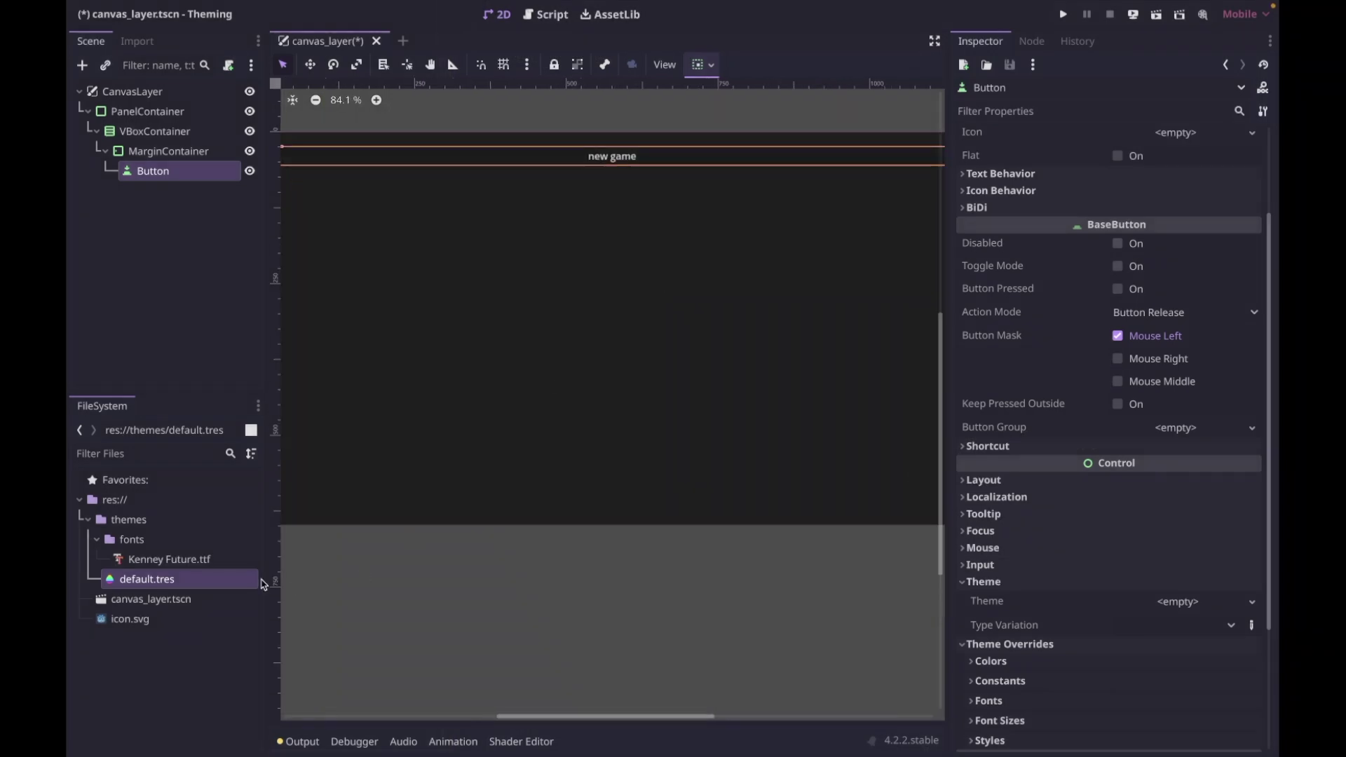
{"action": "double_click", "coordinate": [186, 578]}
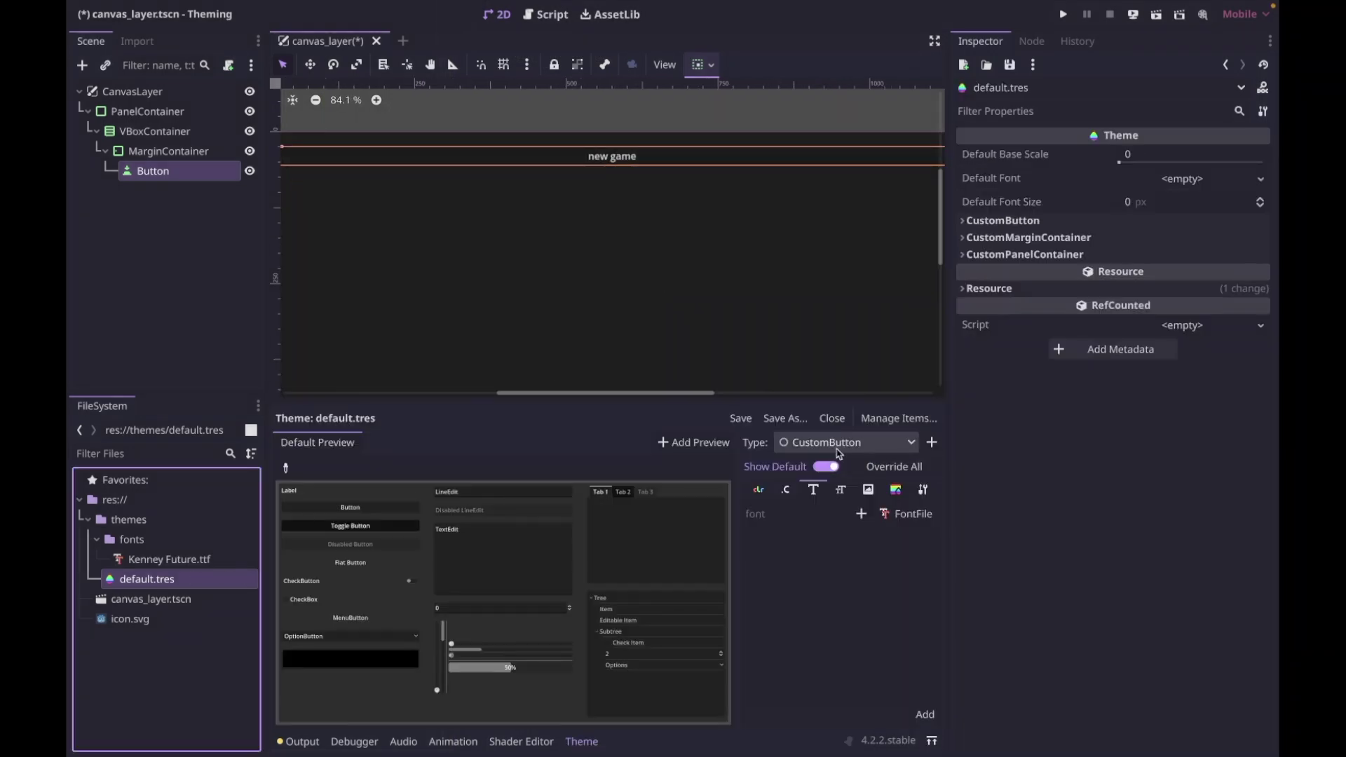
- Load themes/fonts/Kenney Future.ttf as CustomButton's font override
{"action": "left_click", "coordinate": [814, 491]}
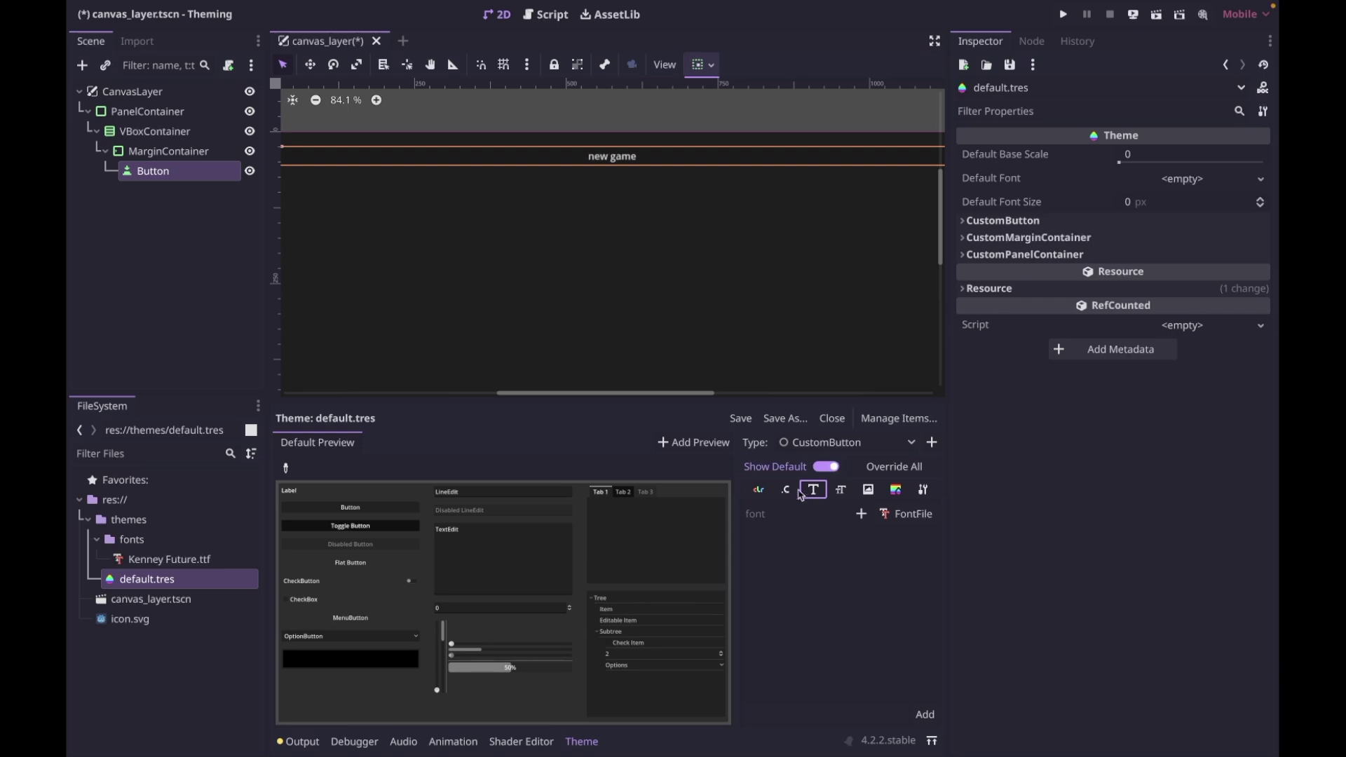
{"action": "left_click", "coordinate": [862, 517]}
{"action": "left_click", "coordinate": [862, 516]}
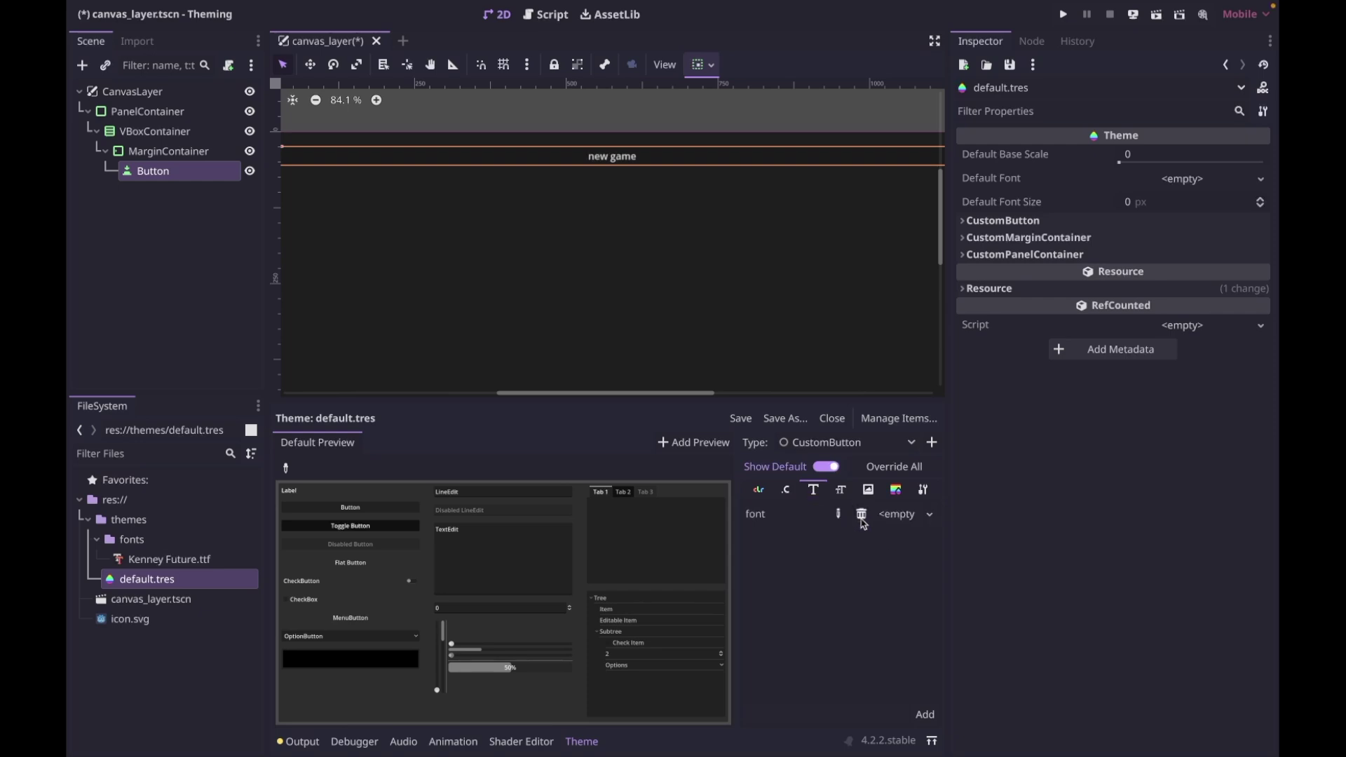
{"action": "left_click", "coordinate": [897, 519]}
{"action": "left_click", "coordinate": [861, 624]}
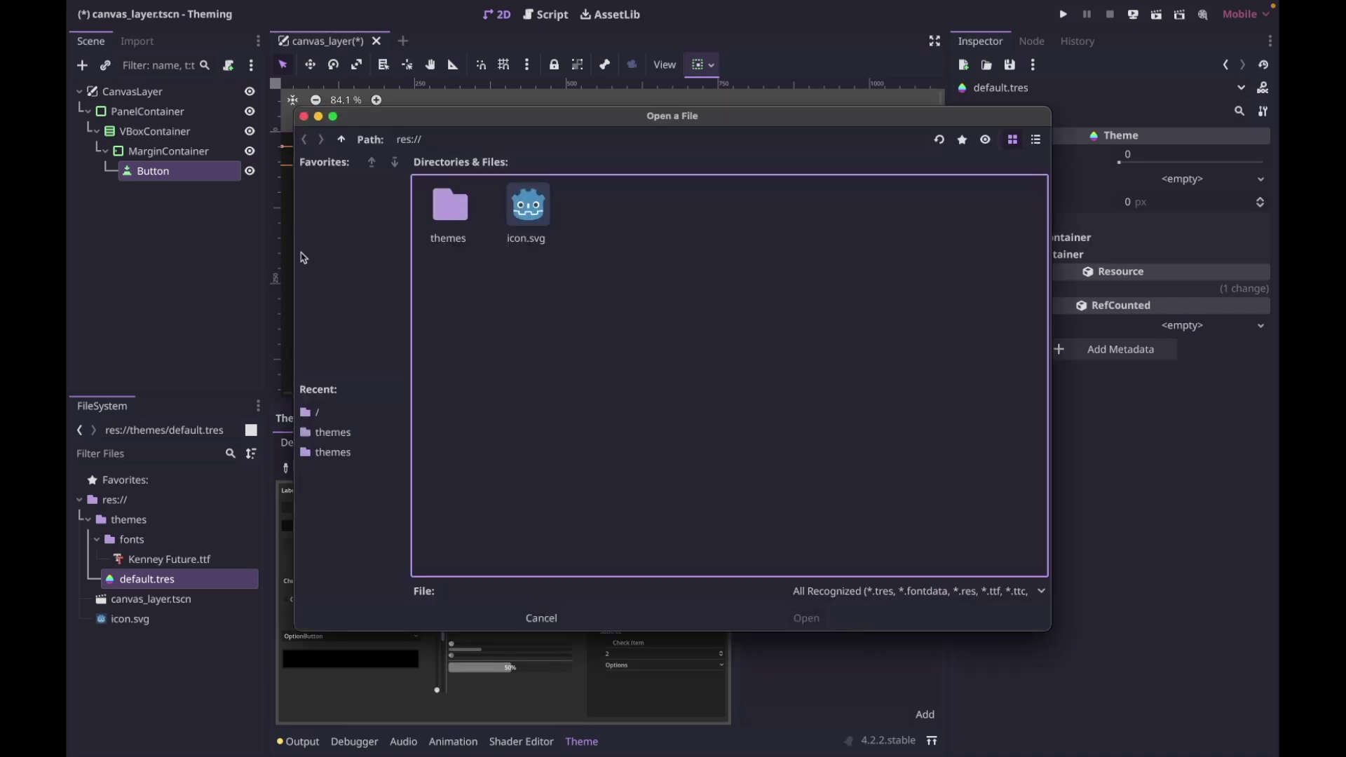
{"action": "double_click", "coordinate": [453, 221]}
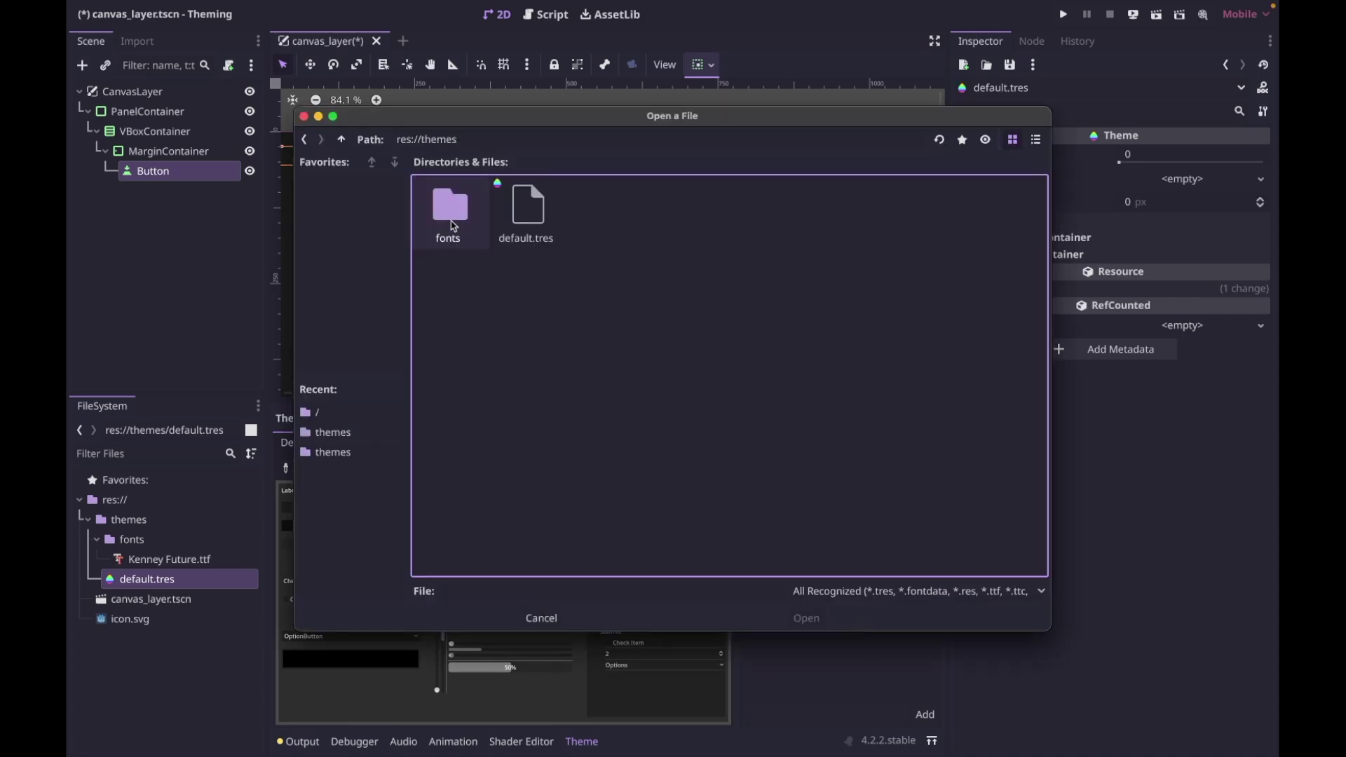
{"action": "double_click", "coordinate": [453, 224]}
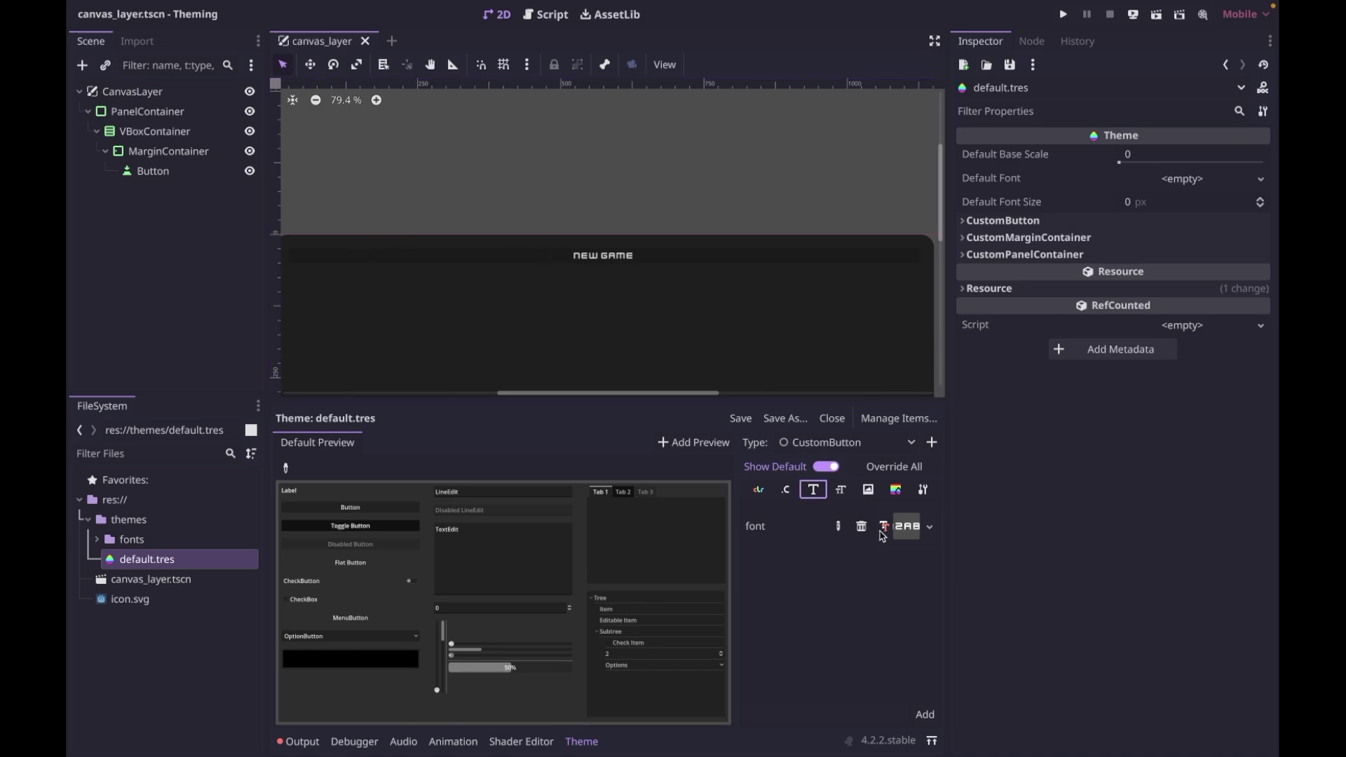
{"action": "left_click", "coordinate": [905, 493]}
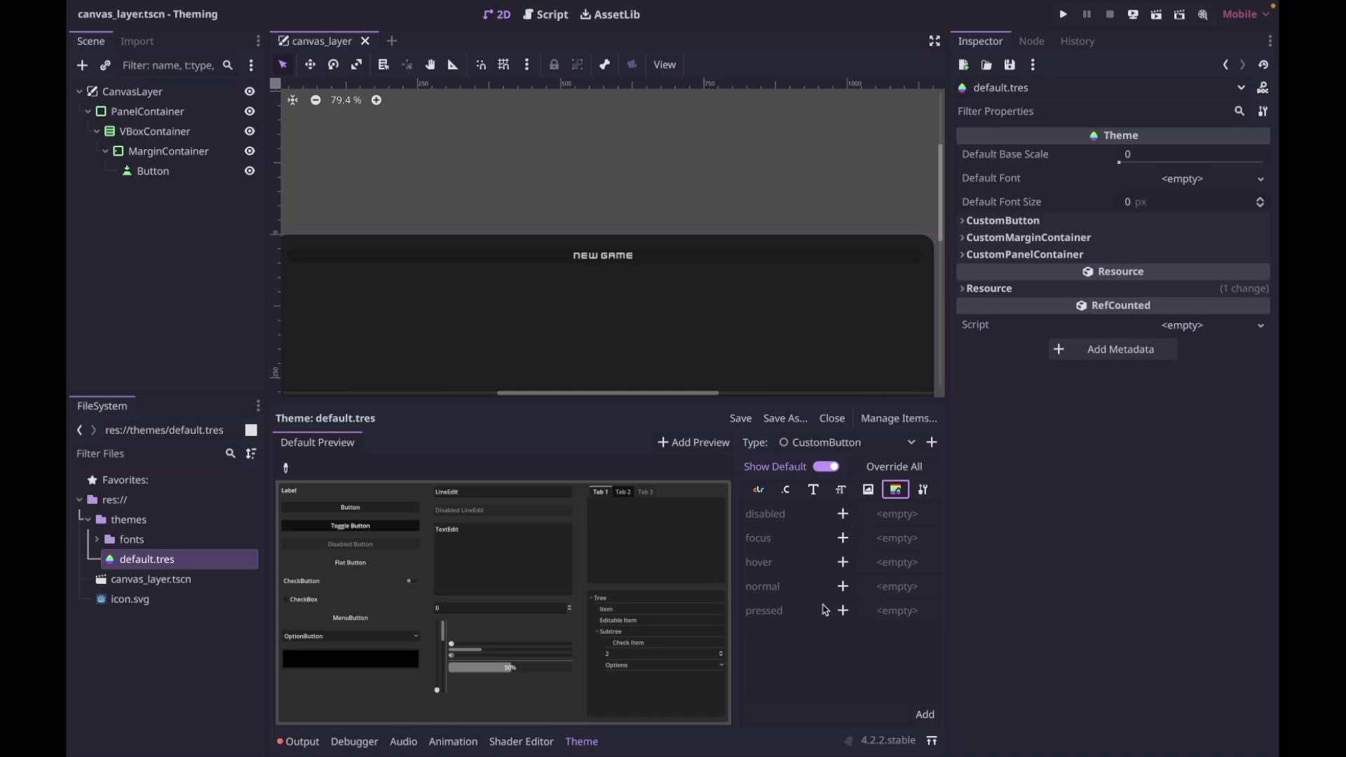
- Give the normal state a new StyleBoxFlat with a dark-blue background colour
{"action": "left_click", "coordinate": [843, 588]}
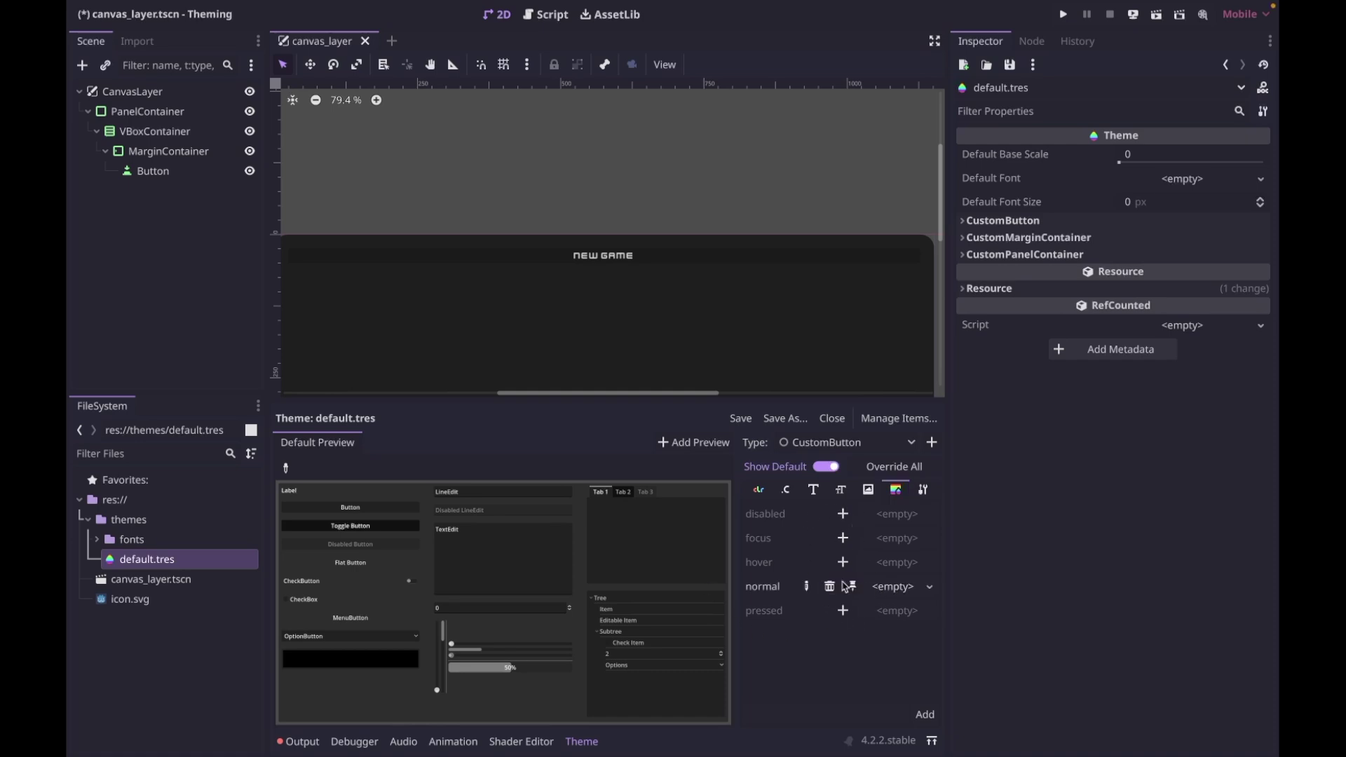
{"action": "left_click", "coordinate": [889, 589]}
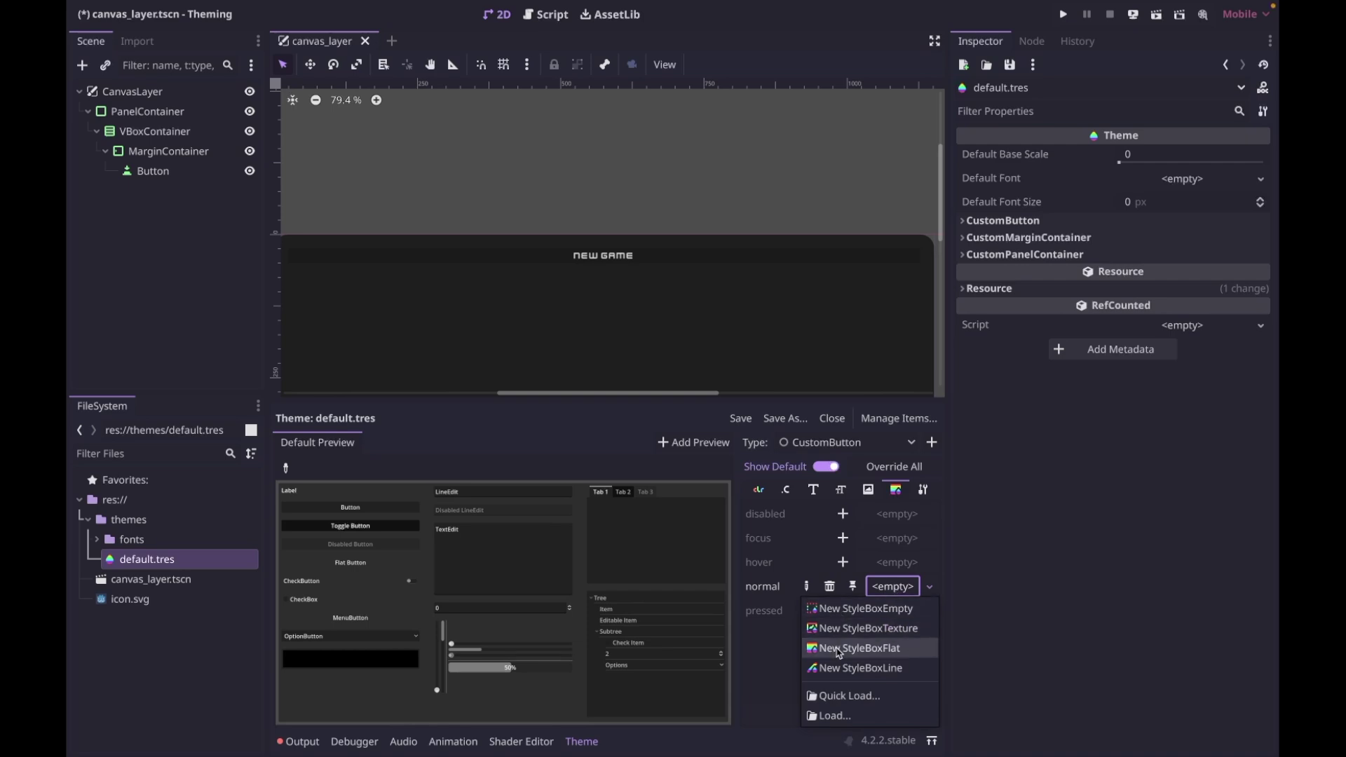
{"action": "left_click", "coordinate": [840, 649]}
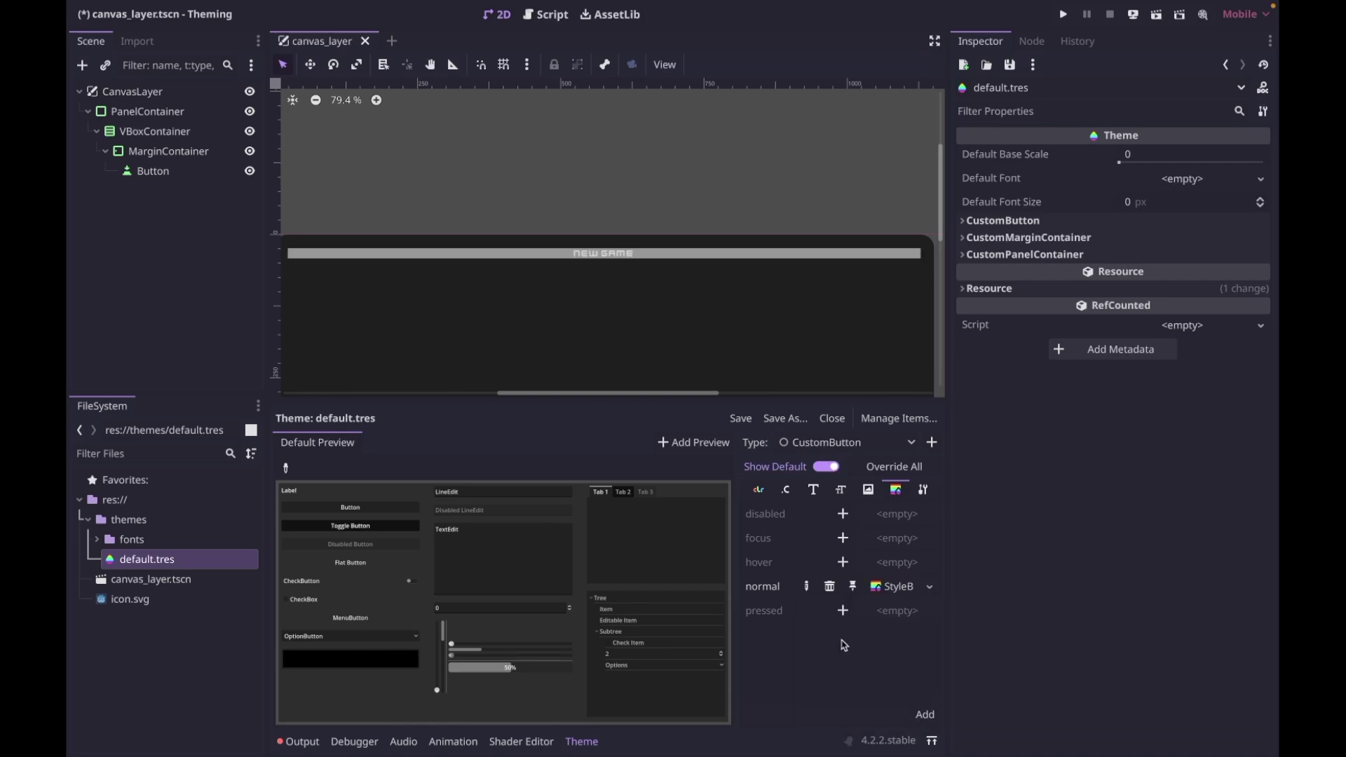
{"action": "left_click", "coordinate": [898, 587]}
{"action": "scroll", "coordinate": [795, 364], "scroll_direction": "down", "scroll_amount": 1}
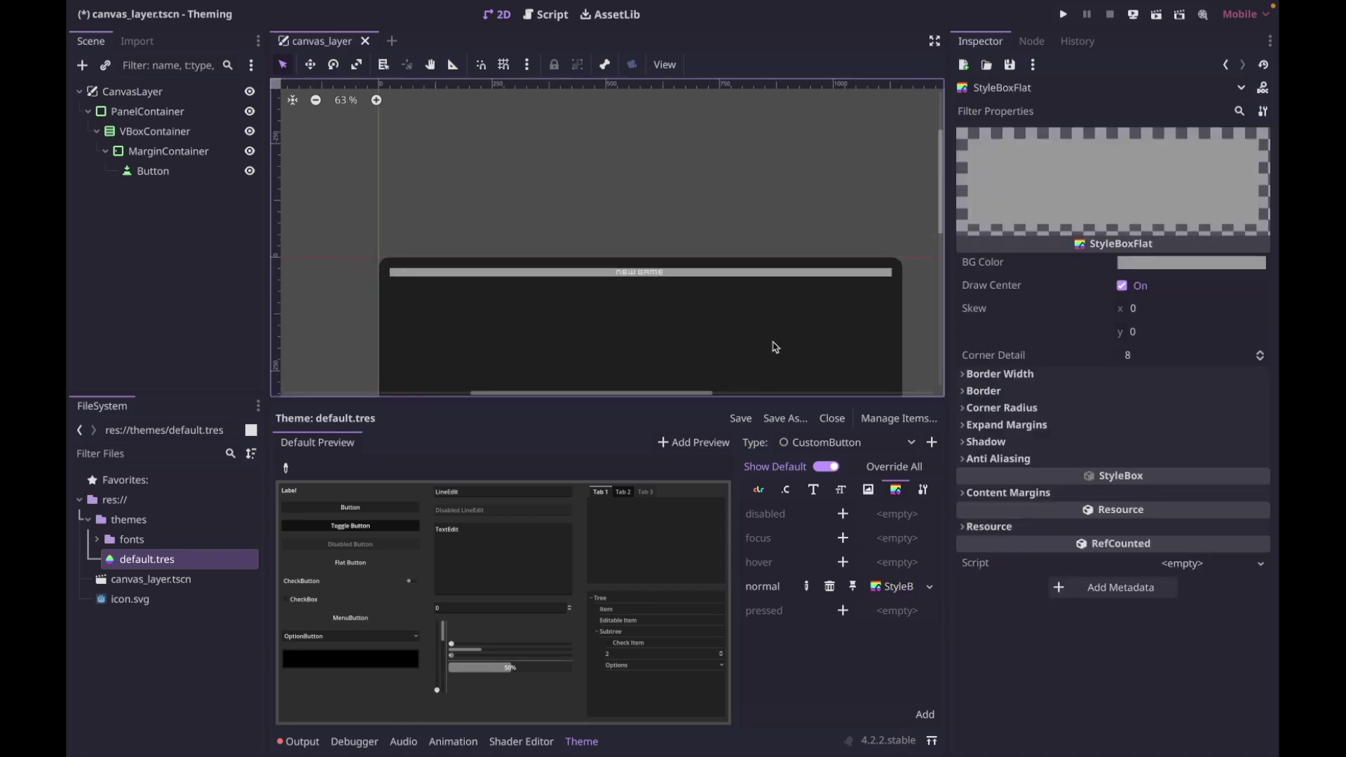
{"action": "scroll", "coordinate": [796, 287], "scroll_direction": "down", "scroll_amount": 3, "text": "ctrl"}
{"action": "left_click", "coordinate": [1172, 265]}
{"action": "left_click_drag", "start_coordinate": [1153, 377], "coordinate": [1046, 352]}
{"action": "left_click", "coordinate": [1105, 552]}
{"action": "left_click_drag", "start_coordinate": [1105, 554], "coordinate": [1096, 554]}
{"action": "left_click_drag", "start_coordinate": [1165, 575], "coordinate": [1159, 575]}
{"action": "mouse_move", "coordinate": [1210, 597]}
{"action": "left_mouse_down"}
{"action": "mouse_move", "coordinate": [1182, 608]}
{"action": "mouse_move", "coordinate": [1213, 594]}
{"action": "left_mouse_up"}
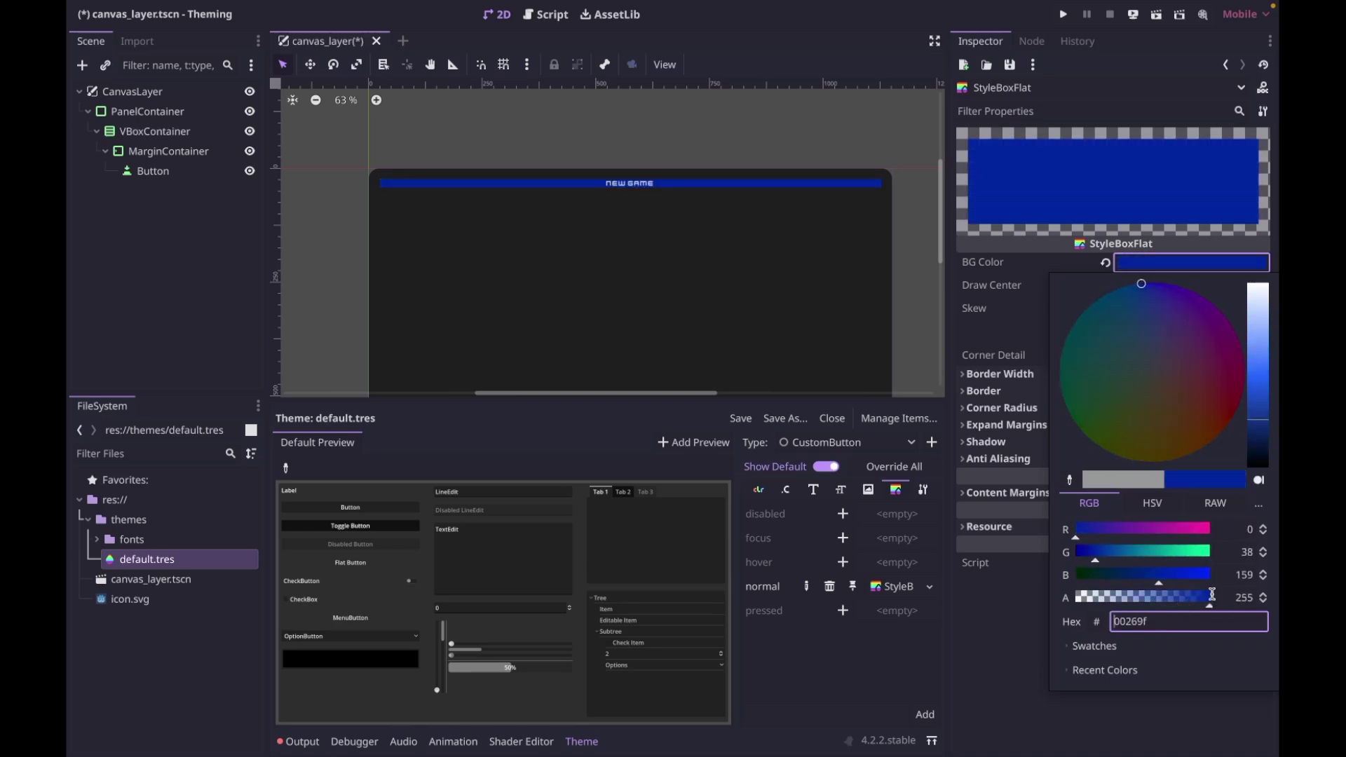
{"action": "left_click", "coordinate": [1028, 645]}
- Set the normal stylebox's corner radius to 8
{"action": "left_click", "coordinate": [1002, 408]}
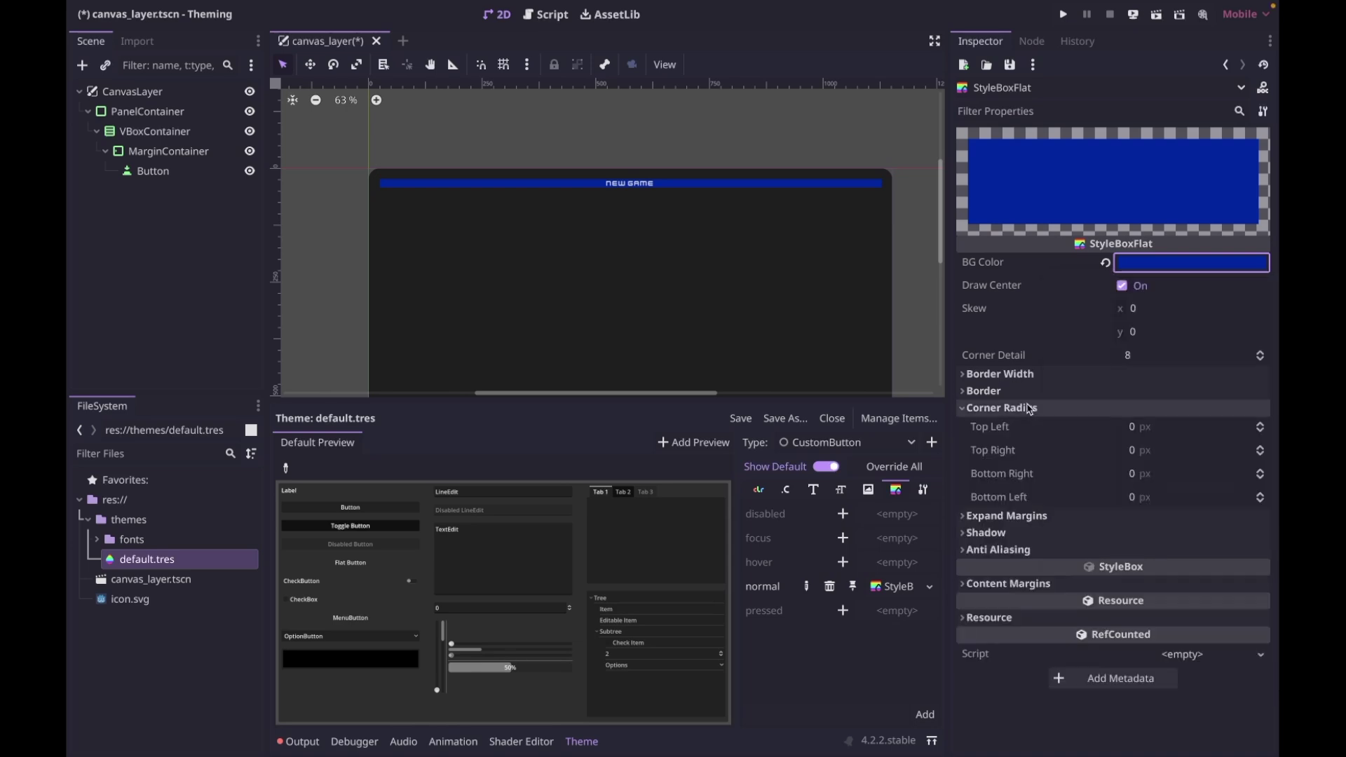
{"action": "left_click", "coordinate": [1141, 429]}
{"action": "type", "text": "8"}
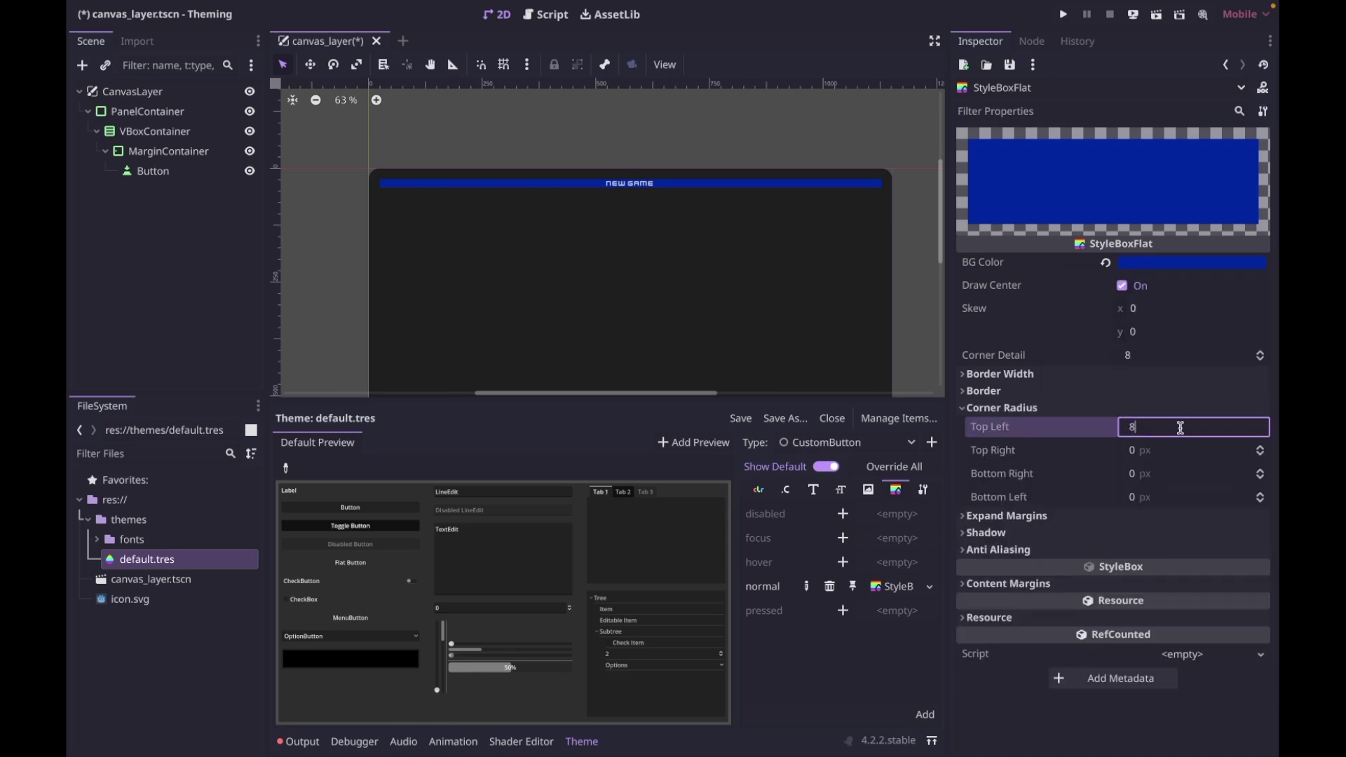
{"action": "key", "text": "Tab"}
{"action": "type", "text": "8"}
{"action": "key", "text": "Tab"}
{"action": "type", "text": "8"}
{"action": "key", "text": "Tab"}
{"action": "type", "text": "8"}
{"action": "key", "text": "Tab"}
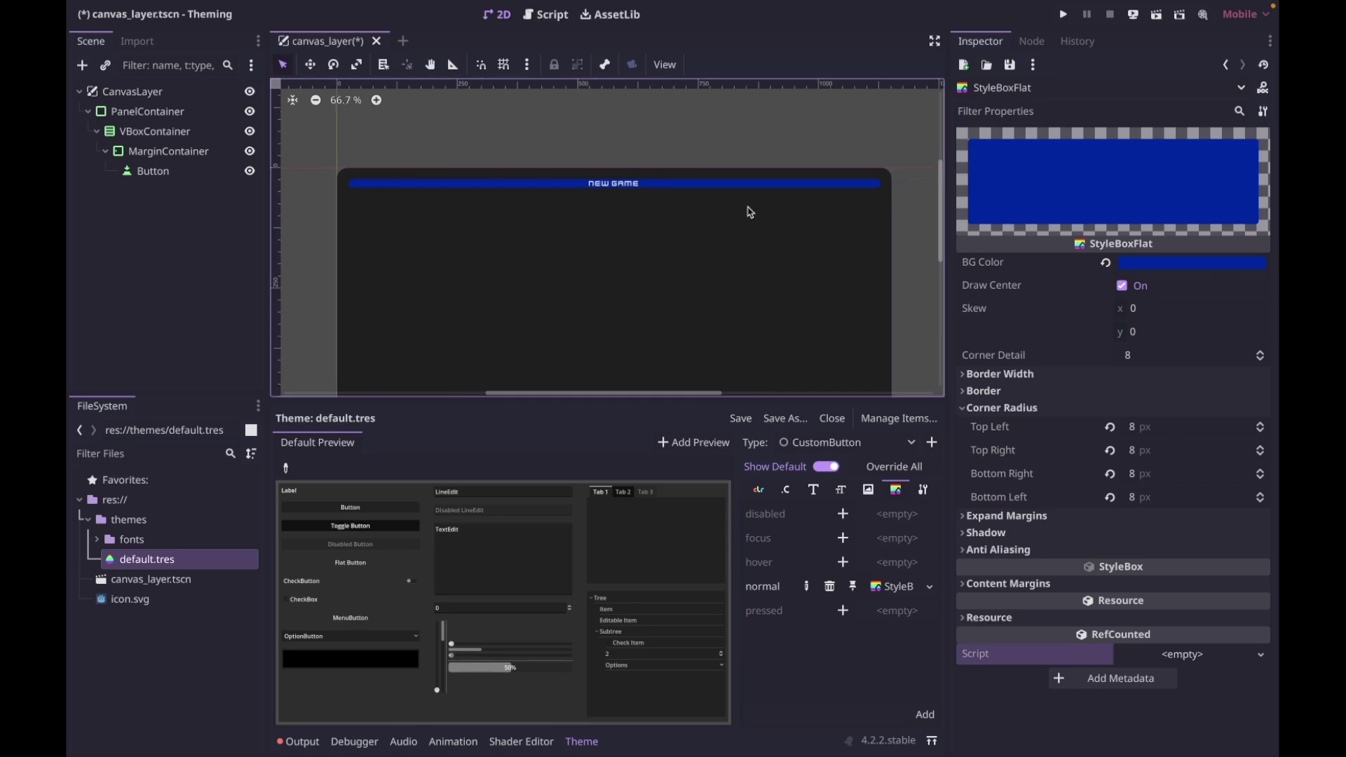
- Set a 1 px border with colour ffffffb0 on the normal stylebox and save
{"action": "scroll", "coordinate": [814, 202], "scroll_direction": "up", "scroll_amount": 2}
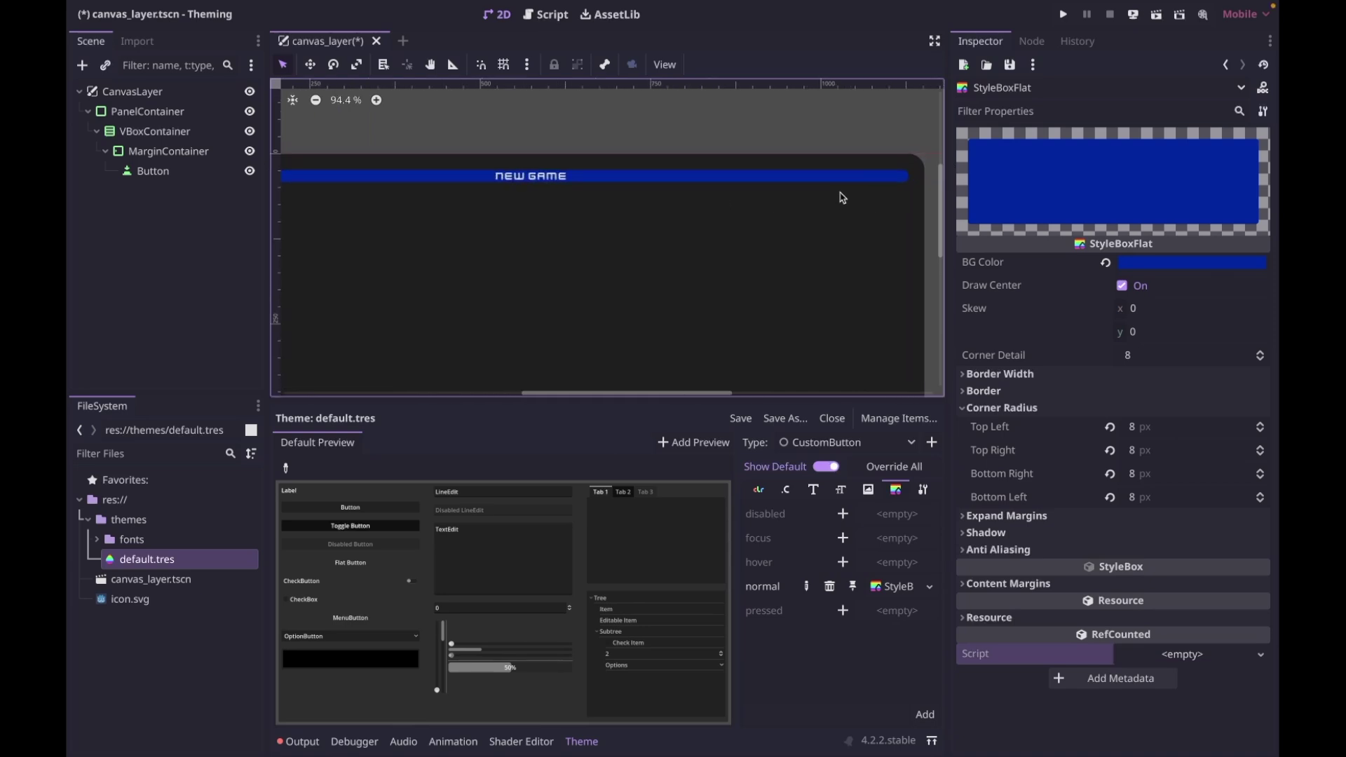
{"action": "left_click", "coordinate": [1048, 376]}
{"action": "left_click", "coordinate": [1142, 393]}
{"action": "type", "text": "1"}
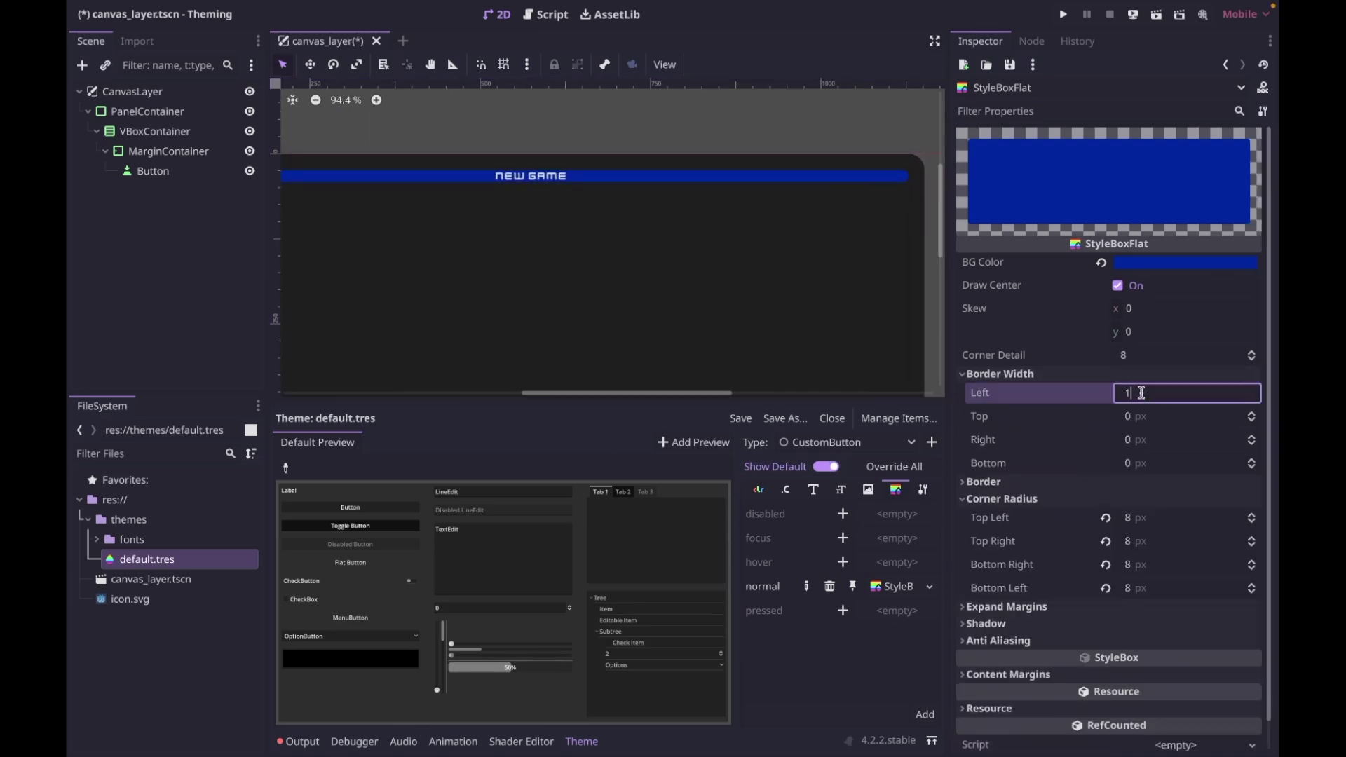
{"action": "key", "text": "Tab"}
{"action": "type", "text": "1"}
{"action": "key", "text": "Tab"}
{"action": "type", "text": "1"}
{"action": "key", "text": "Tab"}
{"action": "type", "text": "1"}
{"action": "left_click", "coordinate": [1010, 482]}
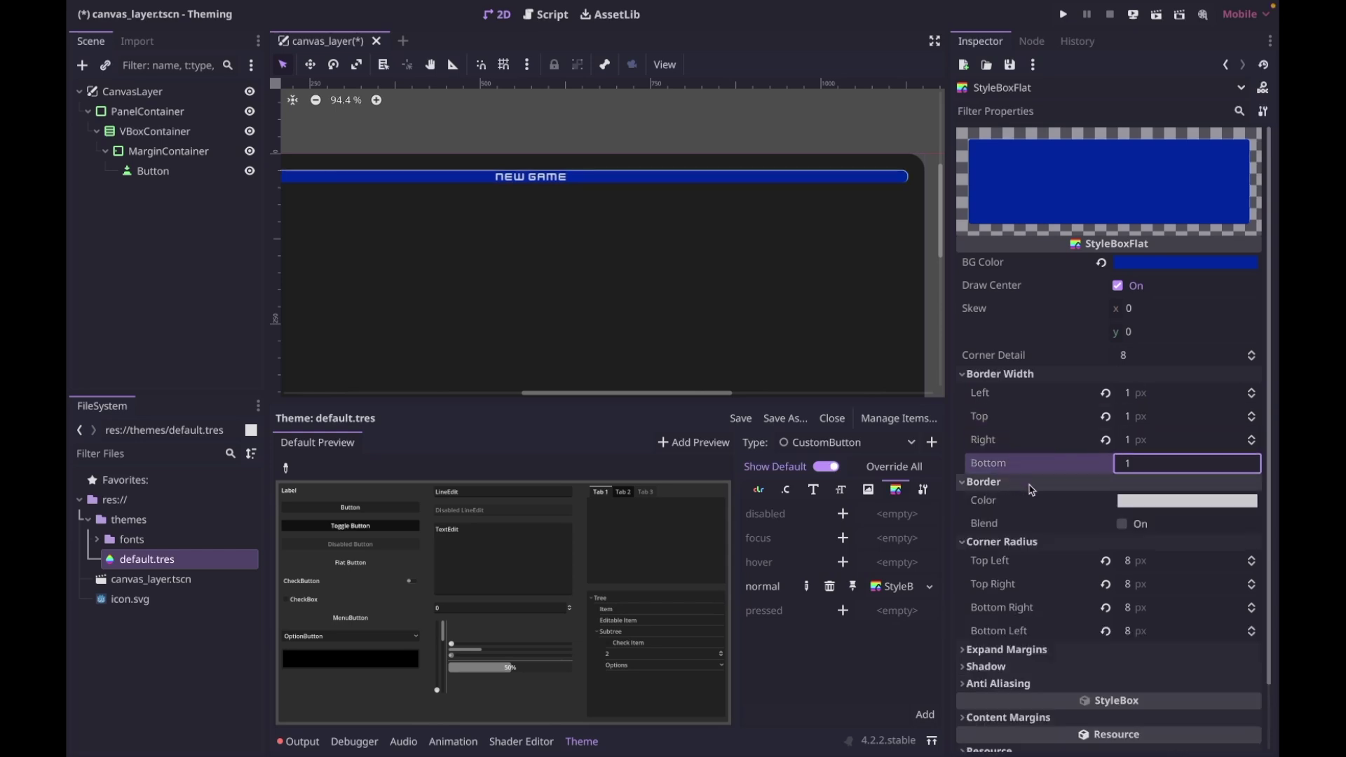
{"action": "left_click", "coordinate": [1157, 502]}
{"action": "type", "text": "ffffffb0"}
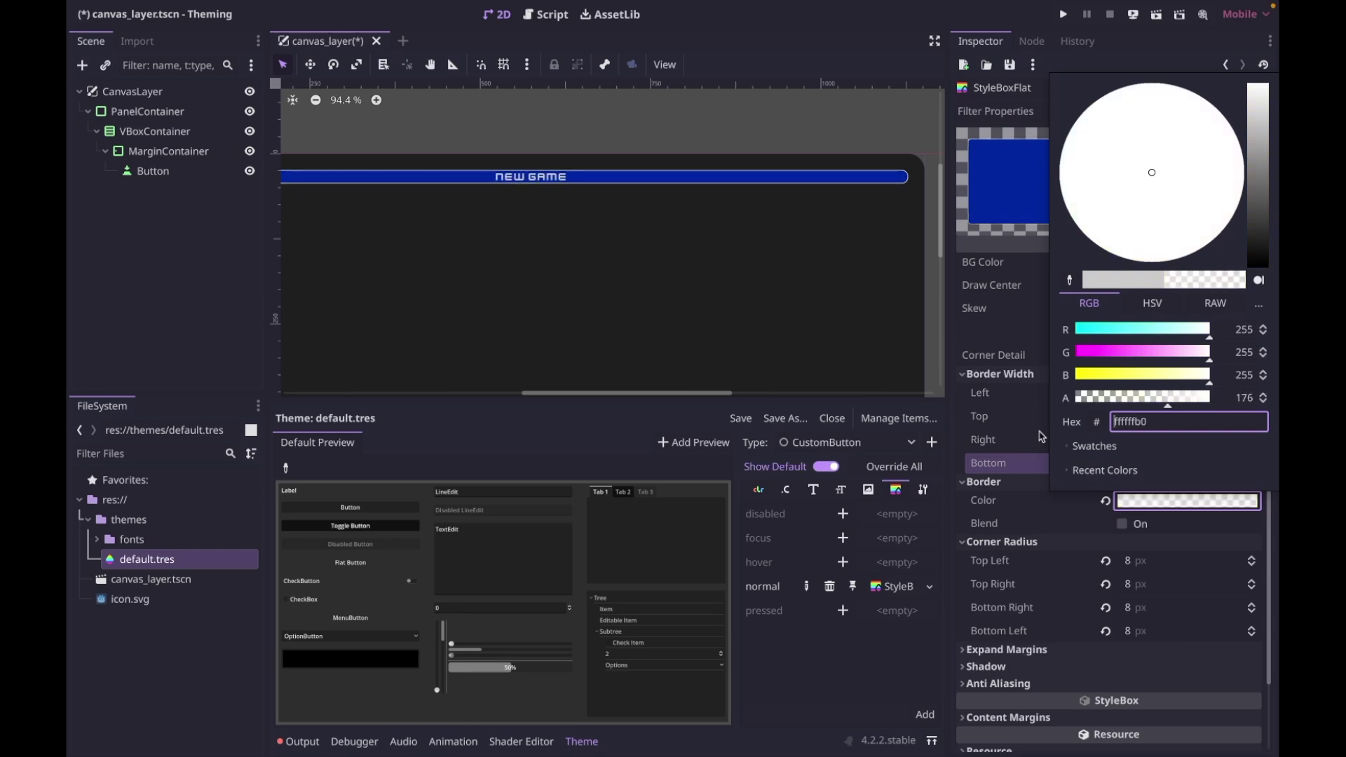
{"action": "key", "text": "Return"}
{"action": "key", "text": "ctrl+s"}
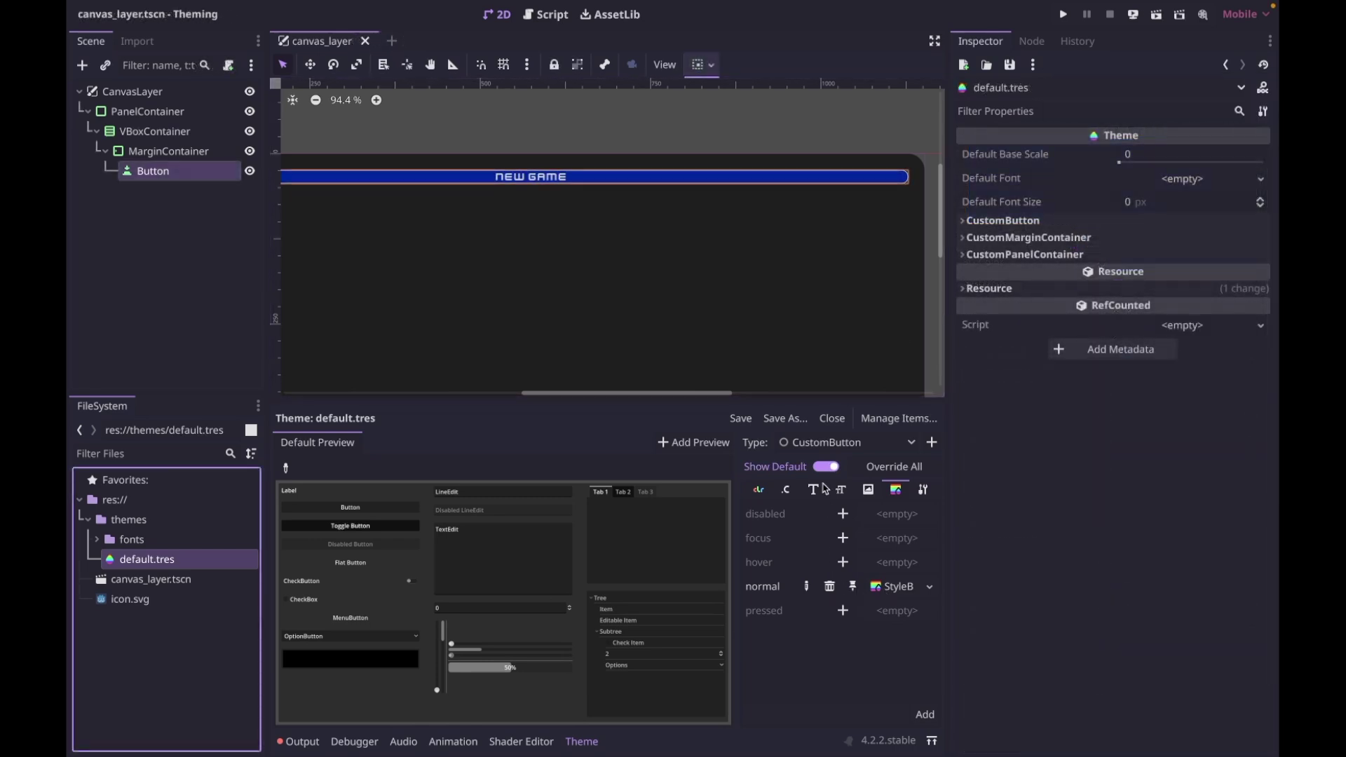
- Add a new StyleBoxFlat to the hover state and copy the normal background's blue hex
{"action": "left_click", "coordinate": [843, 563]}
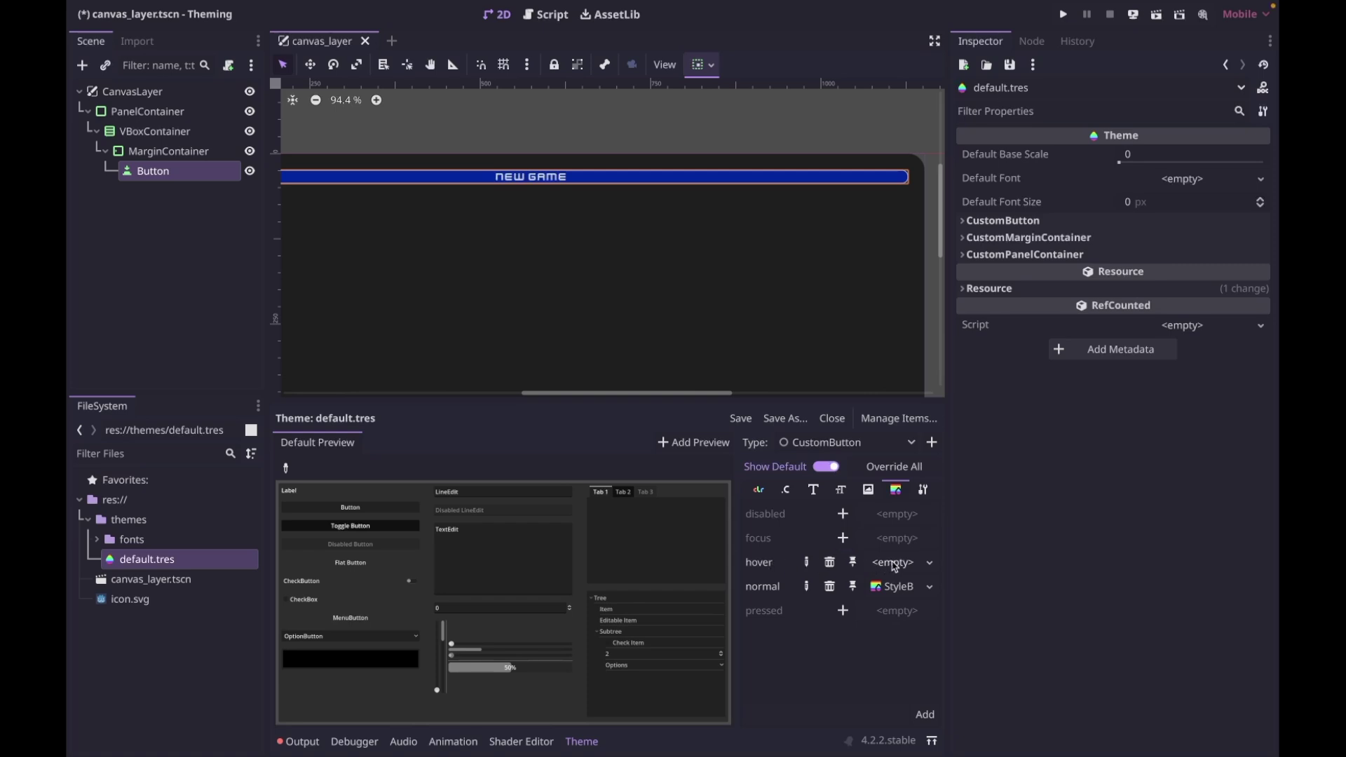
{"action": "left_click", "coordinate": [895, 564]}
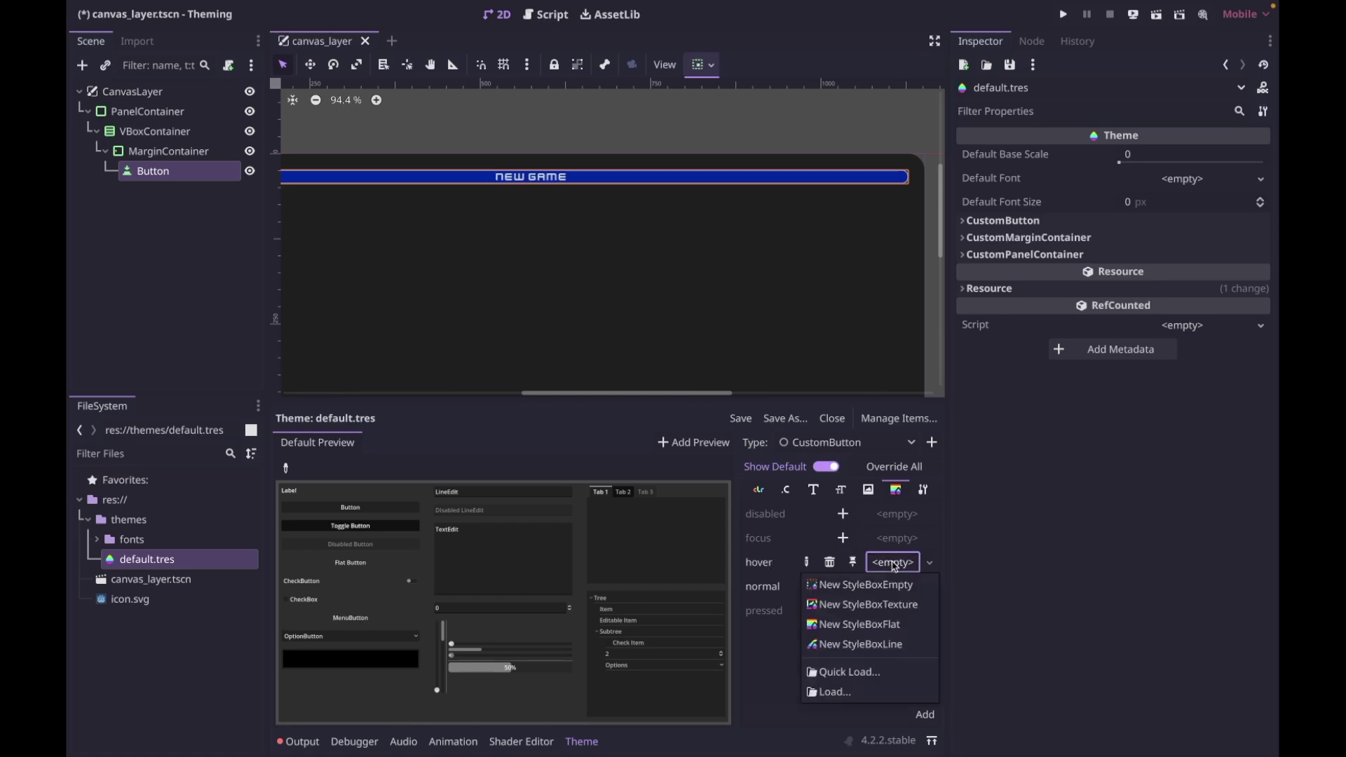
{"action": "left_click", "coordinate": [875, 630]}
{"action": "left_click", "coordinate": [887, 562]}
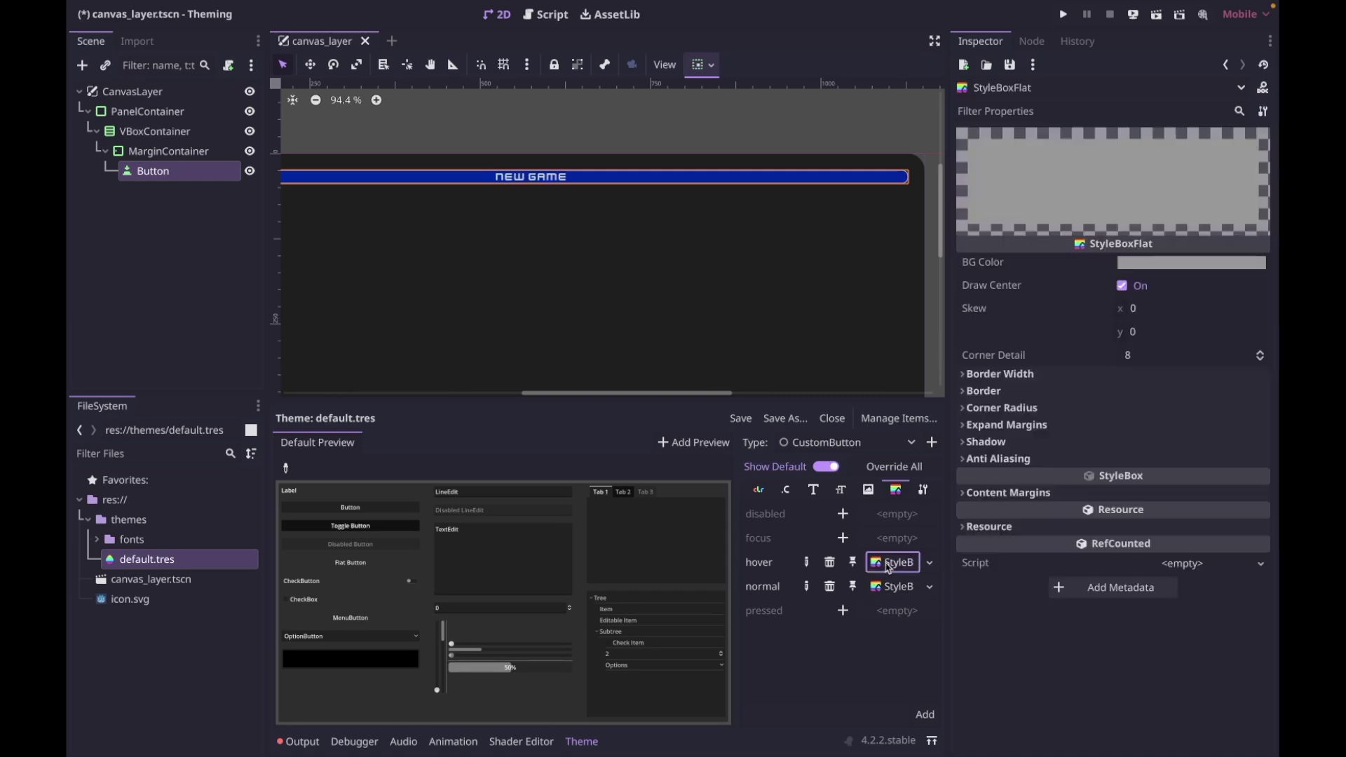
{"action": "left_click", "coordinate": [1150, 270]}
{"action": "left_click", "coordinate": [821, 661]}
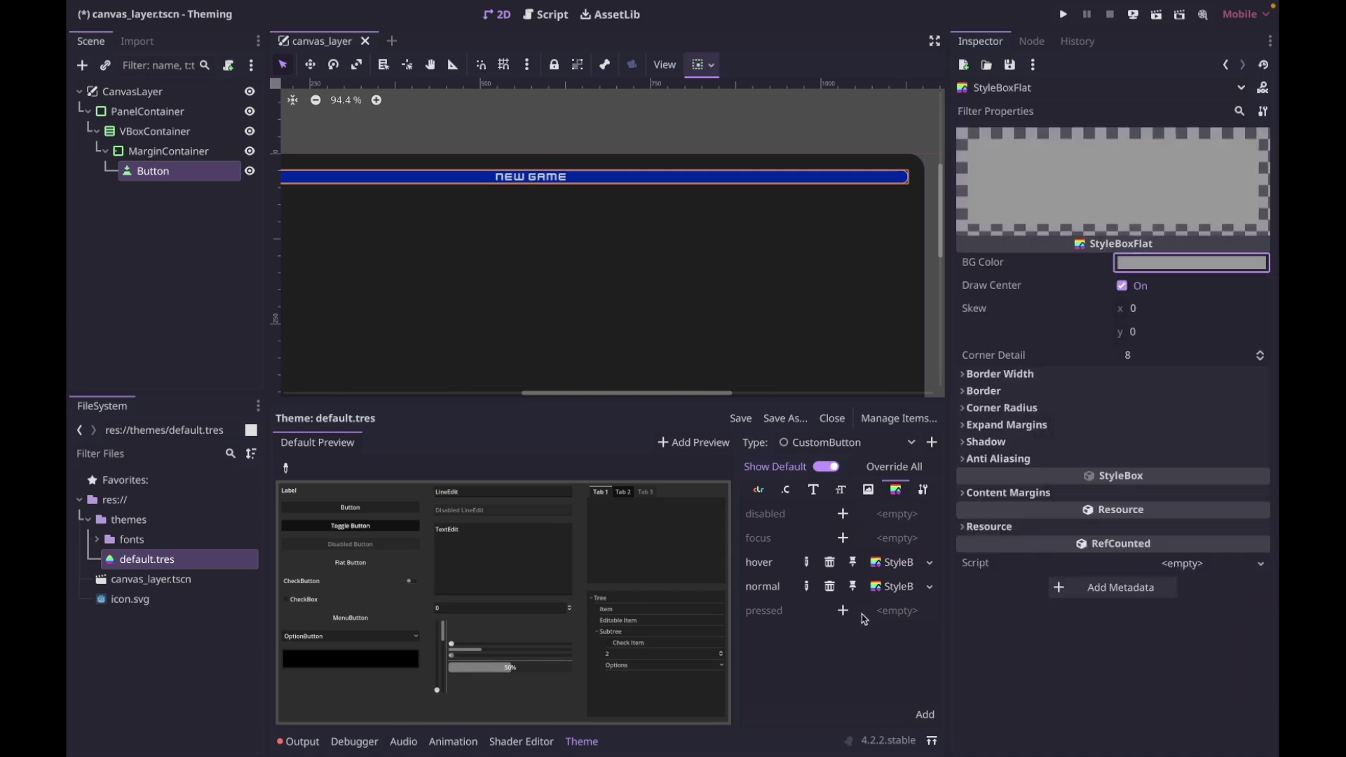
{"action": "left_click", "coordinate": [893, 587]}
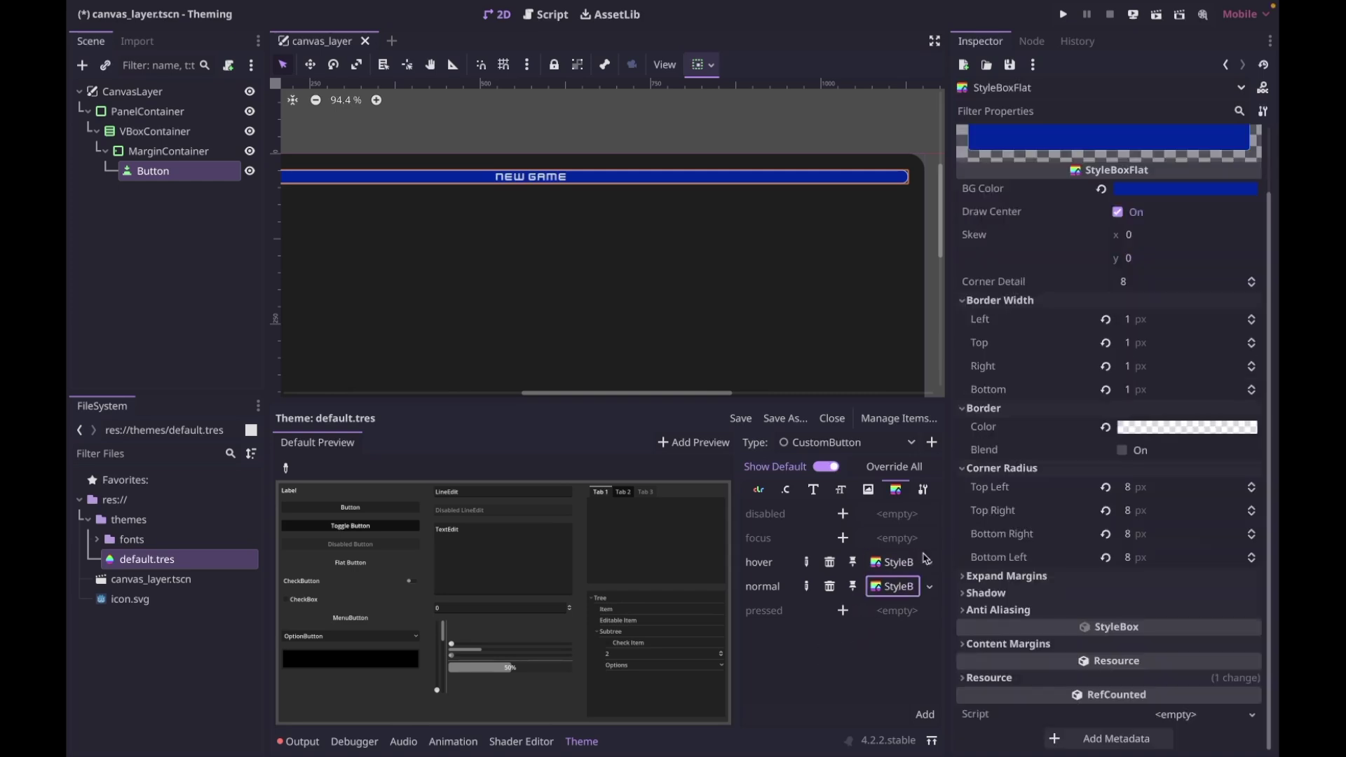
{"action": "left_click", "coordinate": [1181, 191]}
{"action": "key", "text": "ctrl+c"}
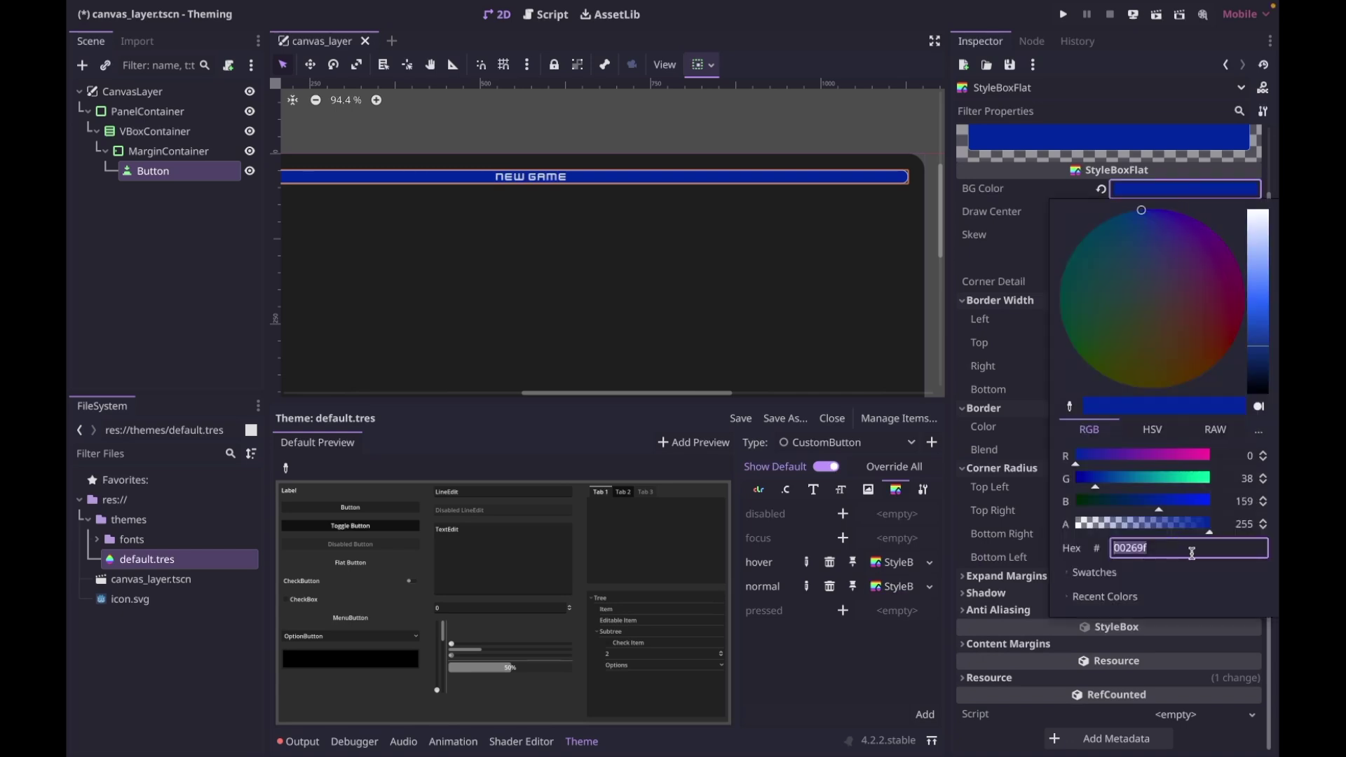
{"action": "left_click", "coordinate": [867, 640]}
{"action": "left_click", "coordinate": [901, 563]}
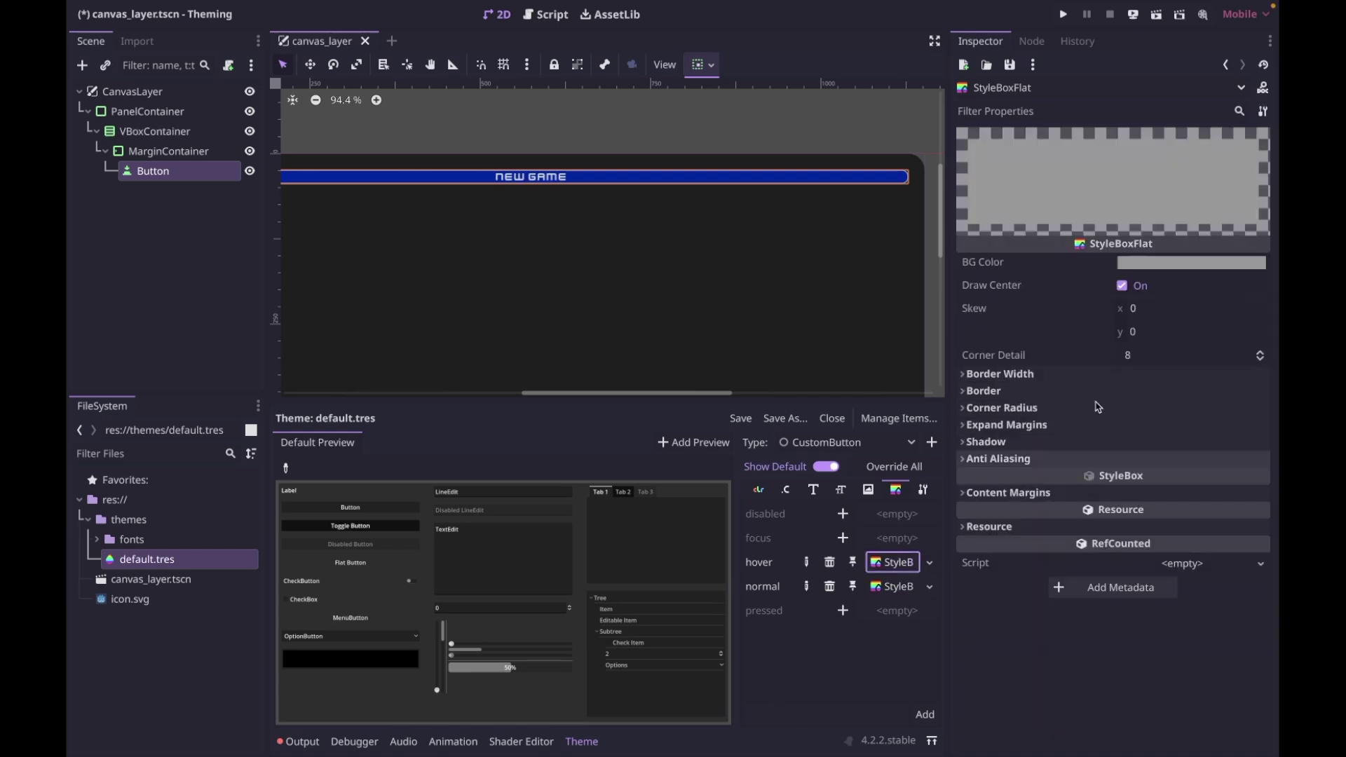
- Set the hover background to pasted blue 00269f with alpha lowered to 165
{"action": "left_click", "coordinate": [1164, 265]}
{"action": "key", "text": "ctrl+v"}
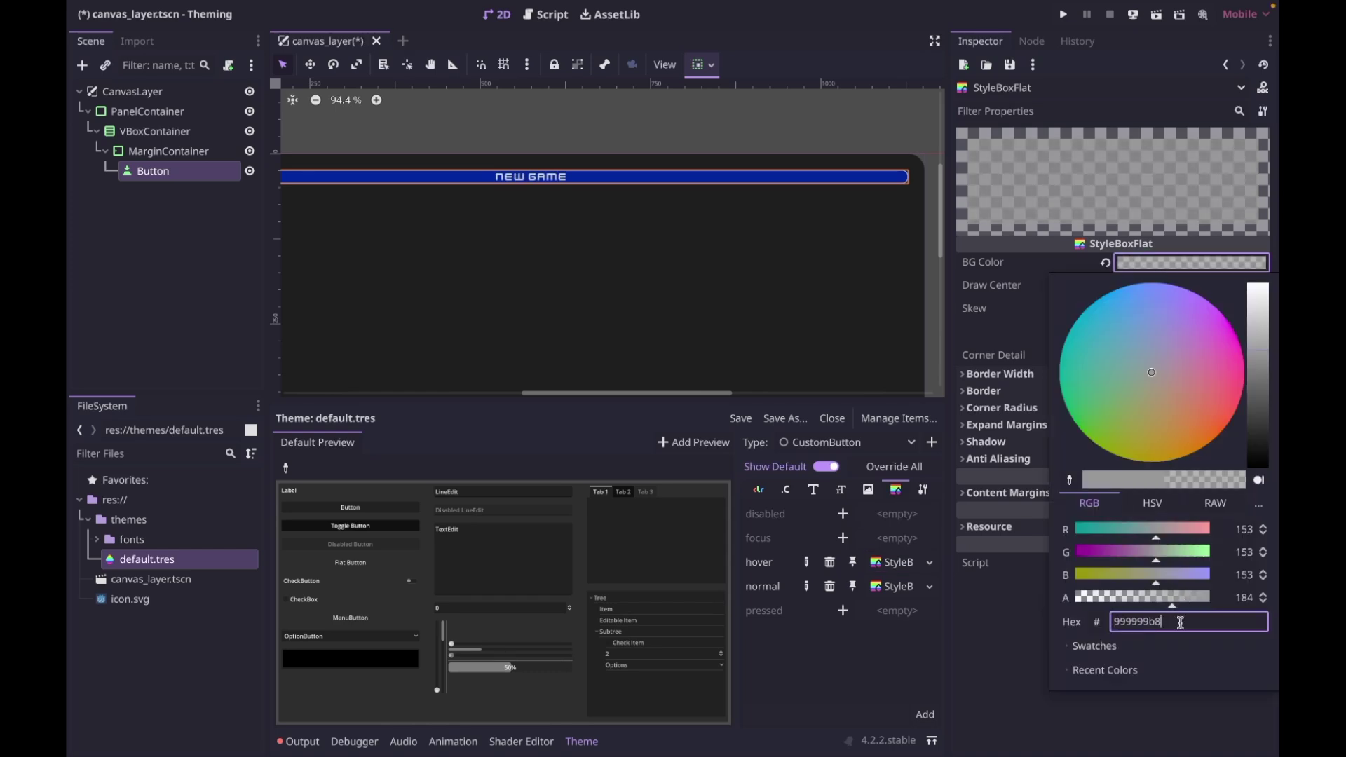
{"action": "key", "text": "Return"}
{"action": "left_click", "coordinate": [1163, 599]}
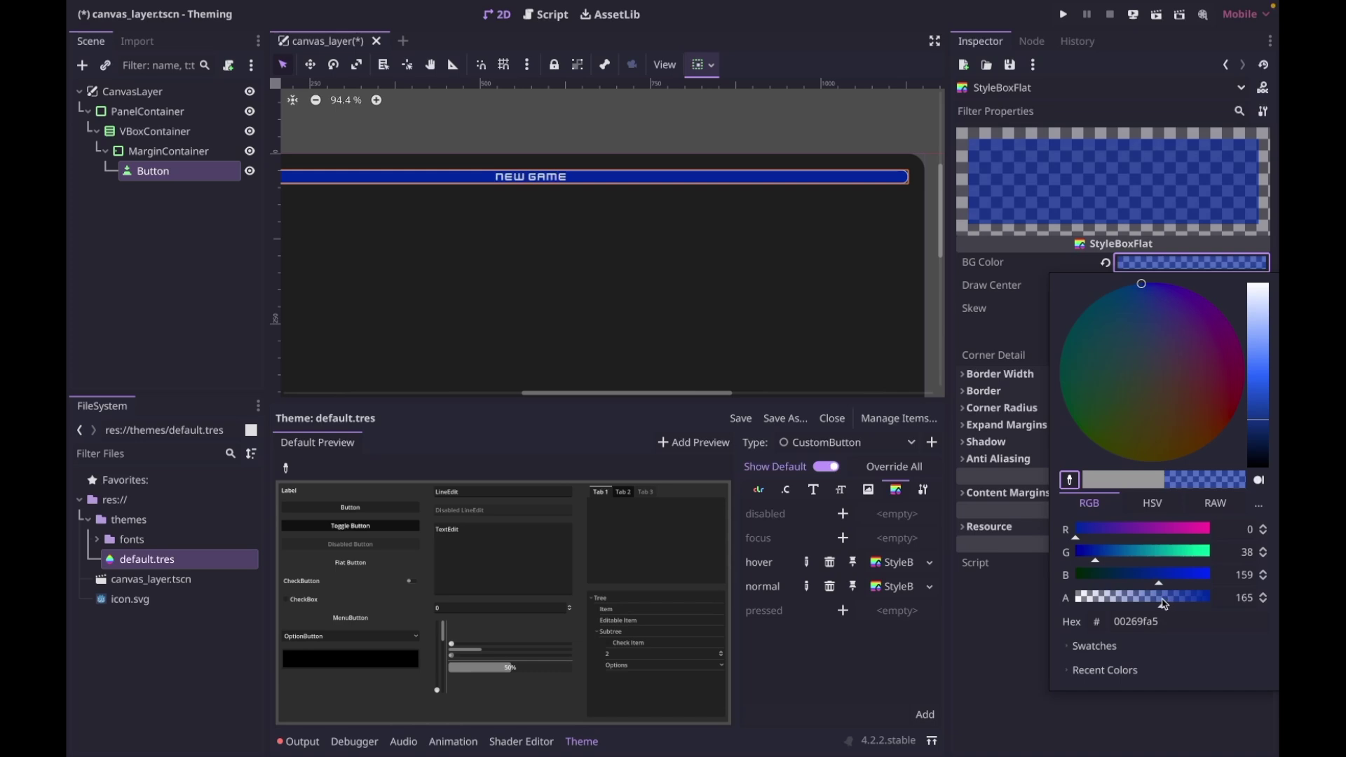
{"action": "left_click", "coordinate": [1029, 631]}
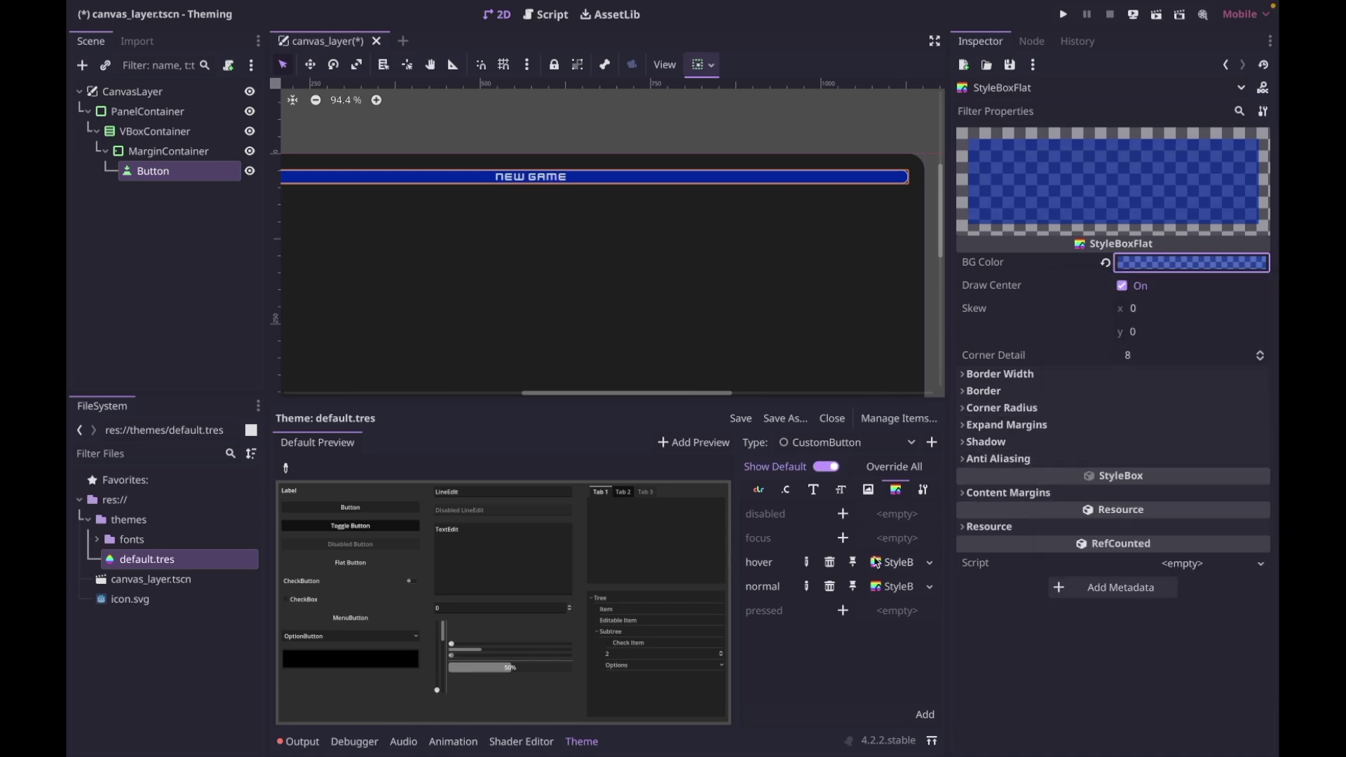
{"action": "left_click", "coordinate": [902, 589]}
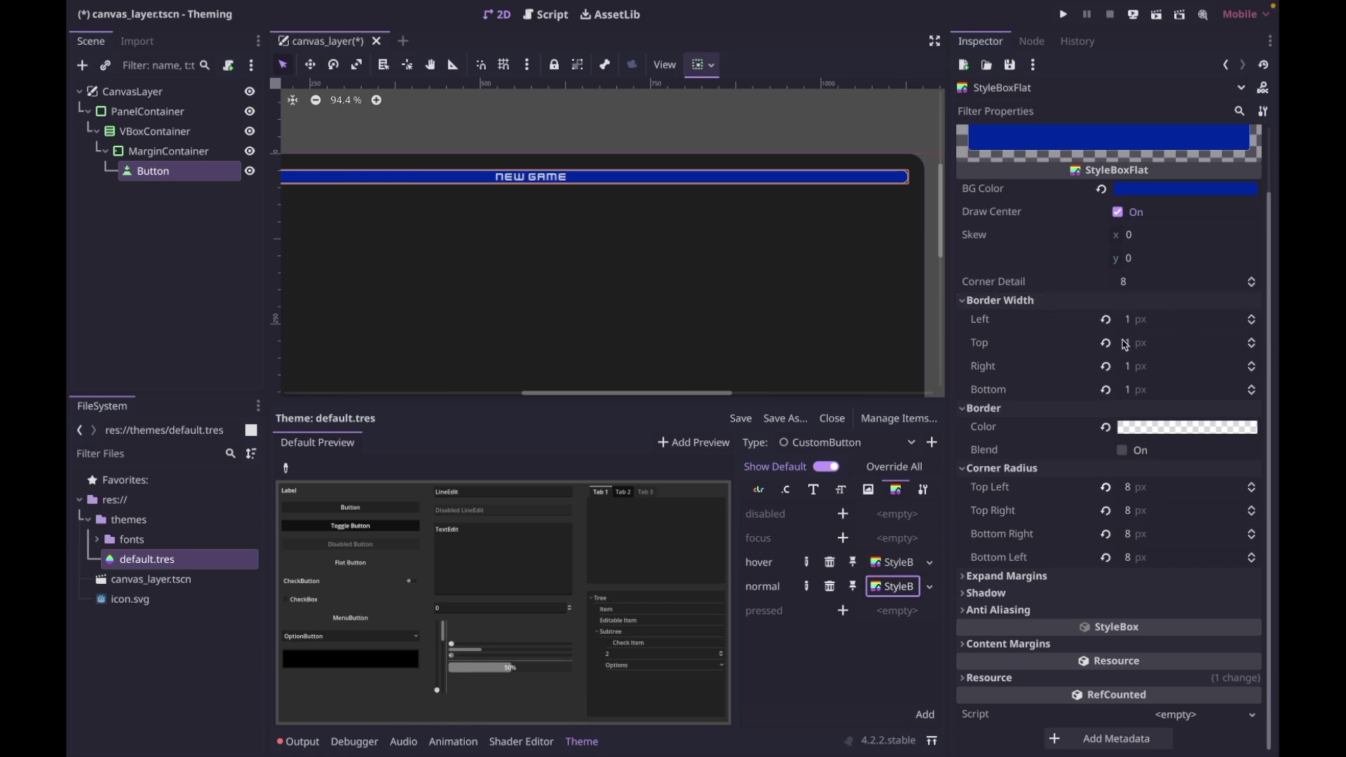
{"action": "left_click", "coordinate": [894, 561]}
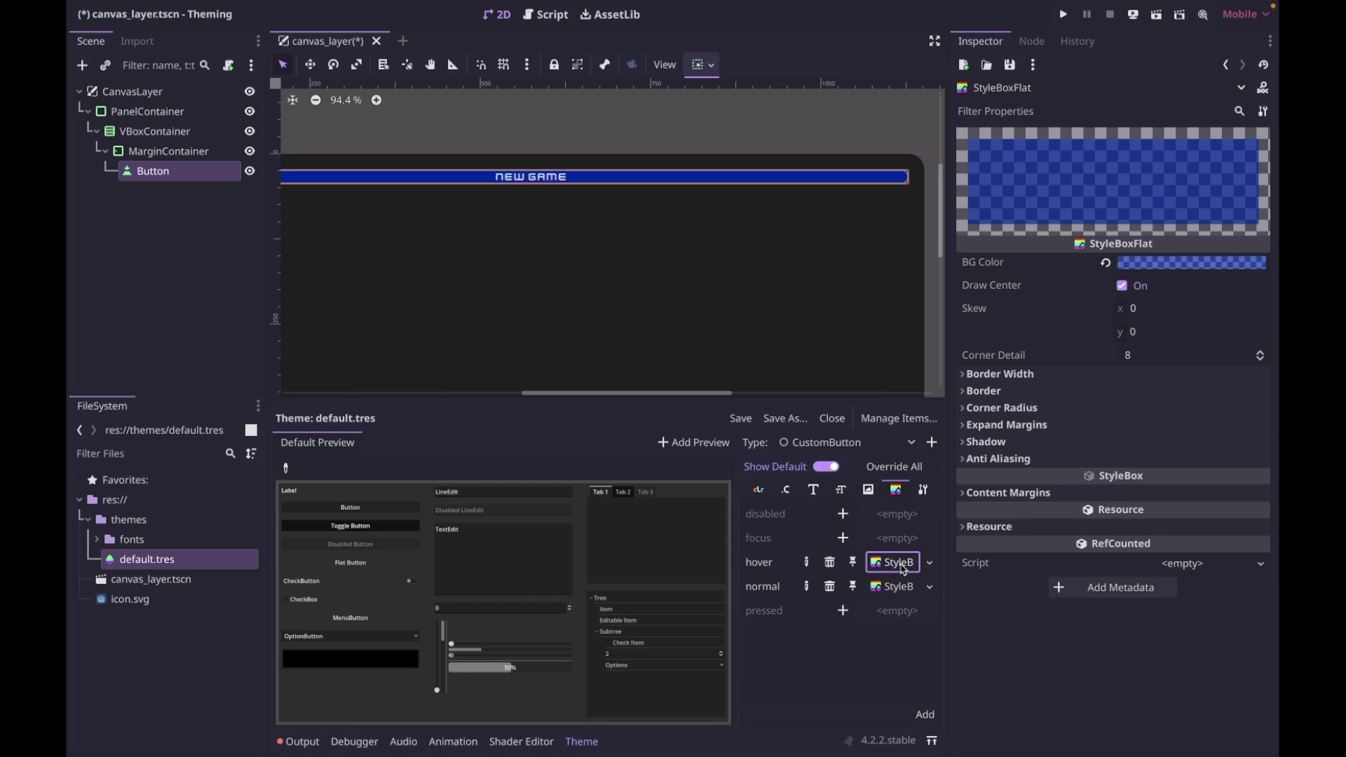
- Set the hover stylebox's border width to 1 on all four sides
{"action": "left_click", "coordinate": [1018, 376]}
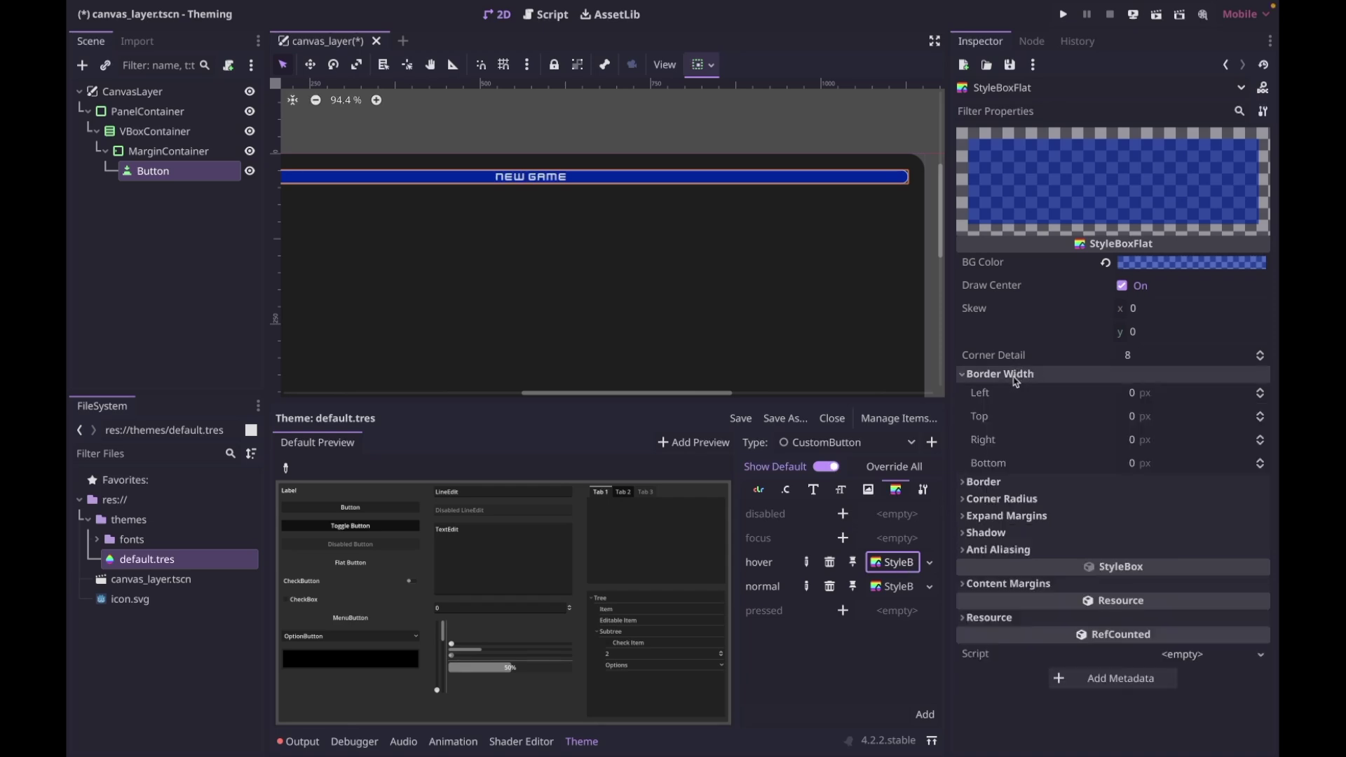
{"action": "left_click", "coordinate": [1136, 393]}
{"action": "type", "text": "1"}
{"action": "key", "text": "Tab"}
{"action": "type", "text": "1"}
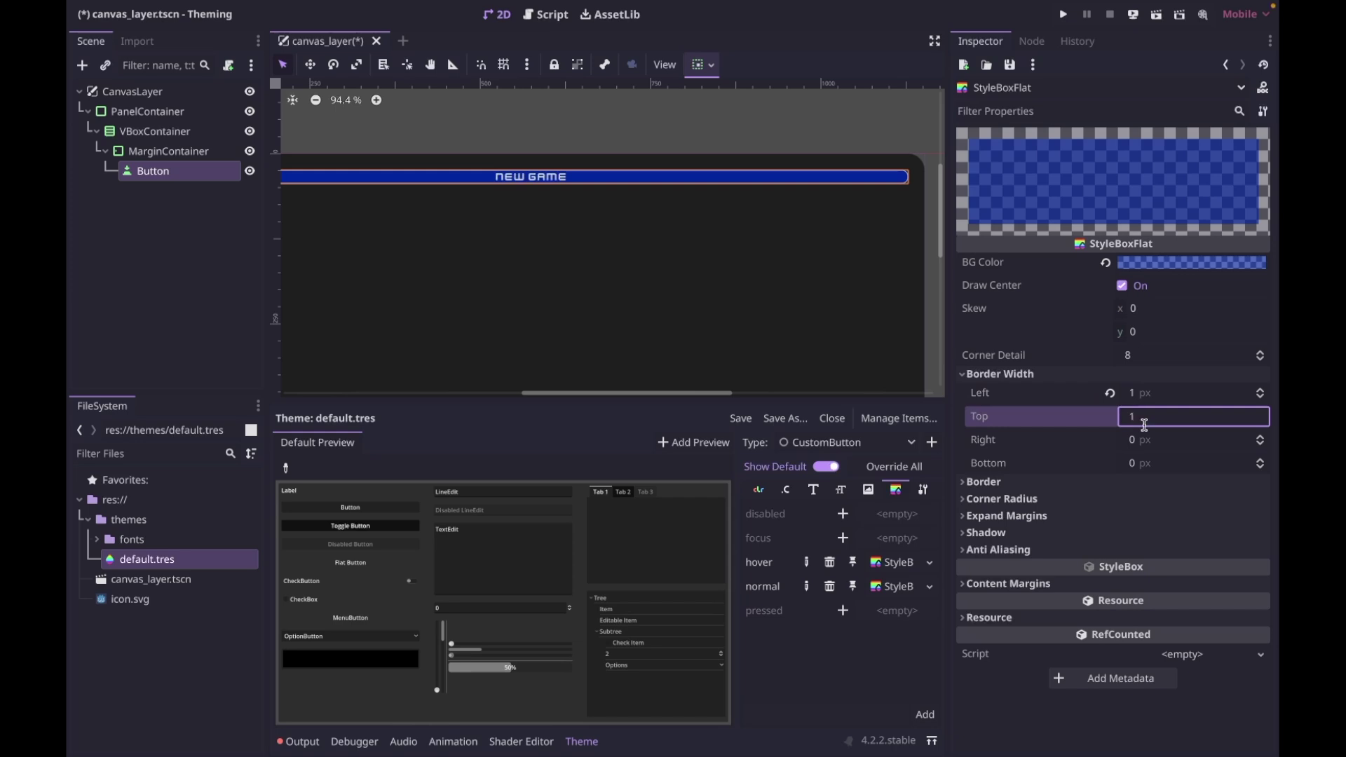
{"action": "key", "text": "Tab"}
{"action": "type", "text": "1"}
{"action": "key", "text": "Tab"}
{"action": "type", "text": "1"}
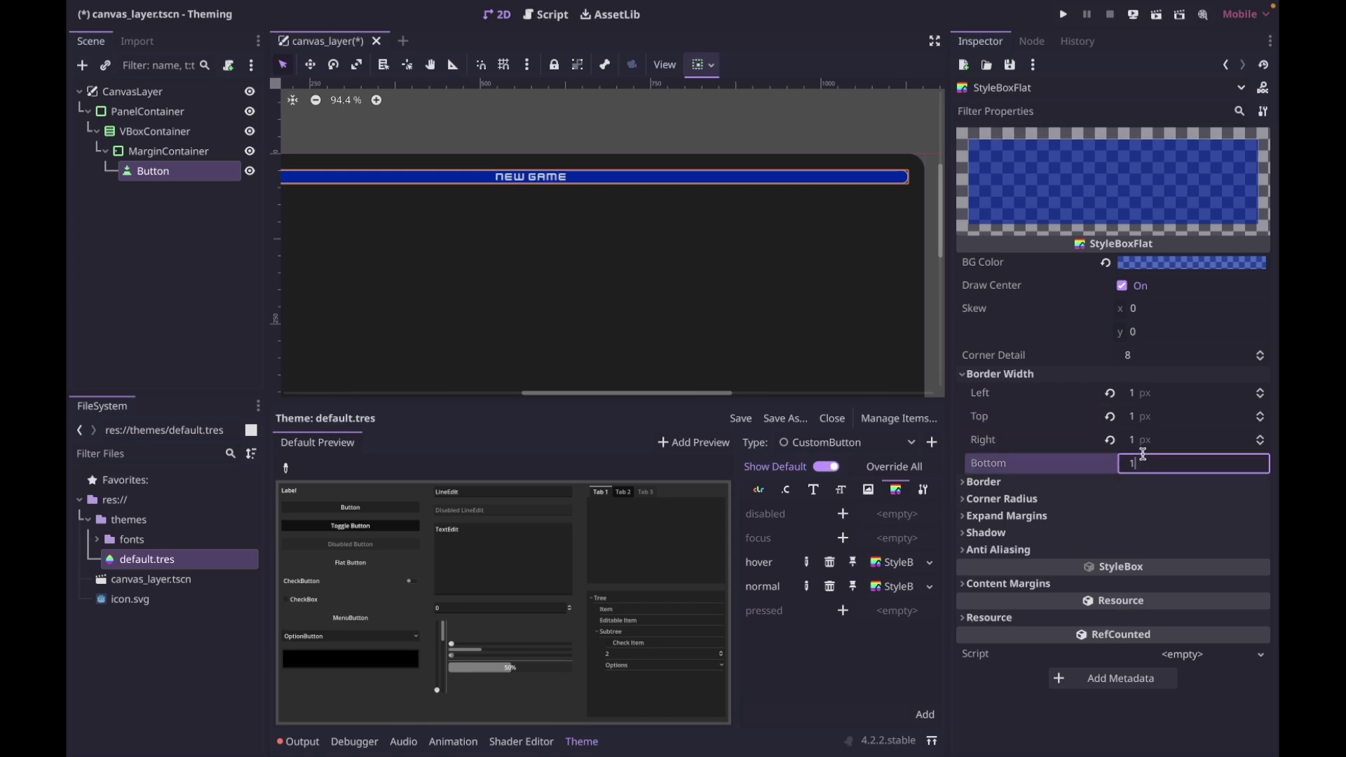
- Make the hover stylebox's border colour white
{"action": "left_click", "coordinate": [1031, 482]}
{"action": "left_click", "coordinate": [1150, 502]}
{"action": "type", "text": "ccfff6"}
{"action": "key", "text": "Return"}
{"action": "left_click", "coordinate": [1207, 330]}
{"action": "left_click", "coordinate": [1209, 374]}
- Set the hover stylebox's corner radius to 8 and save the scene
{"action": "left_click", "coordinate": [1003, 337]}
{"action": "left_click", "coordinate": [1001, 542]}
{"action": "left_click", "coordinate": [1173, 561]}
{"action": "type", "text": "8"}
{"action": "key", "text": "Tab"}
{"action": "type", "text": "8"}
{"action": "key", "text": "Tab"}
{"action": "type", "text": "8"}
{"action": "key", "text": "Return"}
{"action": "left_click", "coordinate": [1169, 631]}
{"action": "type", "text": "8"}
{"action": "key", "text": "Return"}
{"action": "left_click", "coordinate": [179, 183]}
{"action": "key", "text": "ctrl+s"}
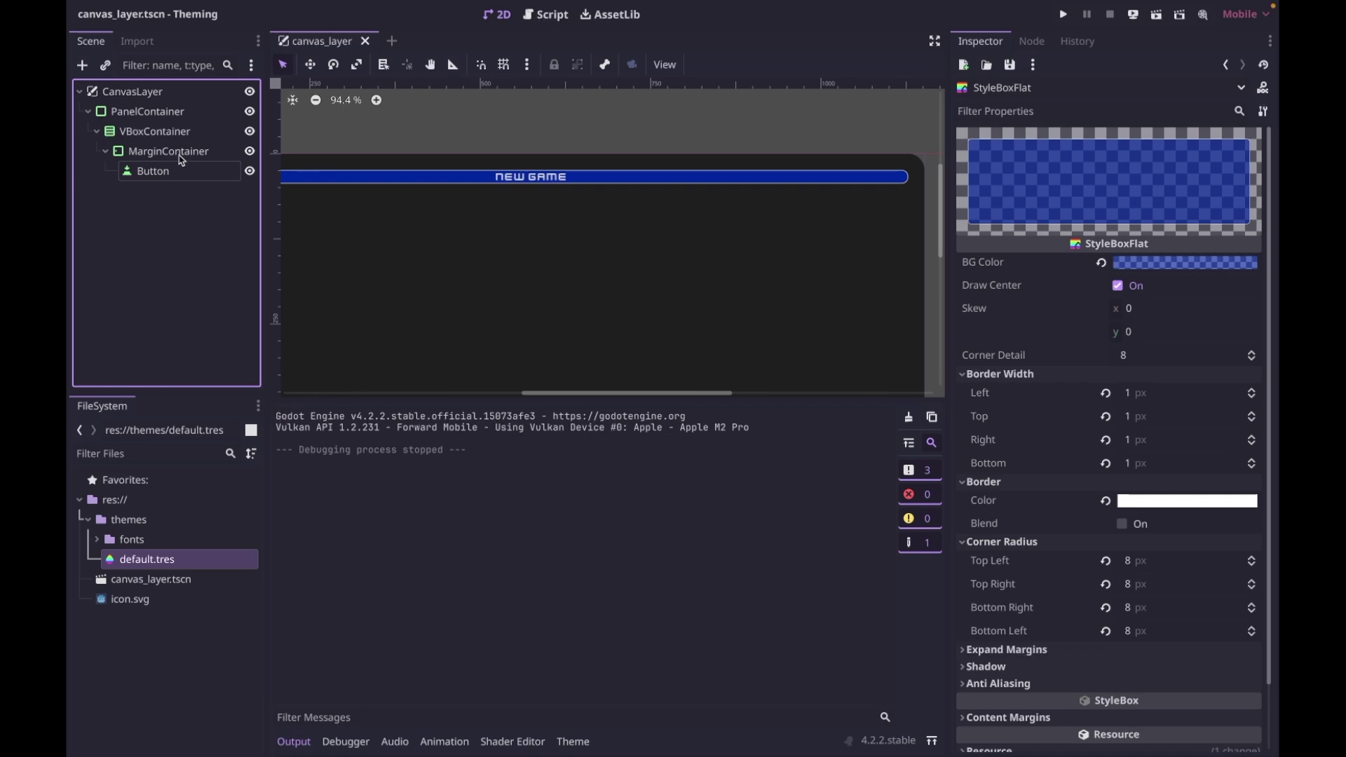
{"action": "left_click", "coordinate": [175, 155]}
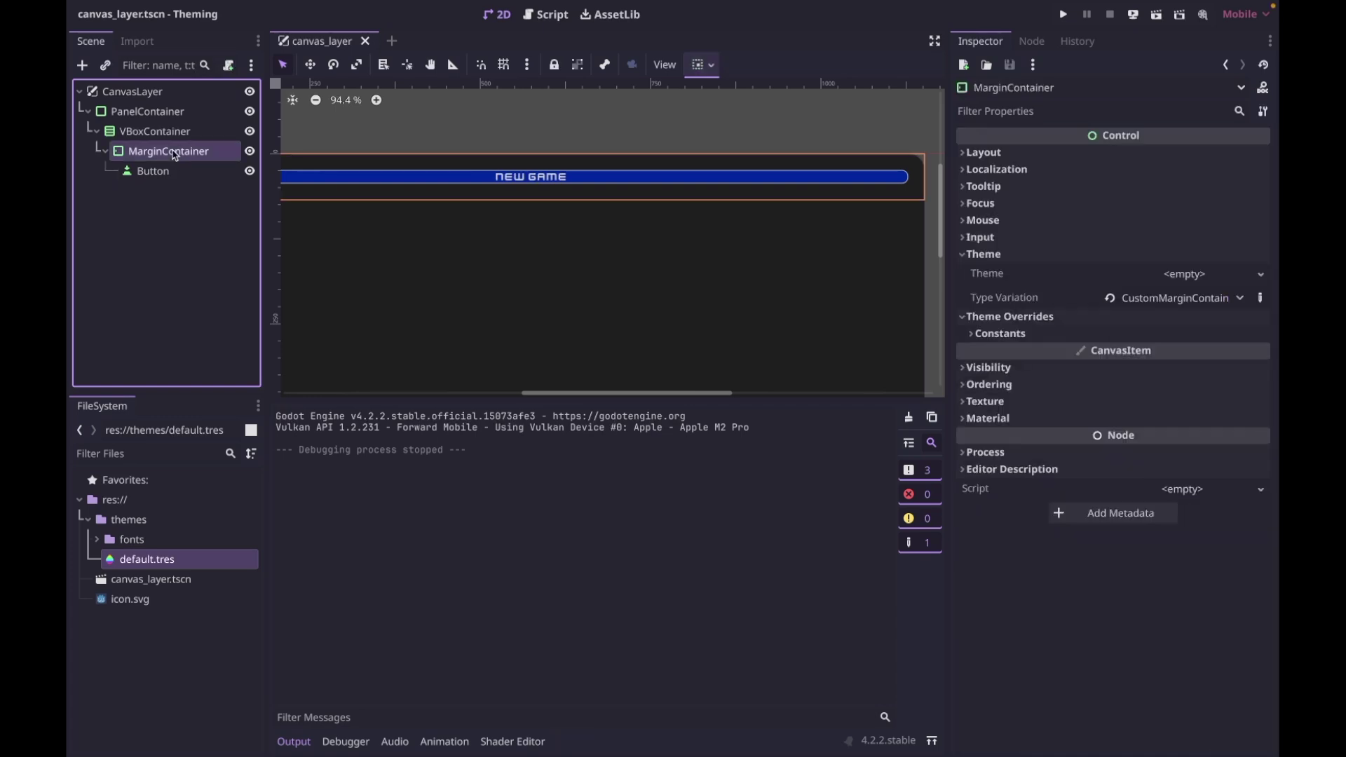
- Tick Vertical Expand under the MarginContainer's Container Sizing, then collapse it in the Scene tree
{"action": "left_click", "coordinate": [983, 153]}
{"action": "left_click", "coordinate": [1011, 335]}
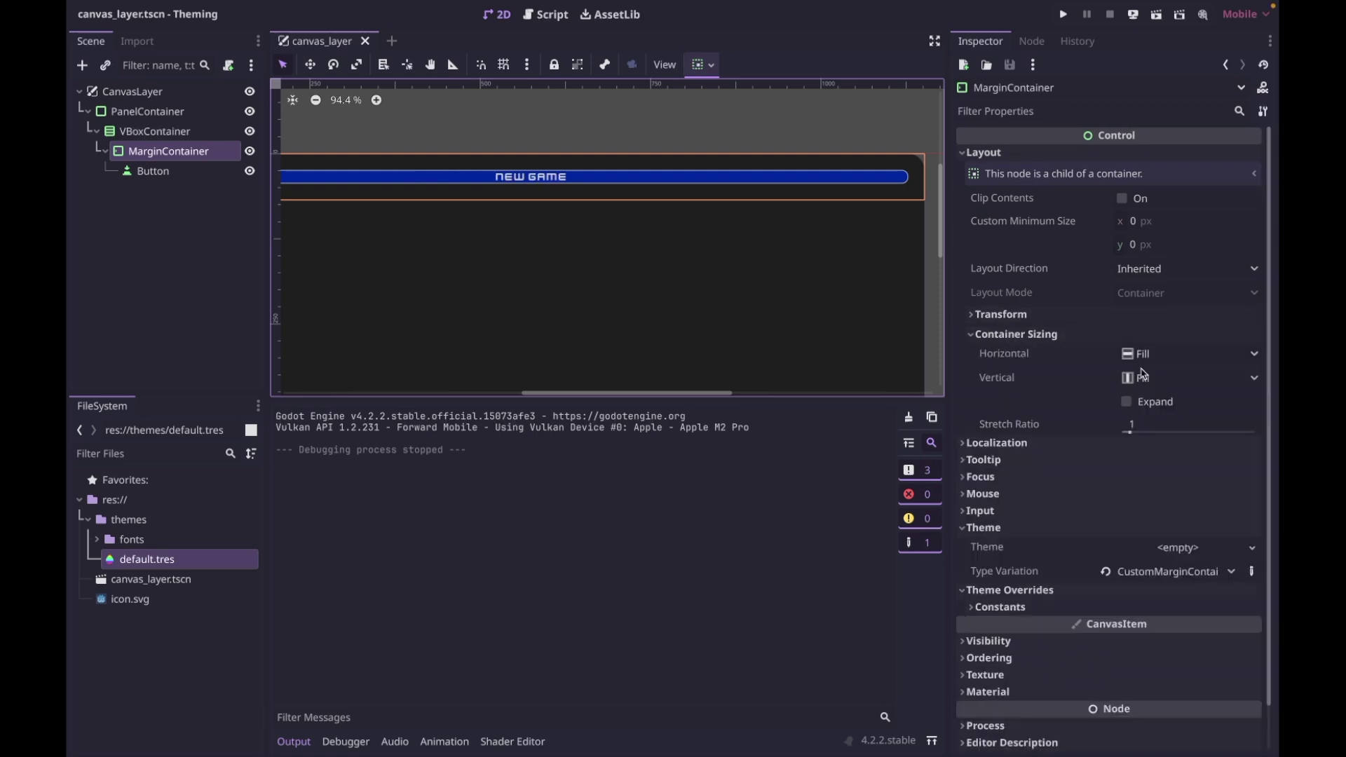
{"action": "left_click", "coordinate": [1143, 405]}
{"action": "scroll", "coordinate": [713, 334], "scroll_direction": "down", "scroll_amount": 3}
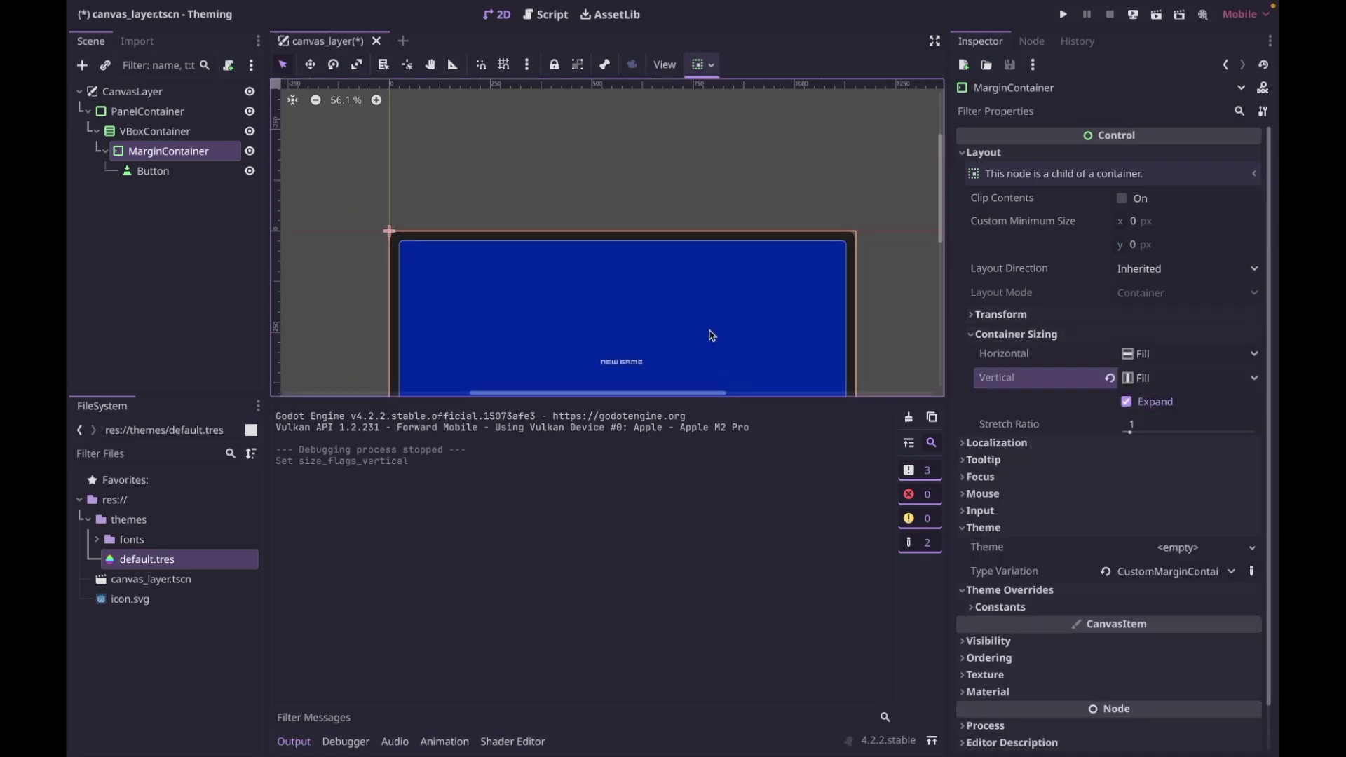
{"action": "scroll", "coordinate": [707, 211], "scroll_direction": "down", "scroll_amount": 2}
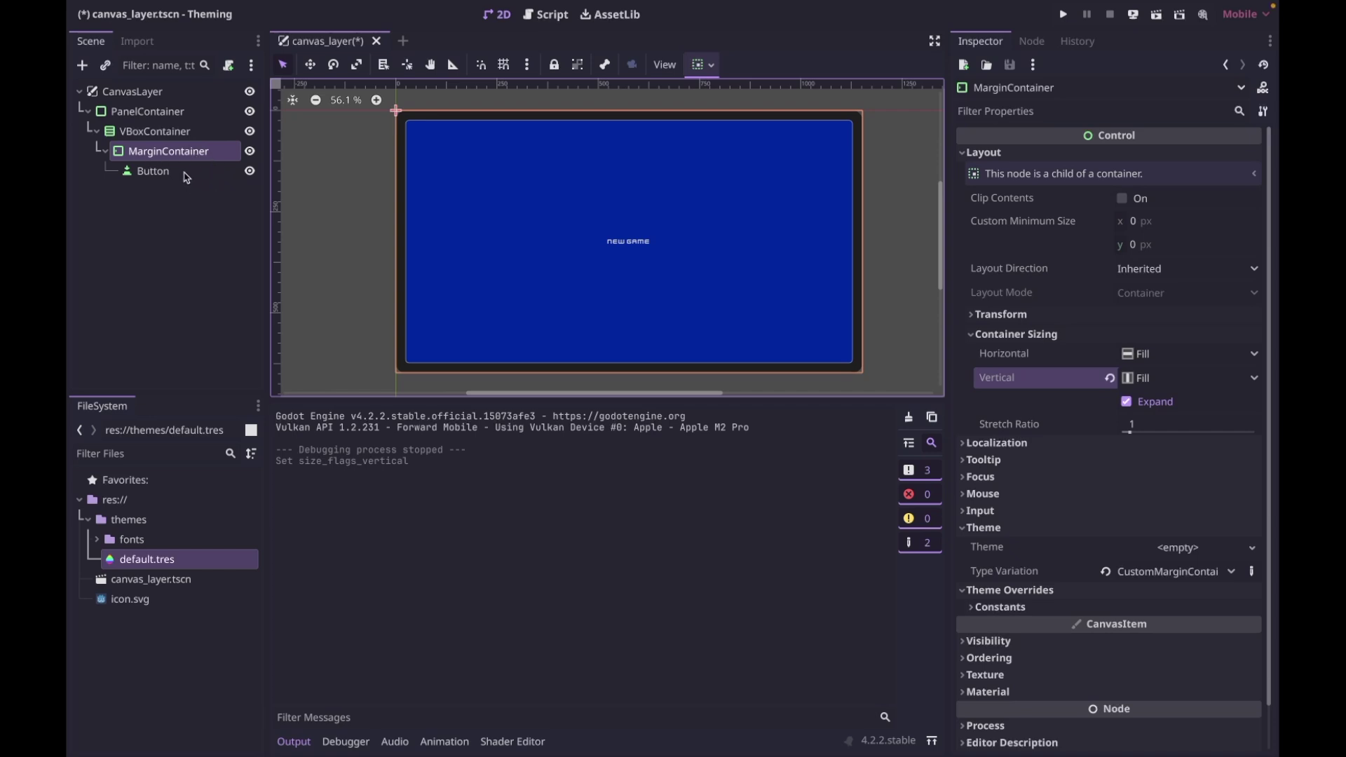
{"action": "left_click", "coordinate": [106, 152]}
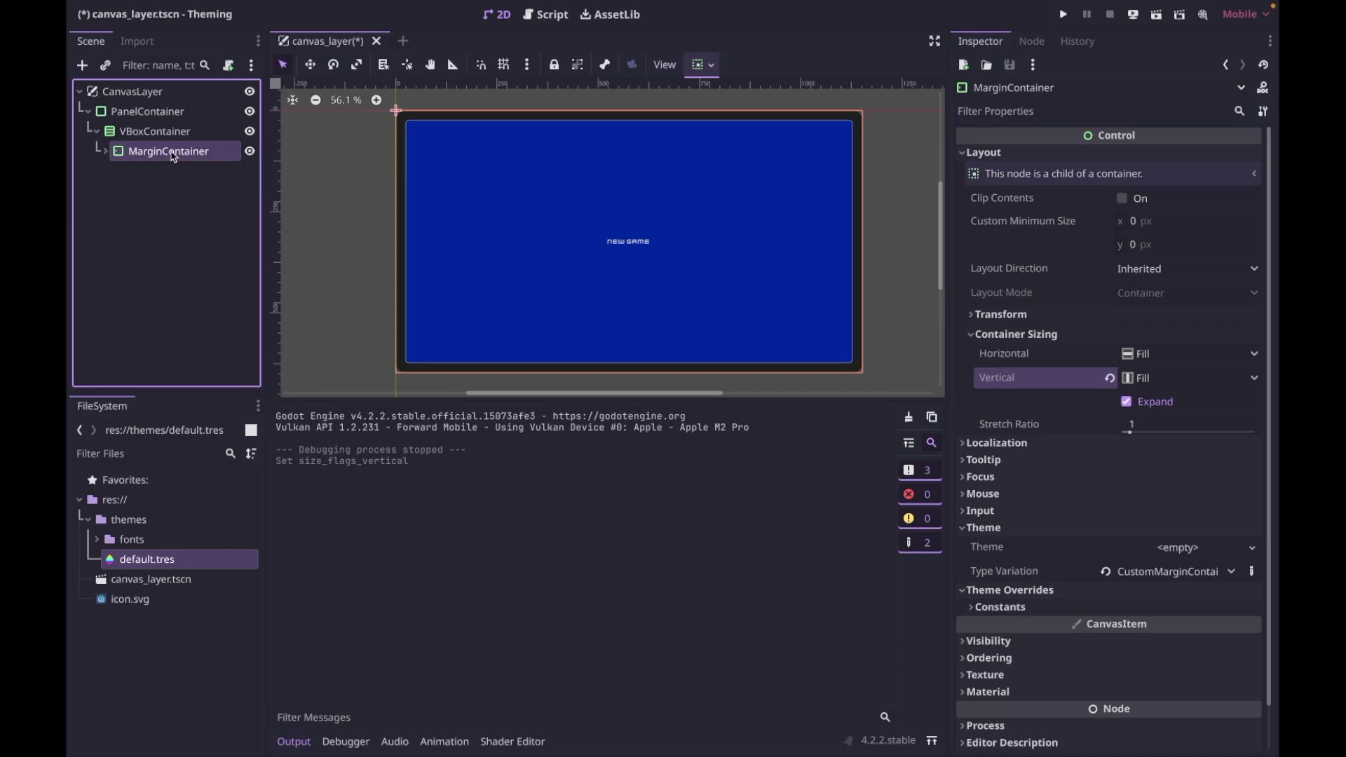
- Duplicate the button's MarginContainer three times and add a new MarginContainer named Spacing
{"action": "key", "text": "ctrl+d"}
{"action": "key", "text": "ctrl+d"}
{"action": "key", "text": "ctrl+d"}
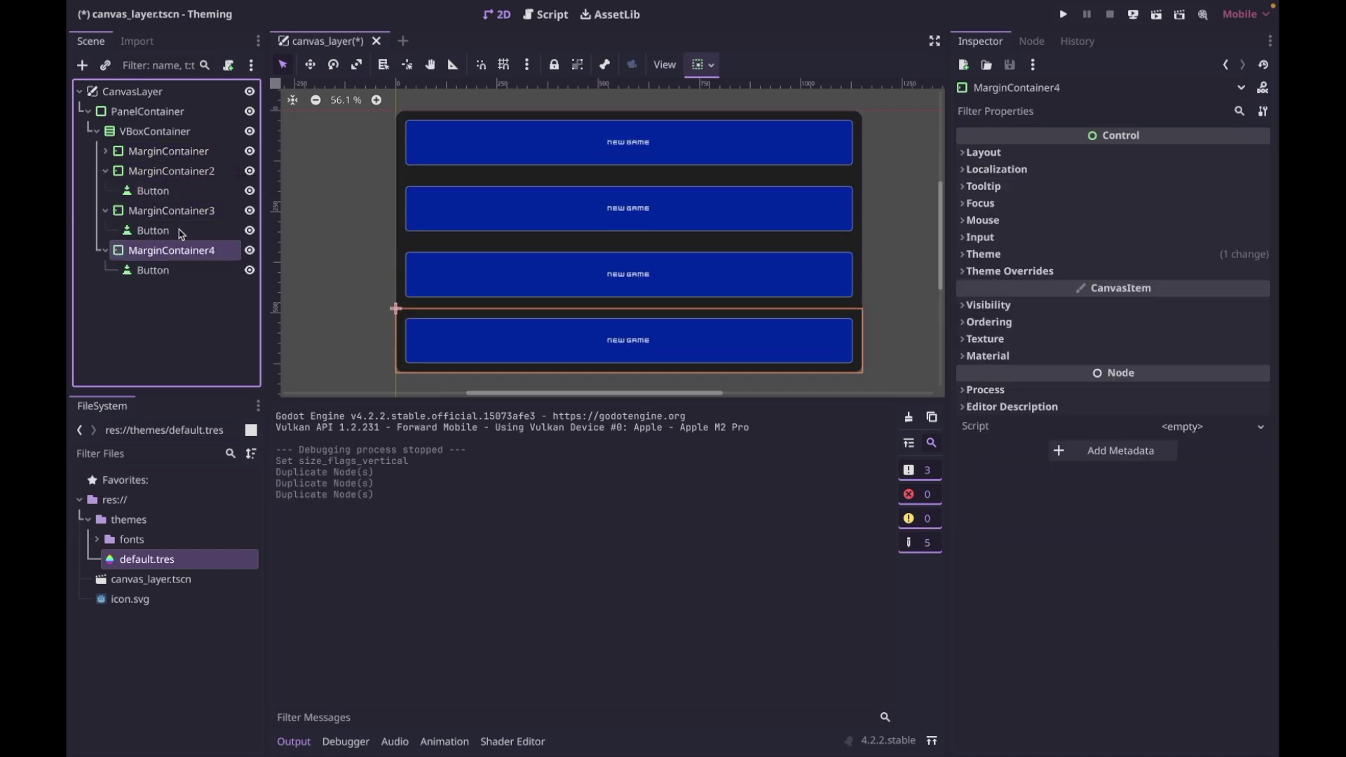
{"action": "left_click", "coordinate": [176, 310]}
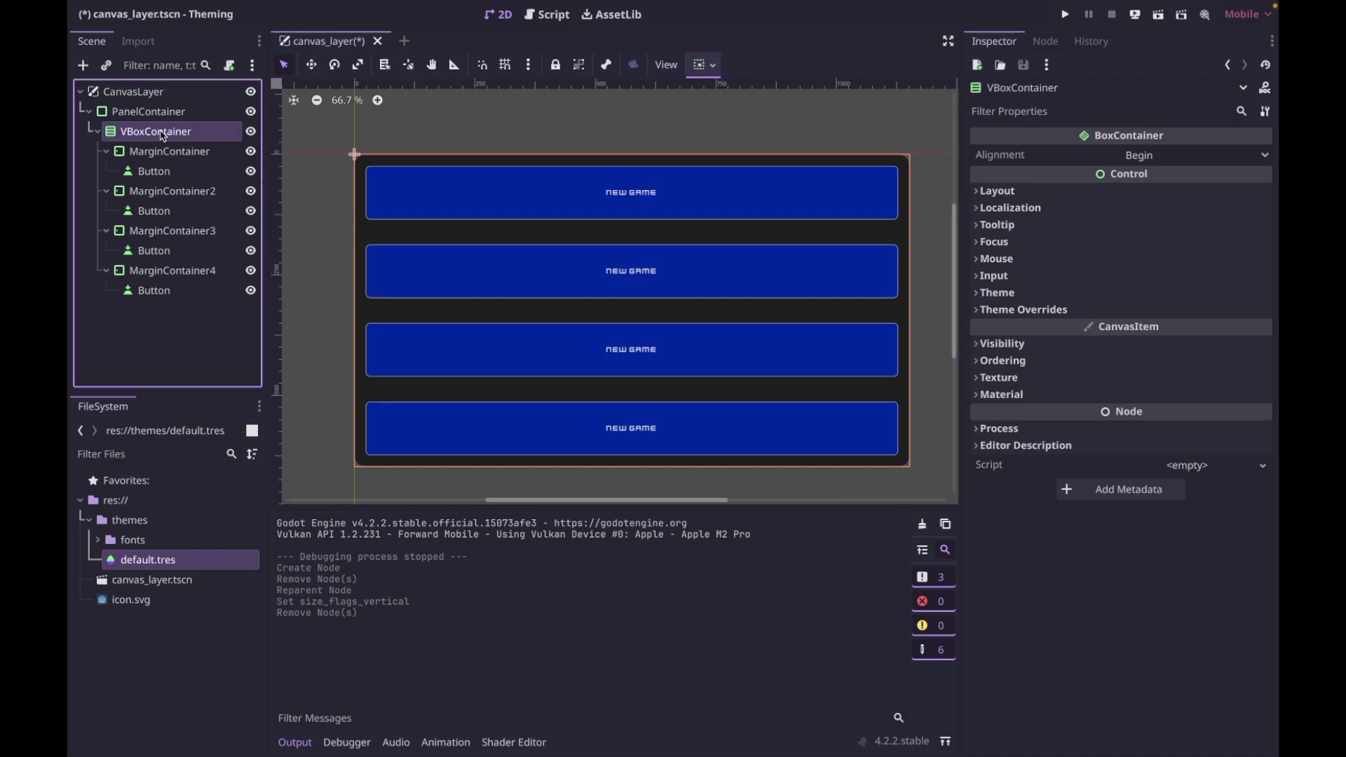
{"action": "key", "text": "super+a"}
{"action": "type", "text": "margin"}
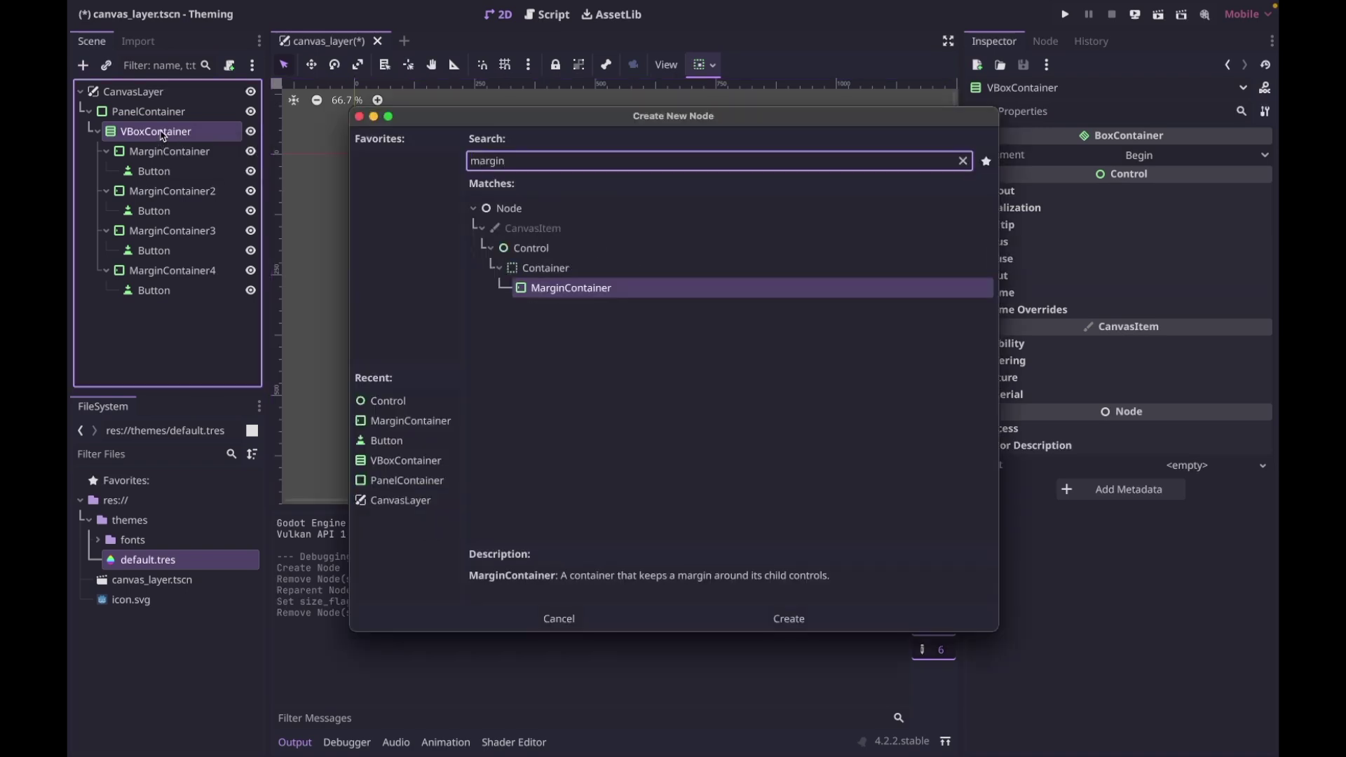
{"action": "left_click", "coordinate": [582, 295]}
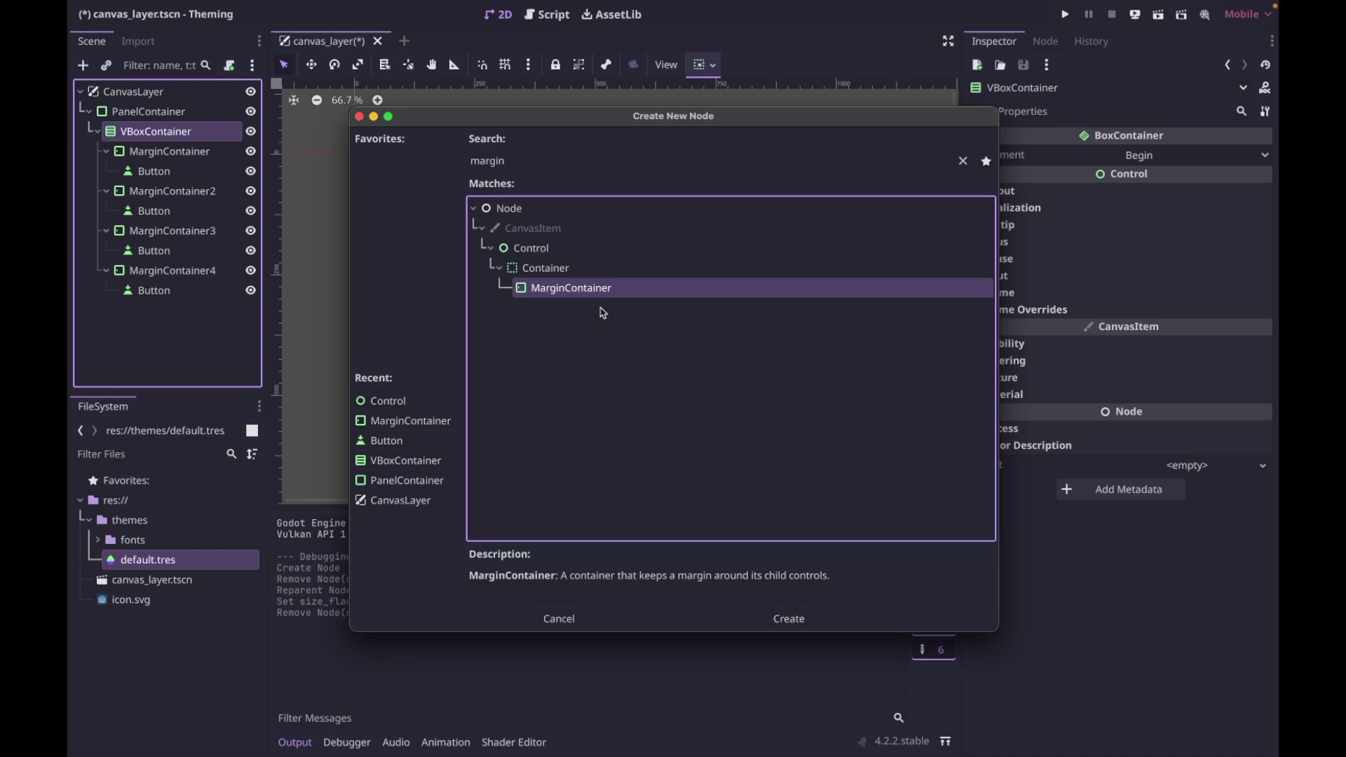
{"action": "left_click", "coordinate": [779, 617]}
{"action": "double_click", "coordinate": [170, 311]}
{"action": "type", "text": "Spacin"}
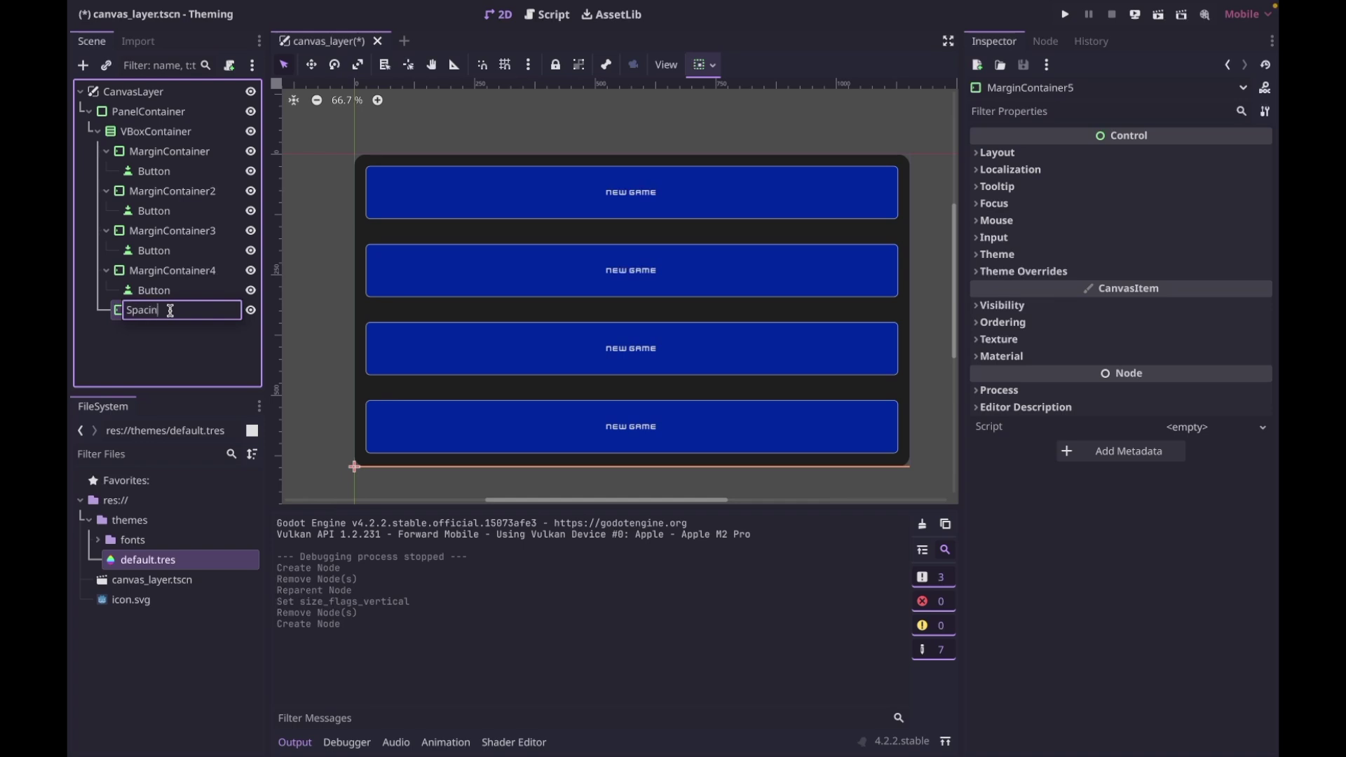
{"action": "type", "text": "g"}
{"action": "key", "text": "Return"}
- Place Spacing between the third and fourth buttons with type variation CustomMarginContainer
{"action": "left_click_drag", "start_coordinate": [150, 315], "coordinate": [138, 269]}
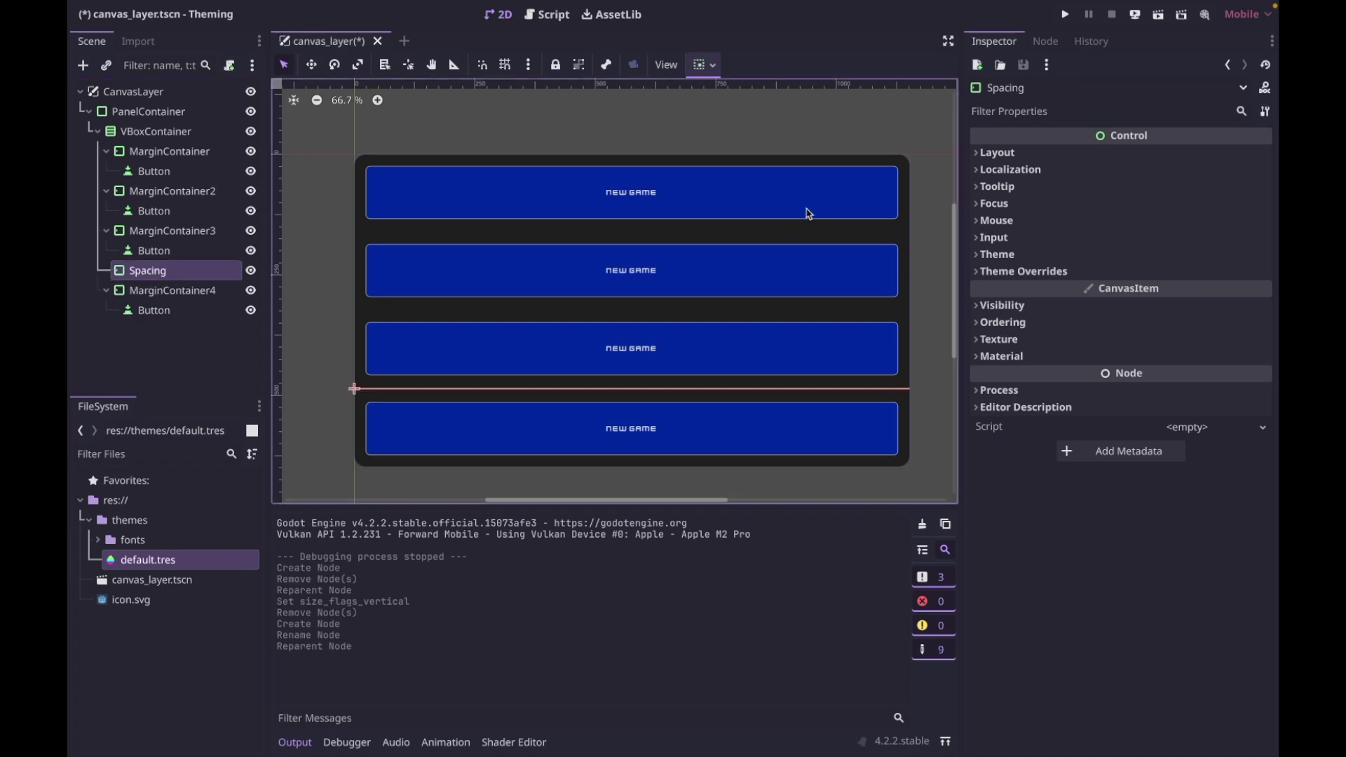
{"action": "left_click", "coordinate": [1001, 255]}
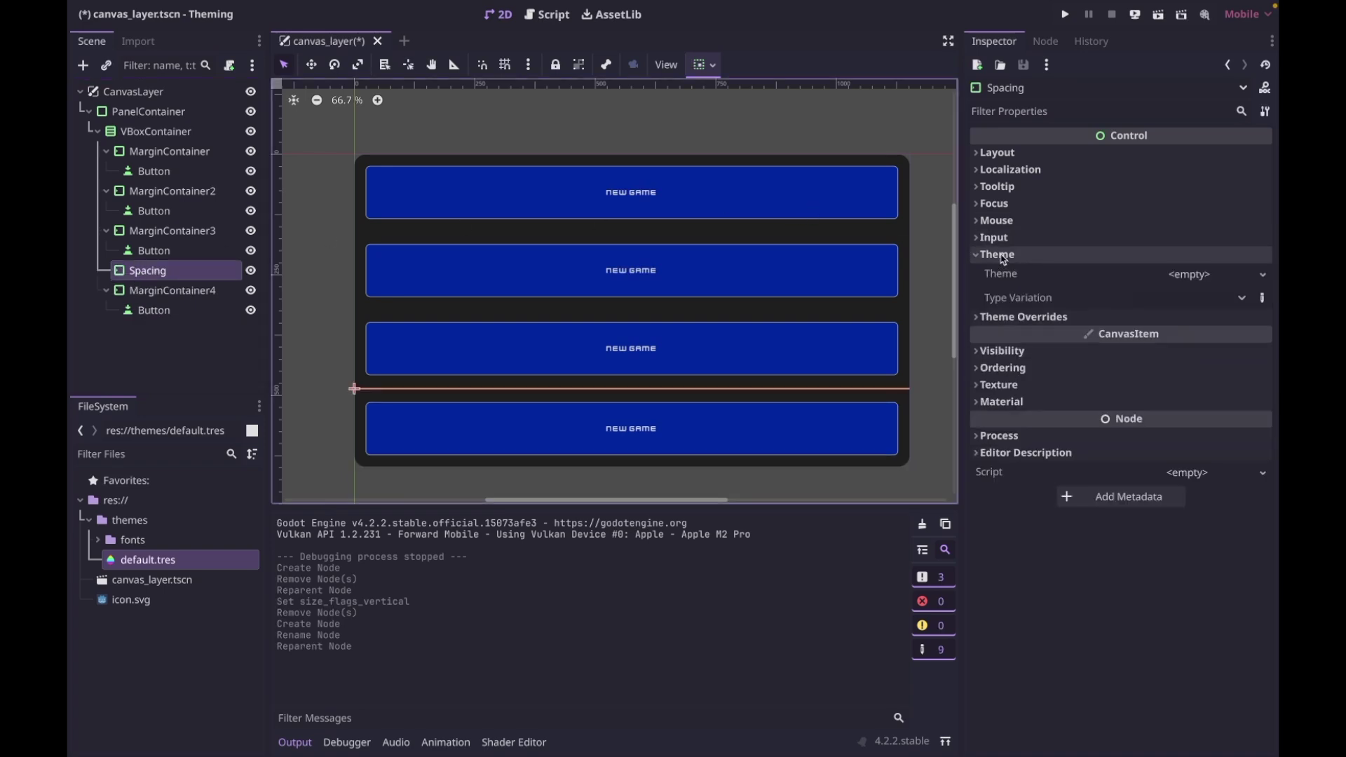
{"action": "left_click", "coordinate": [1137, 299]}
{"action": "left_click", "coordinate": [1184, 343]}
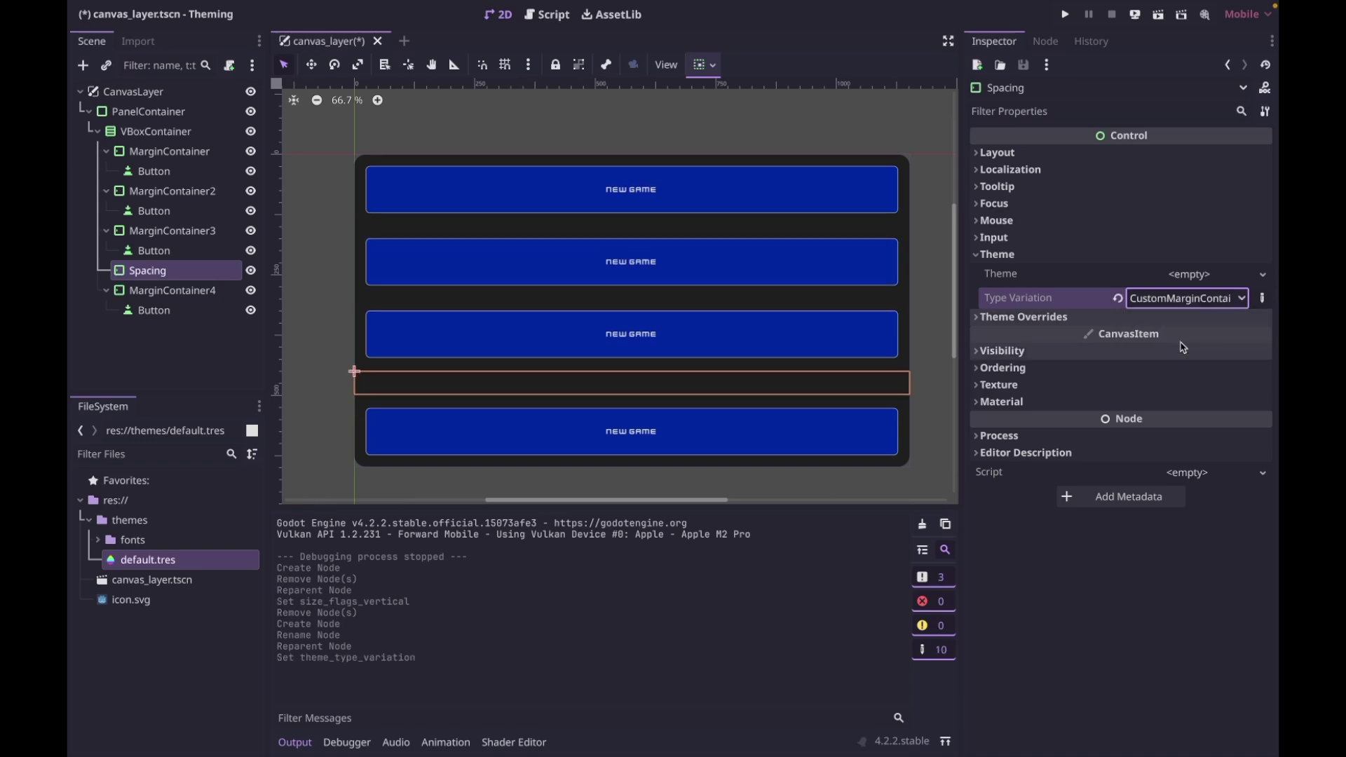
{"action": "left_click", "coordinate": [174, 369]}
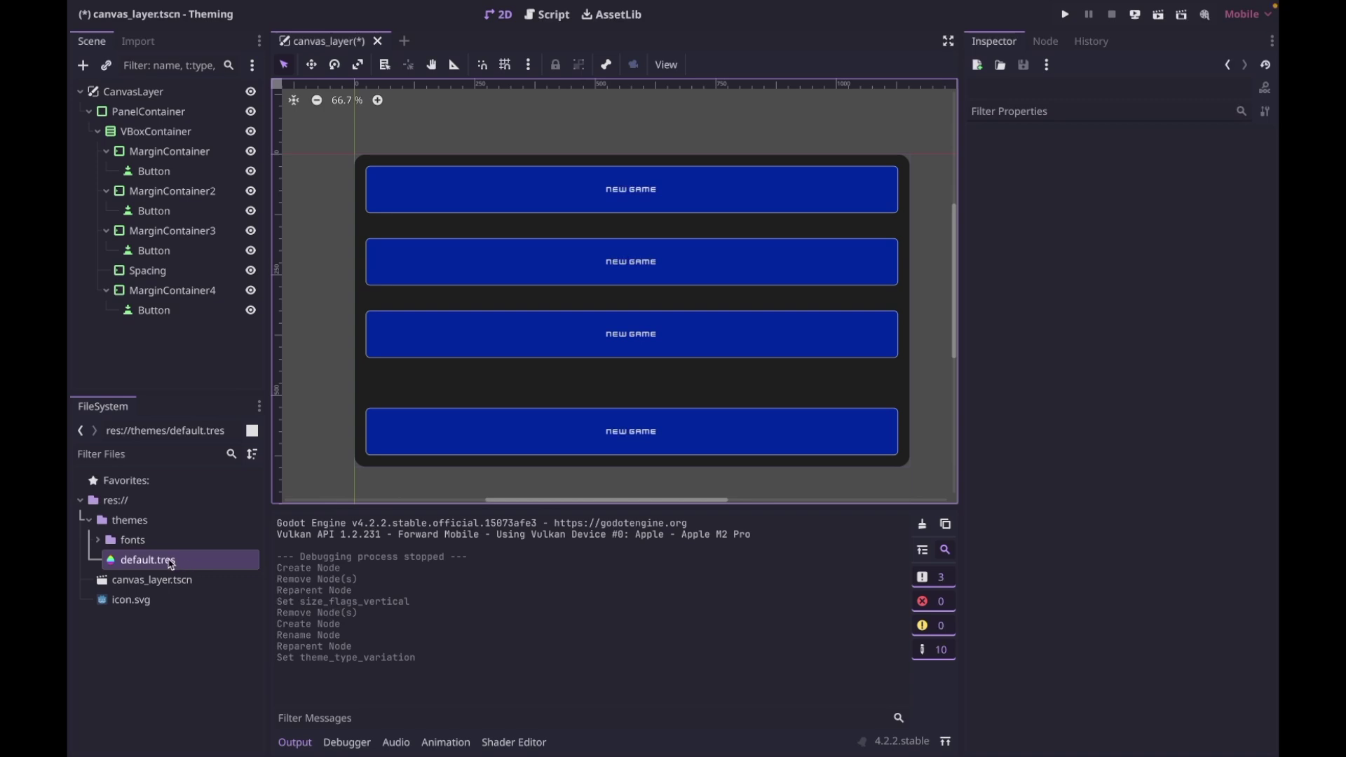
- Override CustomButton's font_size to 32 in default.tres, then select the last Button node
{"action": "double_click", "coordinate": [172, 564]}
{"action": "left_click", "coordinate": [828, 598]}
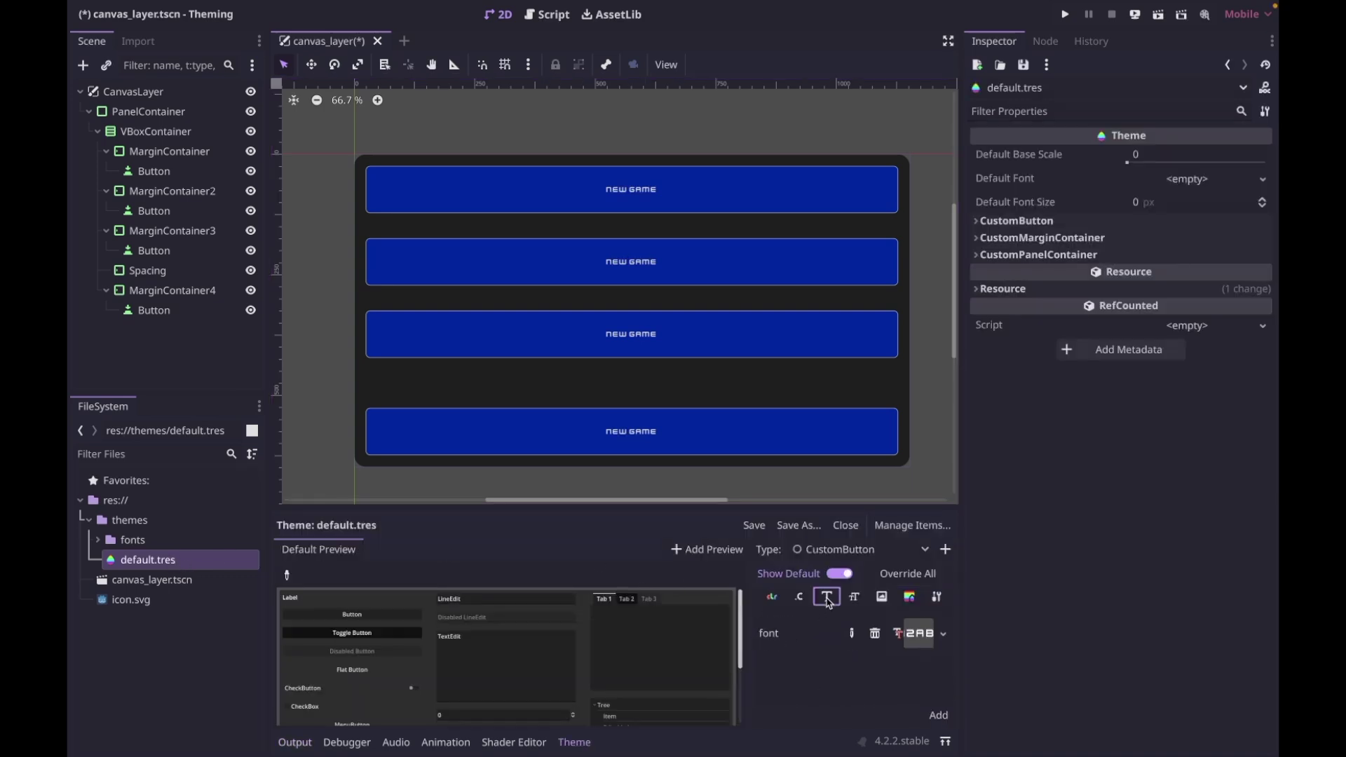
{"action": "left_click", "coordinate": [855, 597]}
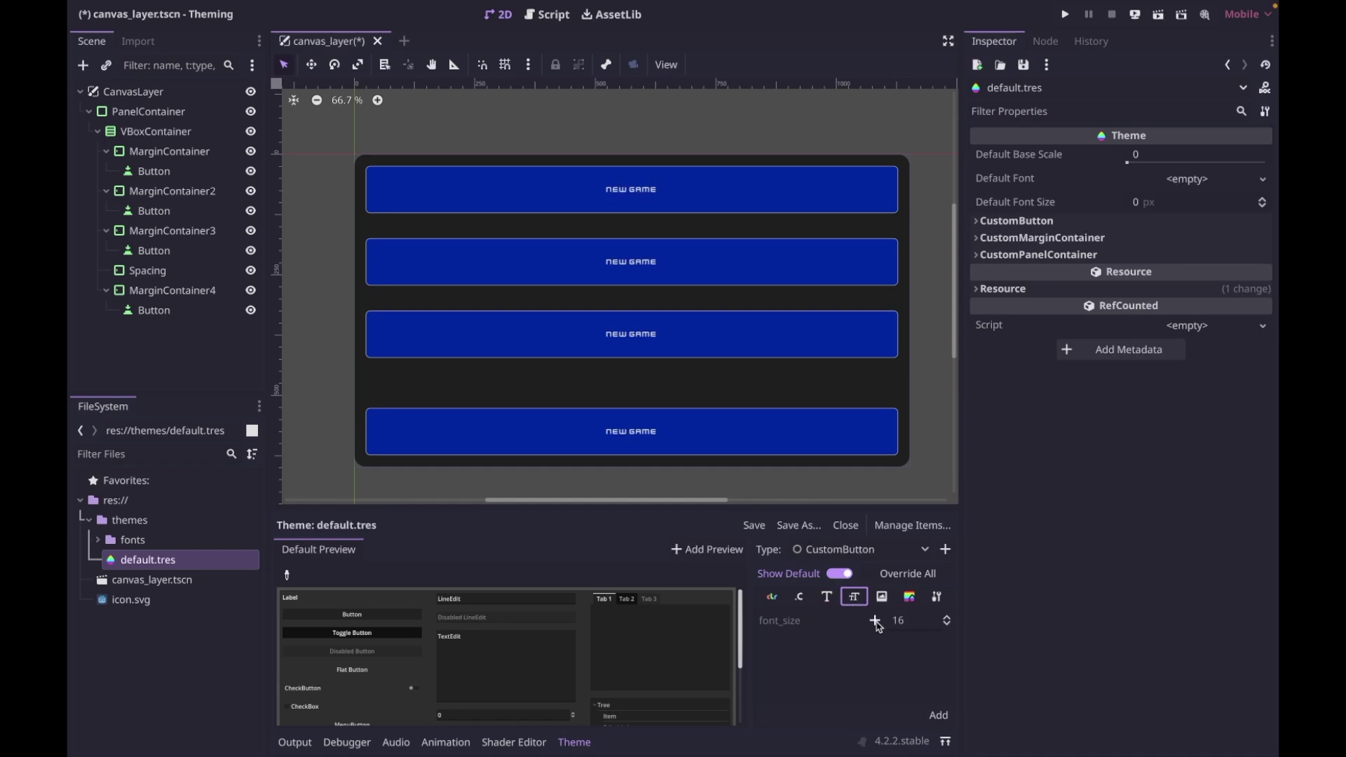
{"action": "left_click", "coordinate": [876, 622]}
{"action": "left_click", "coordinate": [920, 621]}
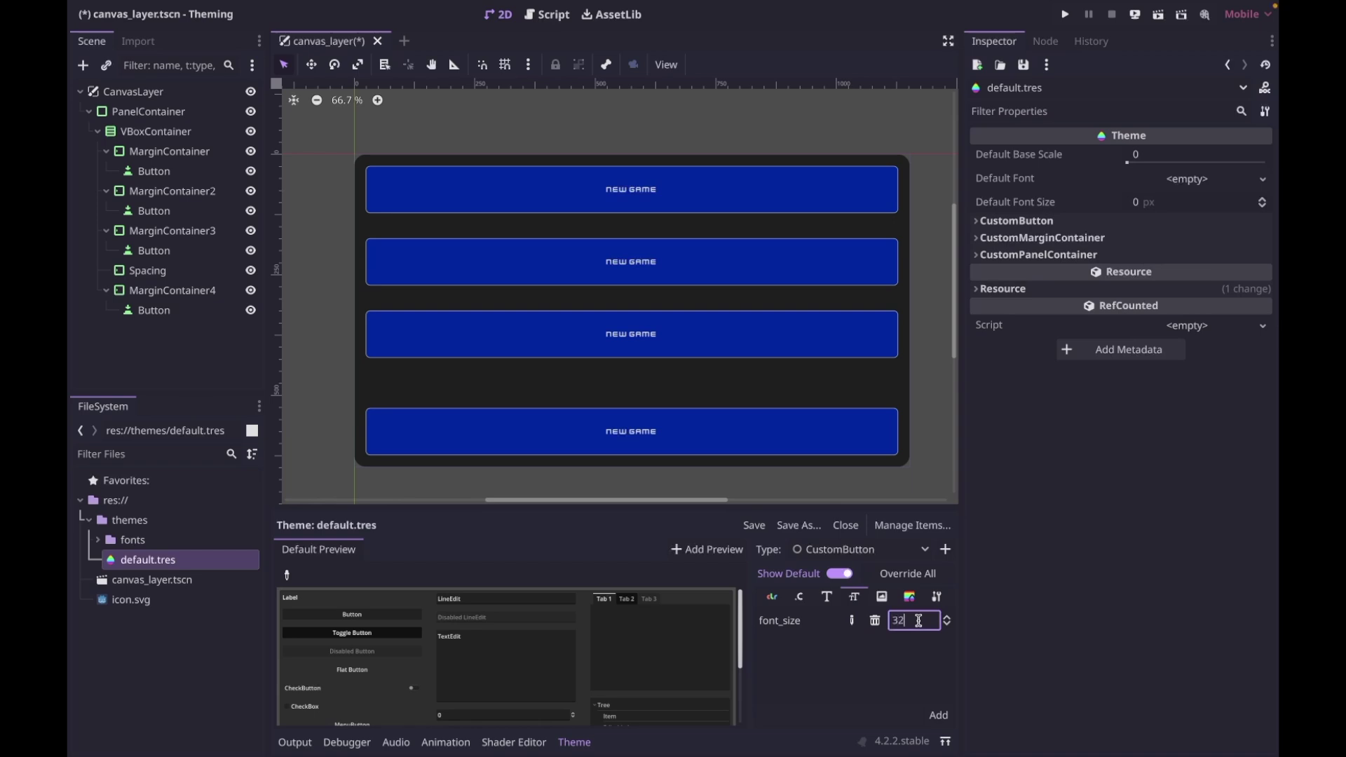
{"action": "type", "text": "32"}
{"action": "key", "text": "Tab"}
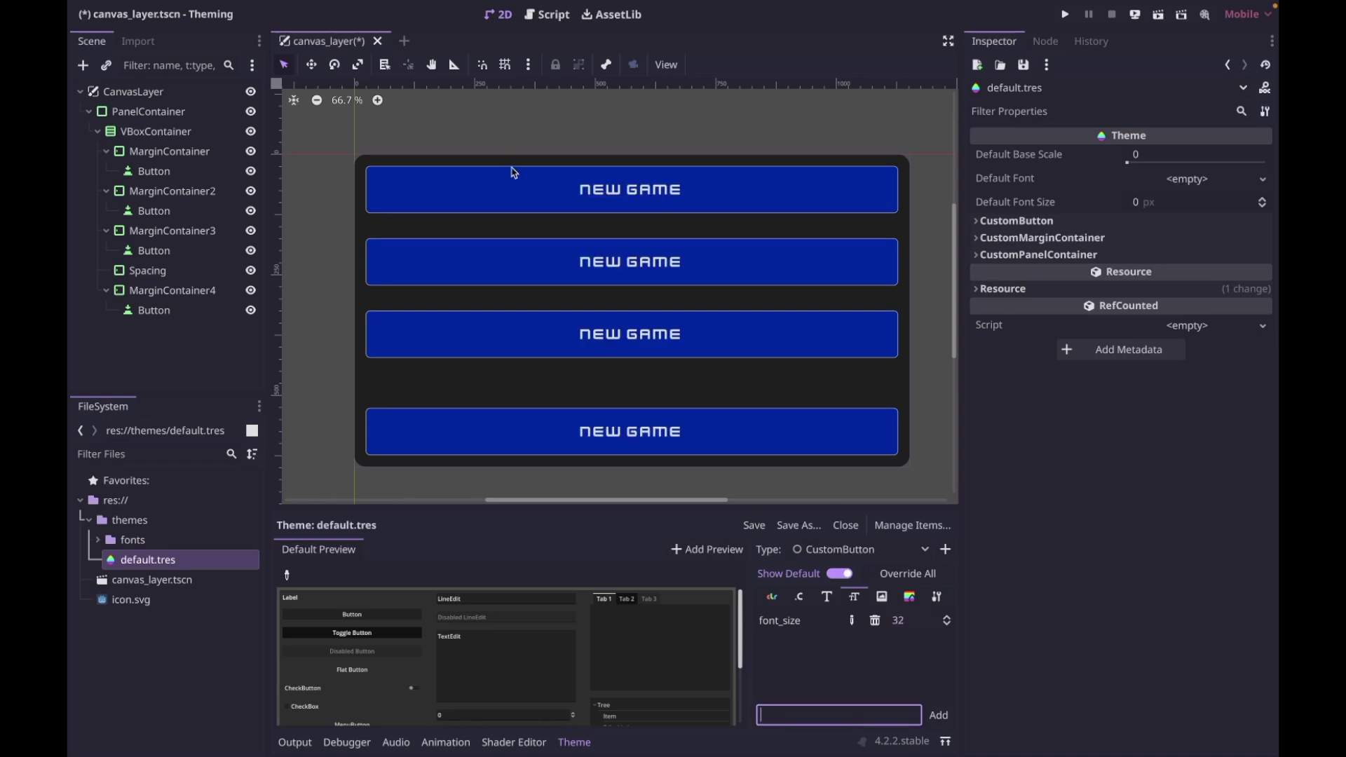
{"action": "left_click", "coordinate": [600, 270]}
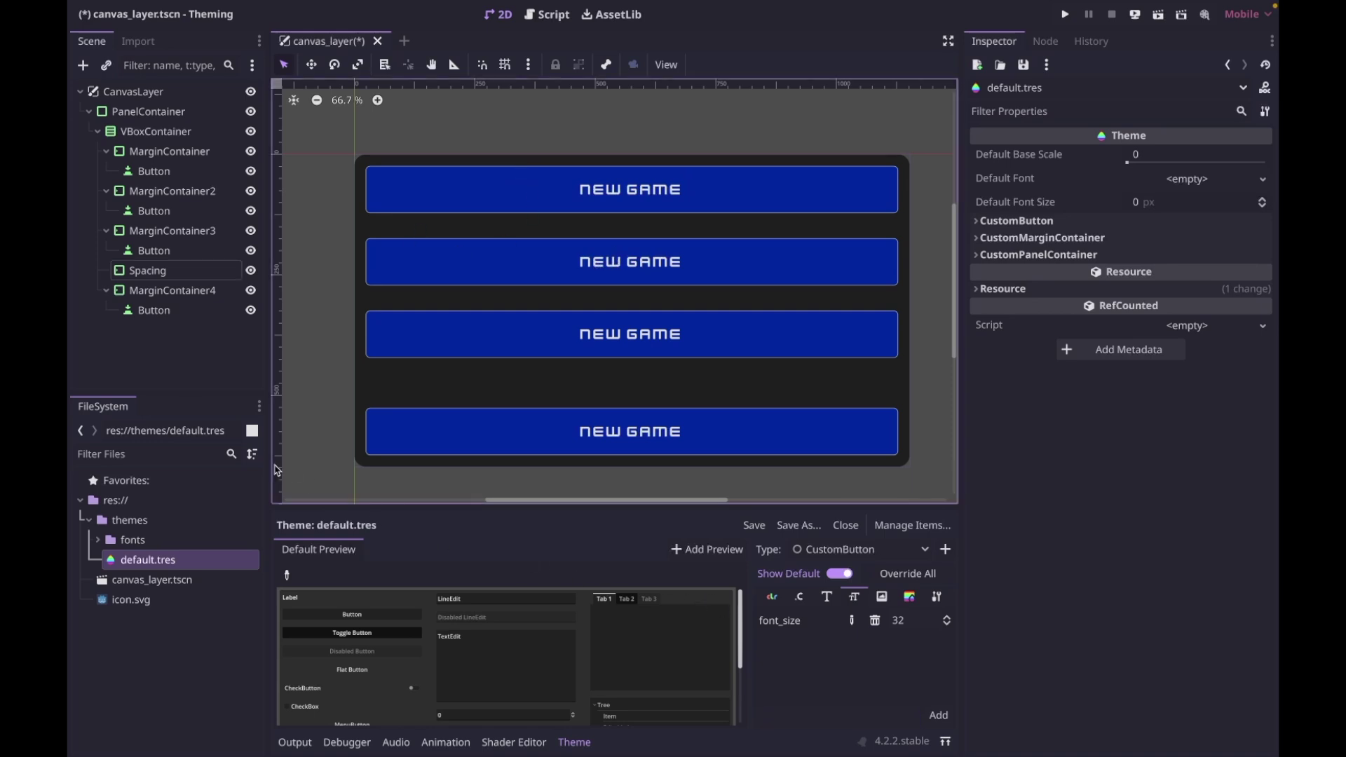
{"action": "left_click", "coordinate": [159, 316]}
{"action": "scroll", "coordinate": [1053, 450], "scroll_direction": "down", "scroll_amount": 3}
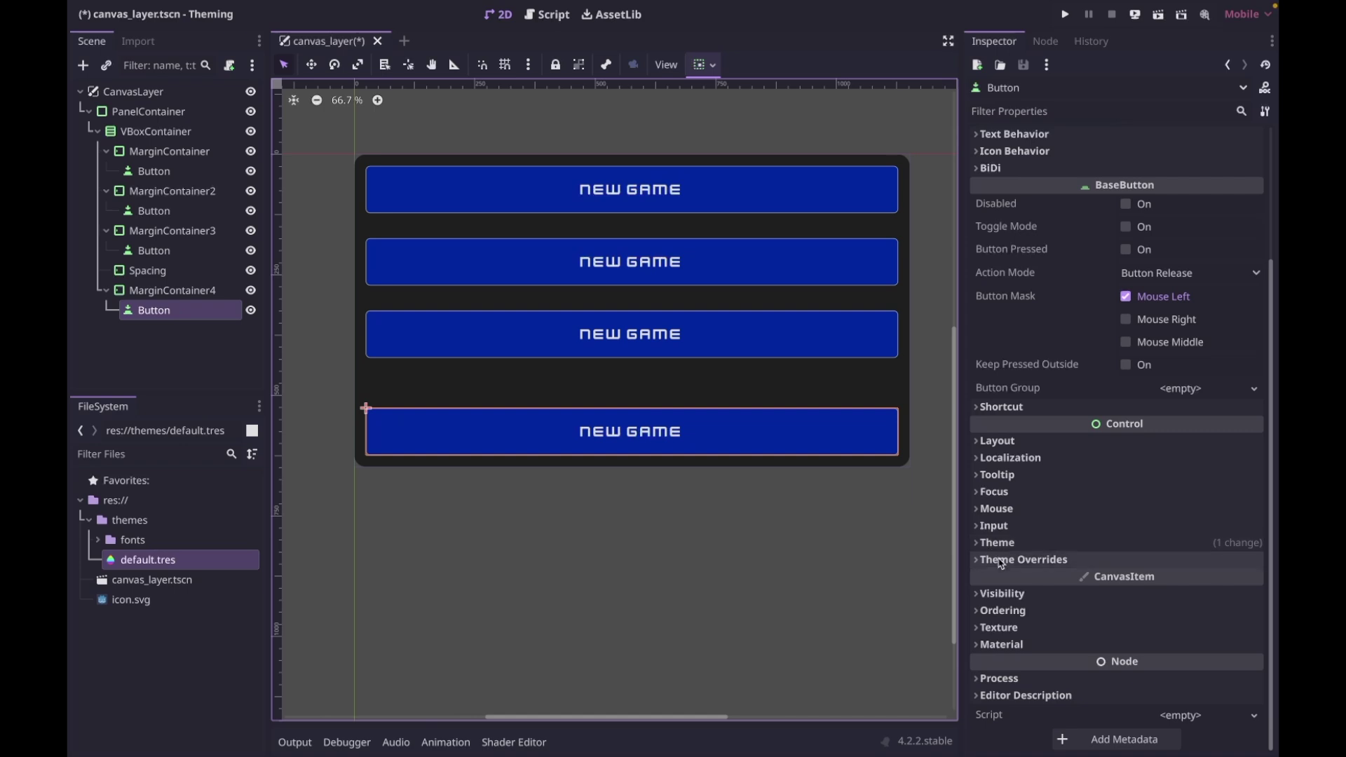
- Give the bottom button a new StyleBoxFlat as its Hover style override
{"action": "left_click", "coordinate": [999, 559]}
{"action": "scroll", "coordinate": [1001, 561], "scroll_direction": "down", "scroll_amount": 3}
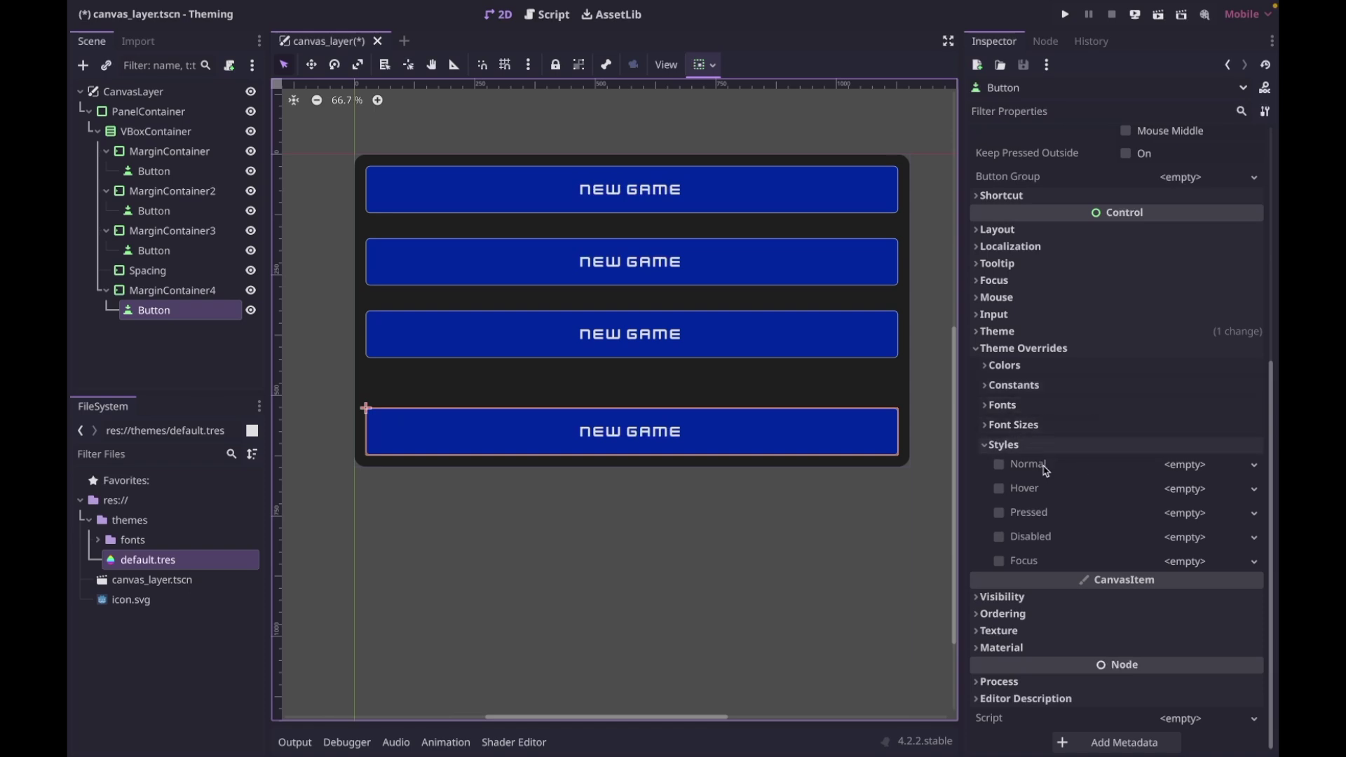
{"action": "left_click", "coordinate": [1027, 495]}
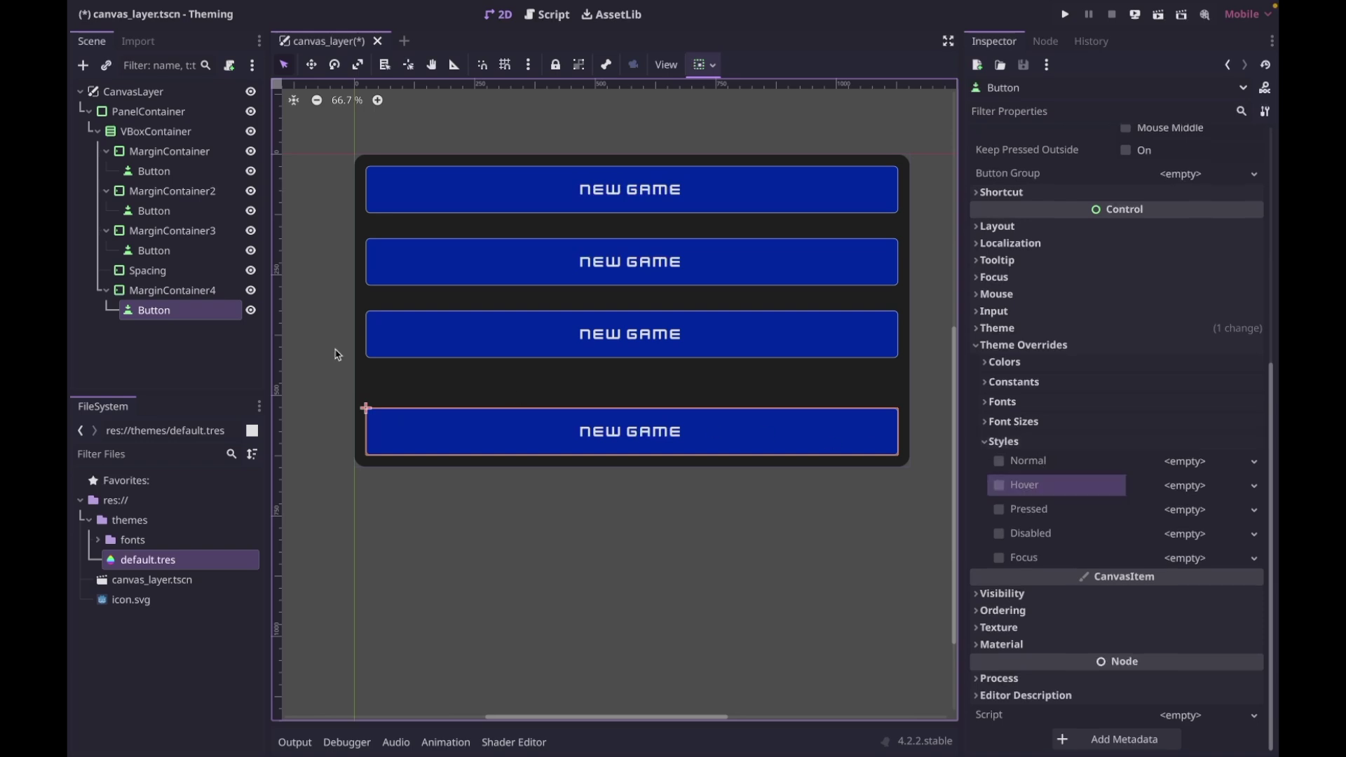
{"action": "left_click", "coordinate": [1196, 488]}
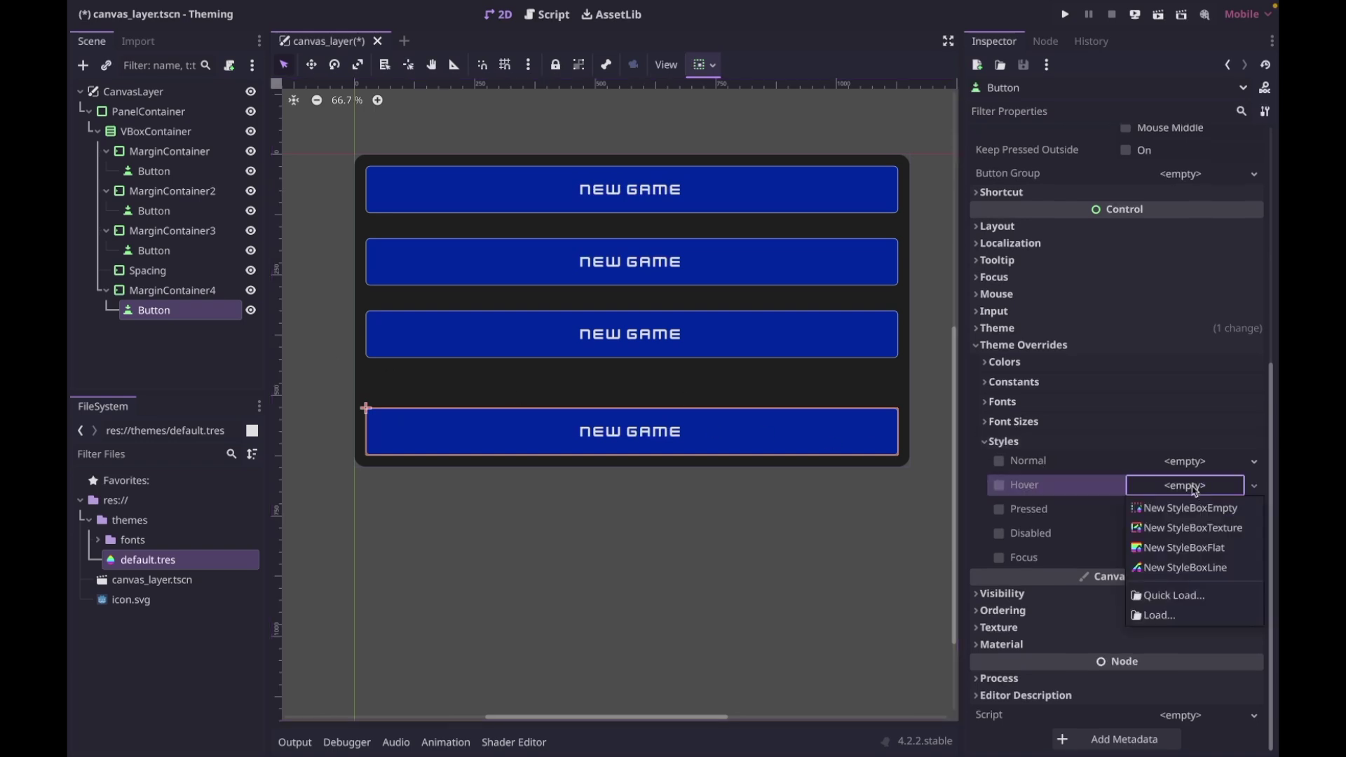
{"action": "left_click", "coordinate": [1173, 549]}
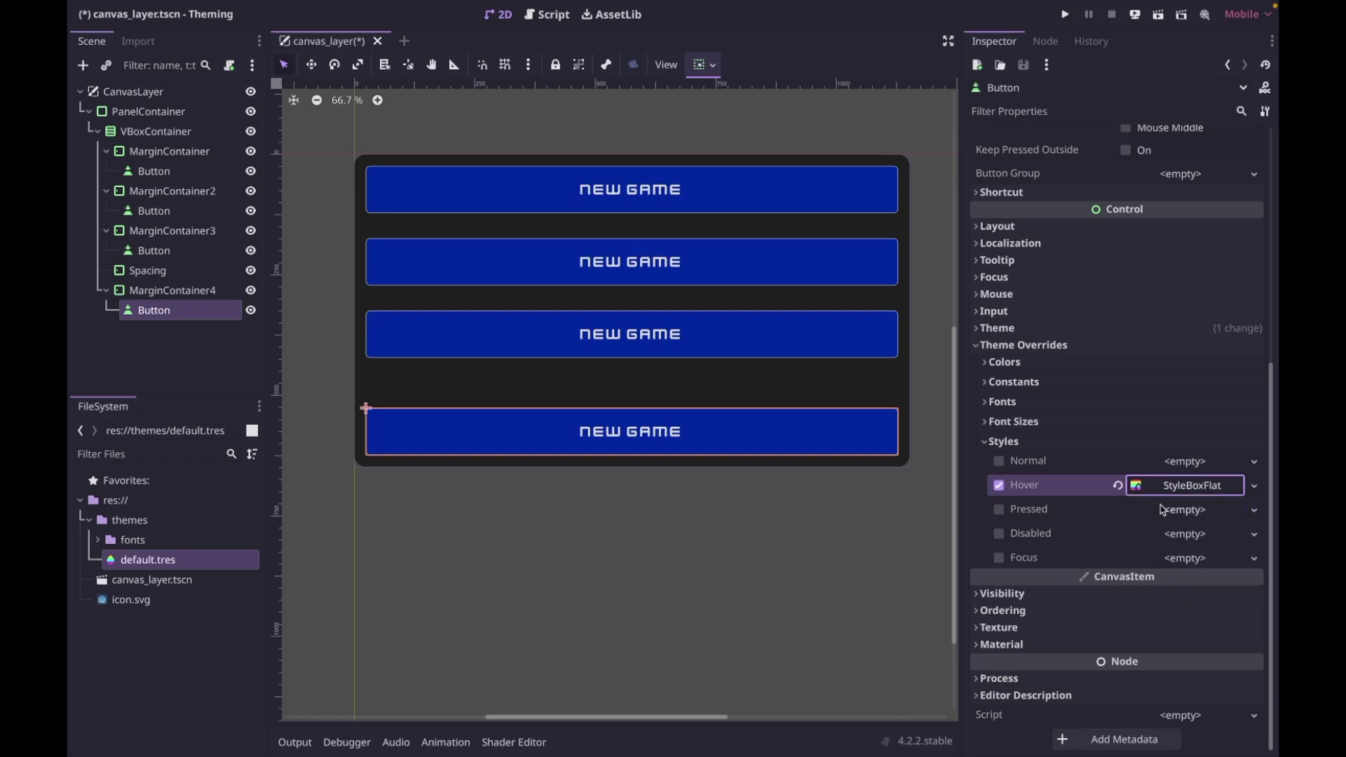
{"action": "left_click", "coordinate": [1178, 489]}
{"action": "scroll", "coordinate": [1189, 600], "scroll_direction": "down", "scroll_amount": 5}
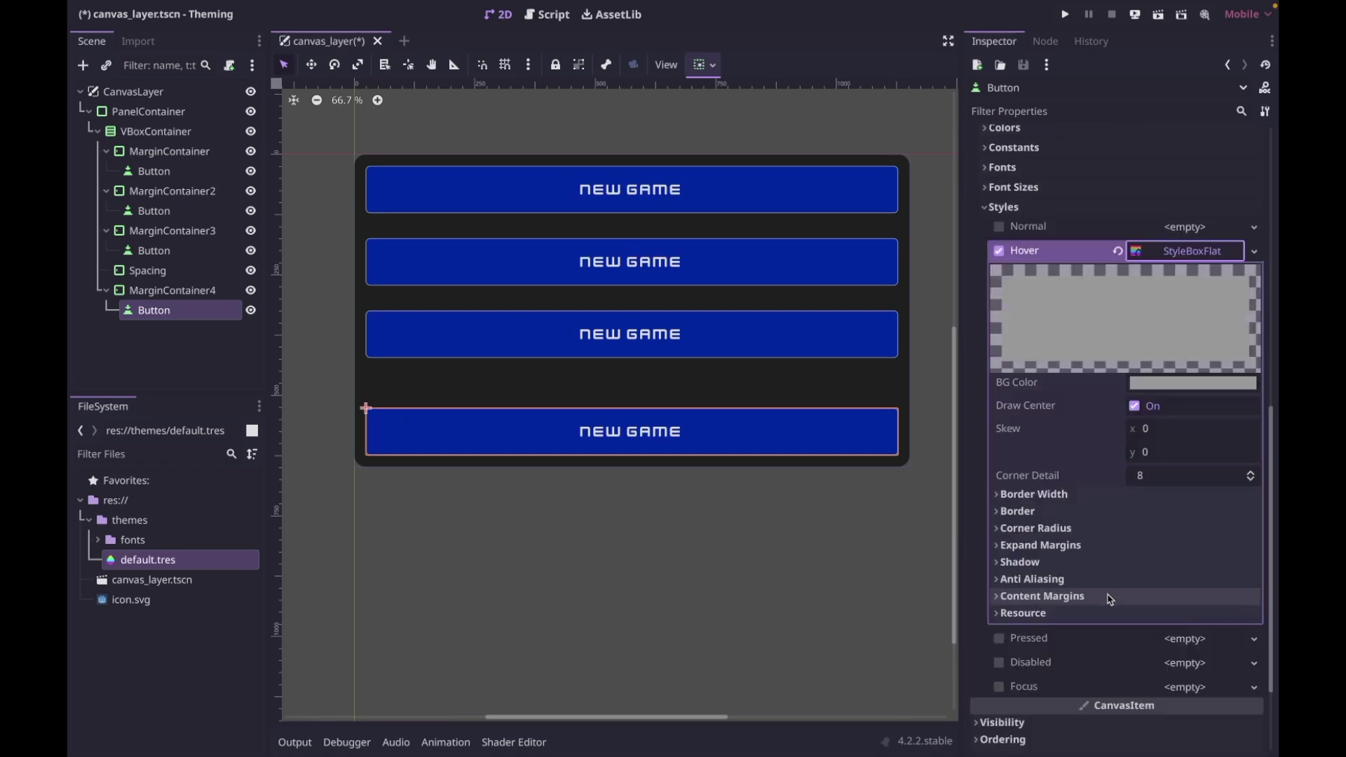
- Set the hover stylebox's background colour to red and save
{"action": "left_click", "coordinate": [1194, 315]}
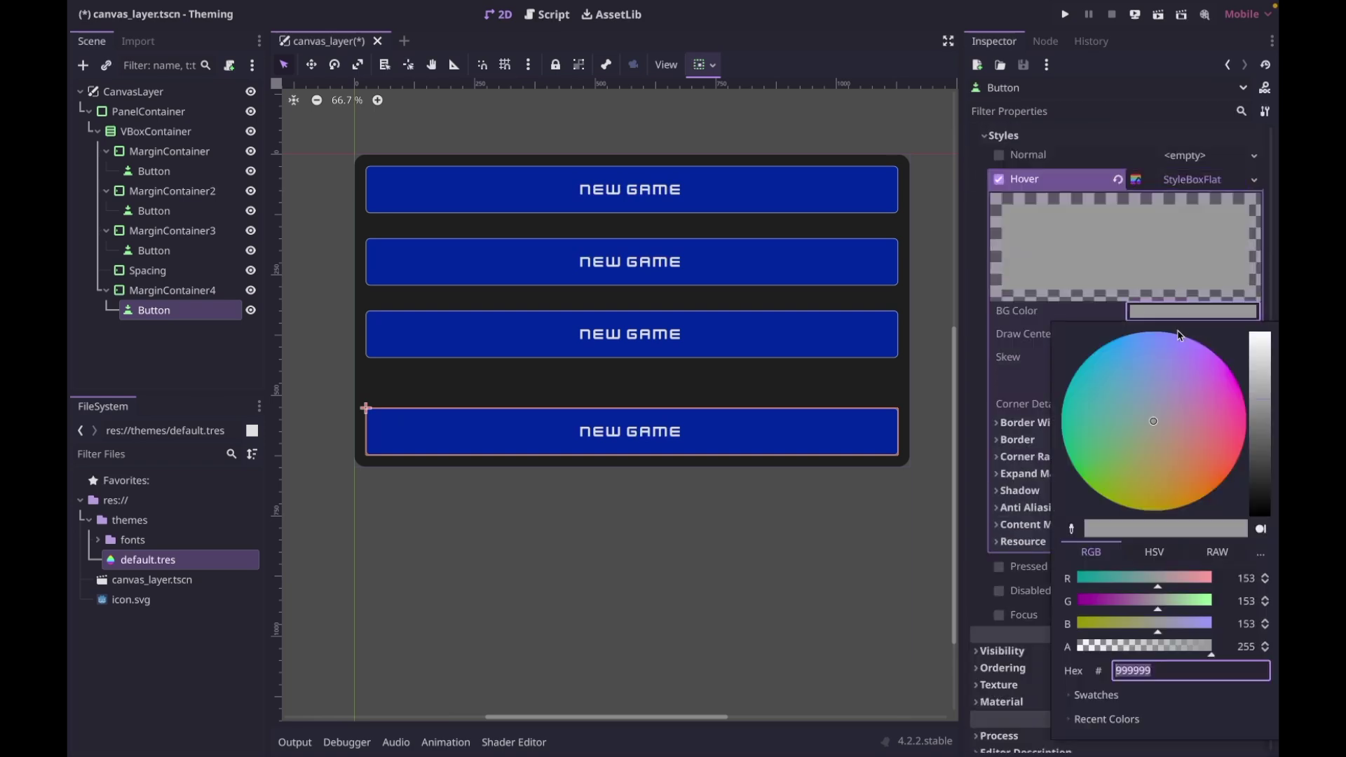
{"action": "mouse_move", "coordinate": [1177, 424]}
{"action": "left_mouse_down"}
{"action": "mouse_move", "coordinate": [1262, 413]}
{"action": "mouse_move", "coordinate": [1252, 458]}
{"action": "left_mouse_up"}
{"action": "left_click", "coordinate": [1099, 624]}
{"action": "left_click", "coordinate": [1099, 603]}
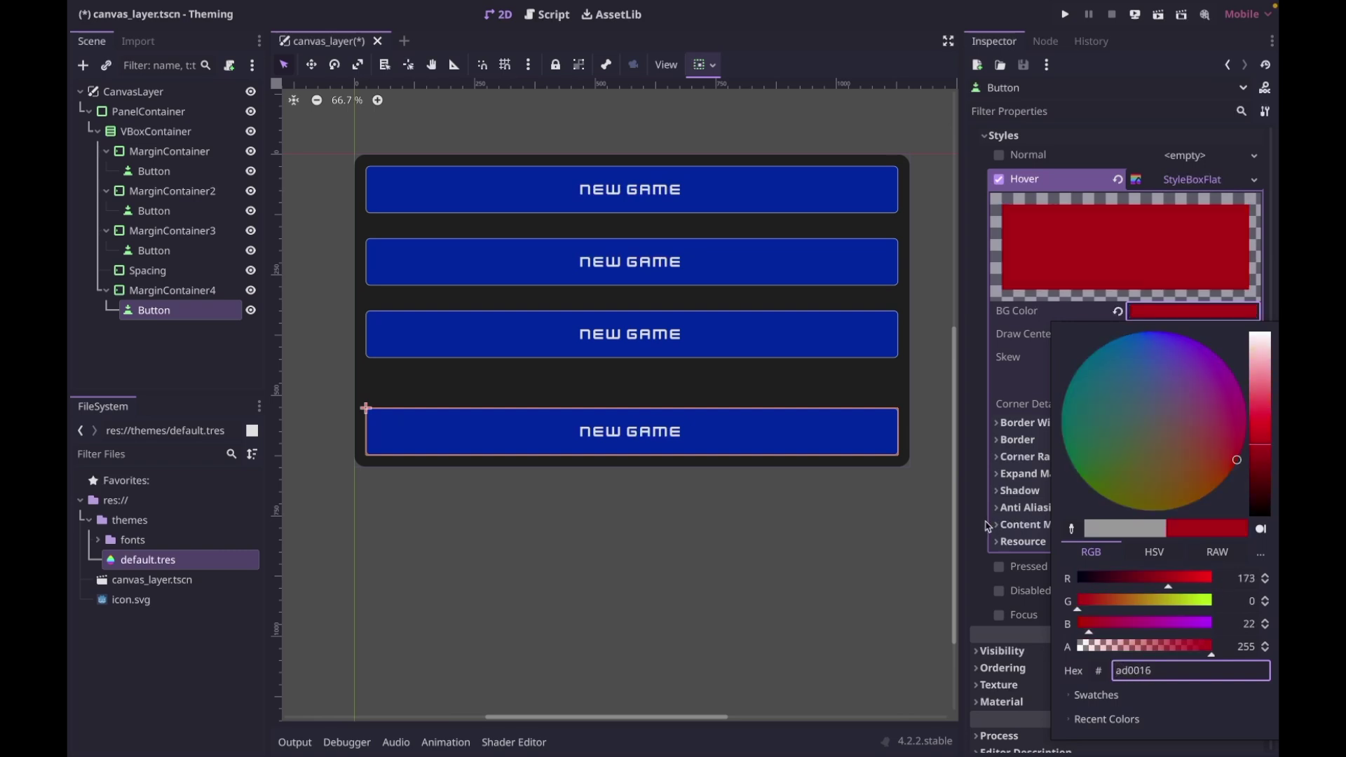
{"action": "left_click", "coordinate": [1039, 454]}
{"action": "key", "text": "super+s"}
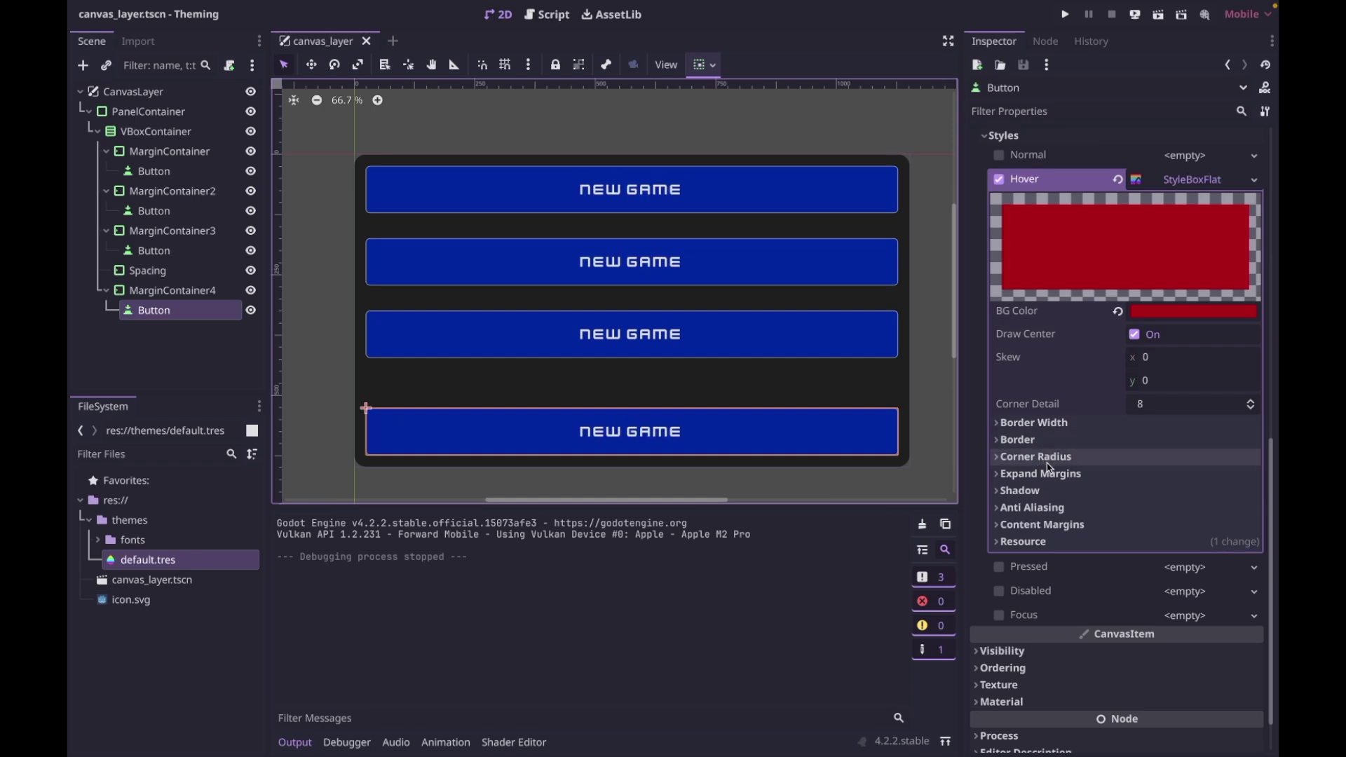
- Set all four hover corner radii to 8 and all border widths to 1
{"action": "left_click", "coordinate": [1038, 457]}
{"action": "left_click", "coordinate": [1170, 476]}
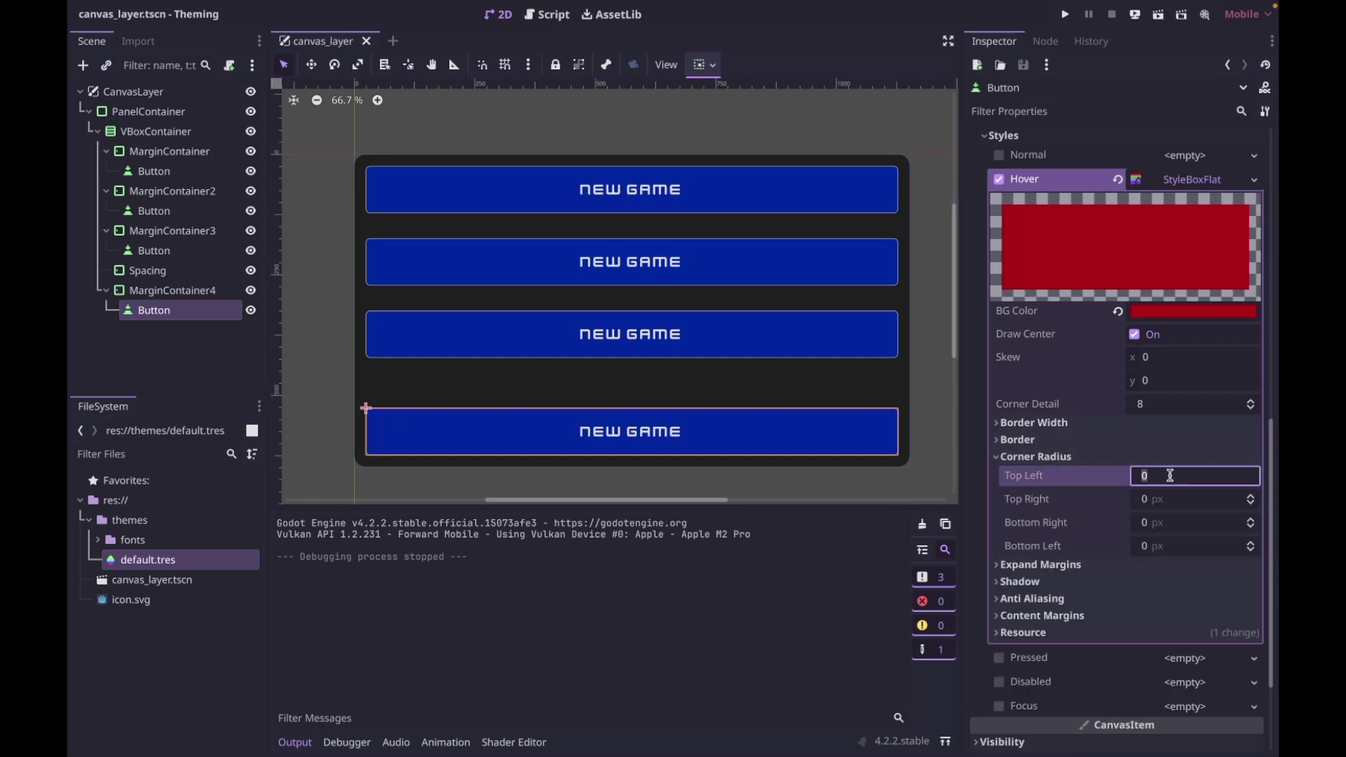
{"action": "type", "text": "8\t8\t8\t8"}
{"action": "left_click", "coordinate": [1034, 422]}
{"action": "left_click", "coordinate": [1014, 442]}
{"action": "type", "text": "1\t1\t1\t1"}
- Make the hover border colour white and launch the debug run
{"action": "left_click", "coordinate": [1035, 533]}
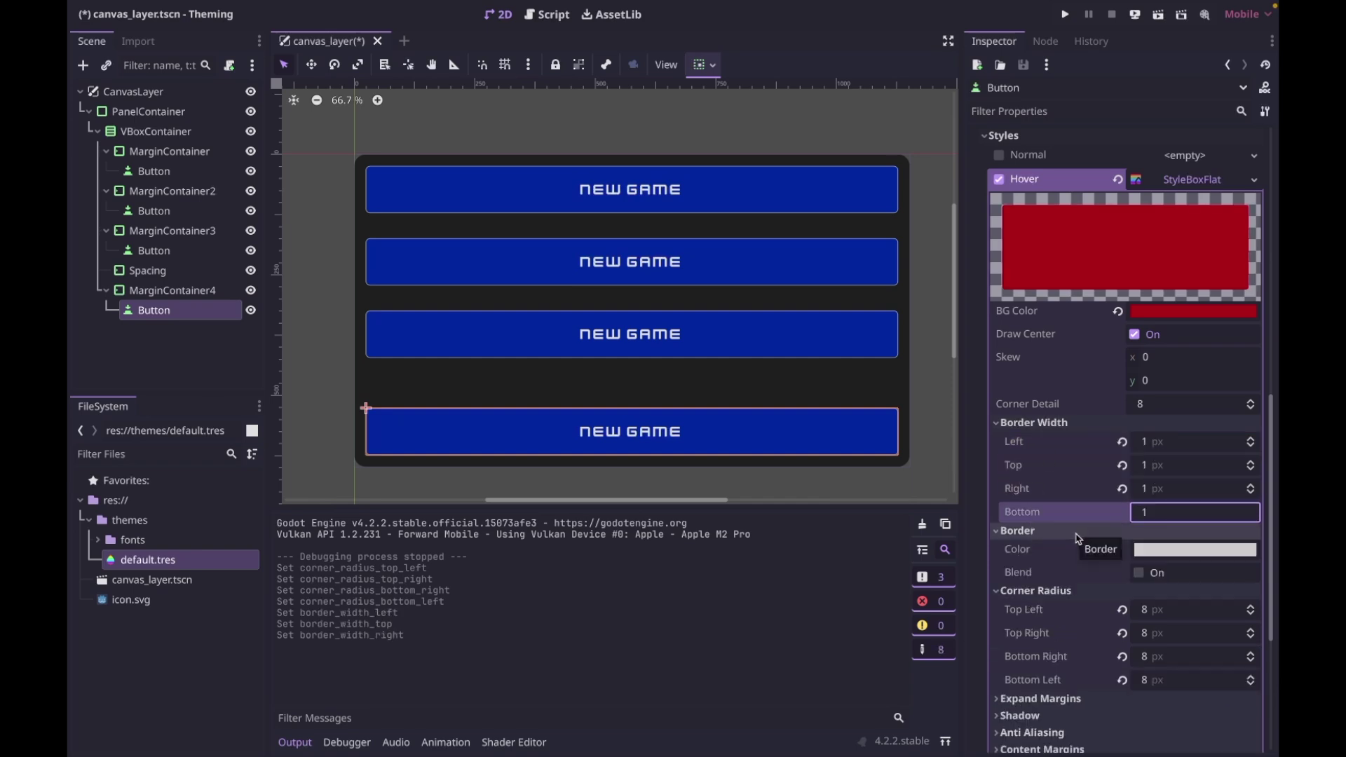
{"action": "left_click", "coordinate": [1196, 550]}
{"action": "left_click", "coordinate": [1173, 150]}
{"action": "left_click", "coordinate": [1030, 431]}
{"action": "key", "text": "super+s"}
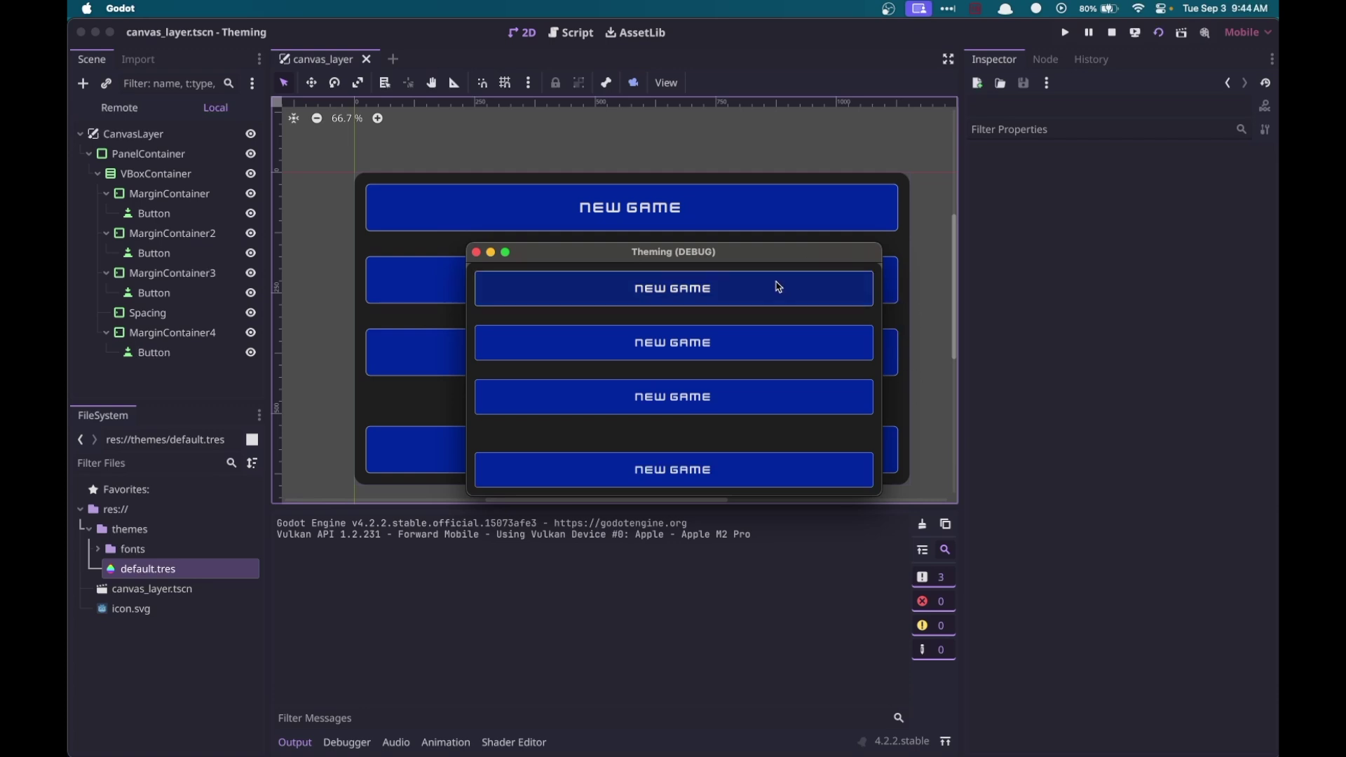
- Hover and press the bottom NEW GAME button to check its red hover style
{"action": "left_click", "coordinate": [742, 460]}
{"action": "left_click", "coordinate": [743, 468]}
{"action": "left_click", "coordinate": [747, 471]}
{"action": "left_click", "coordinate": [748, 471]}
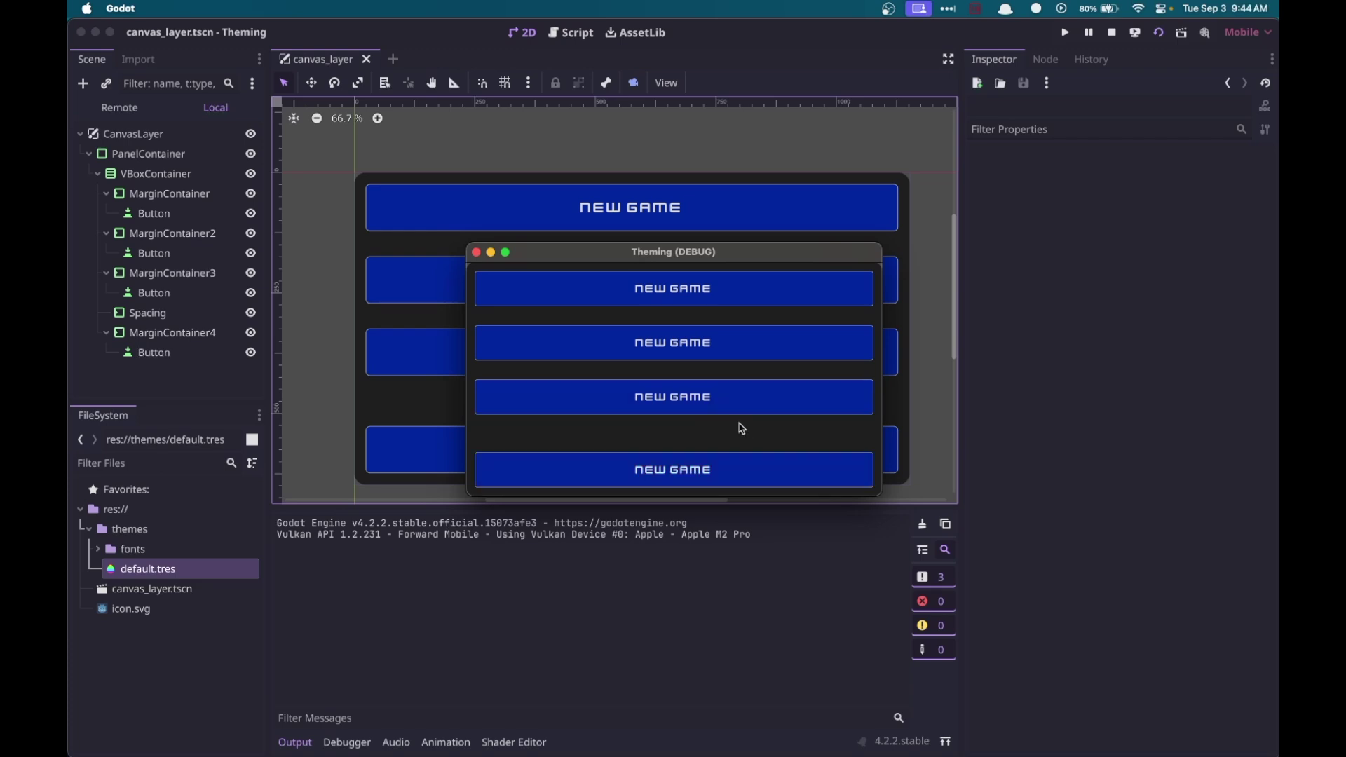
- Press the top NEW GAME button, move focus down with the keyboard, then stop the game
{"action": "left_click", "coordinate": [737, 303]}
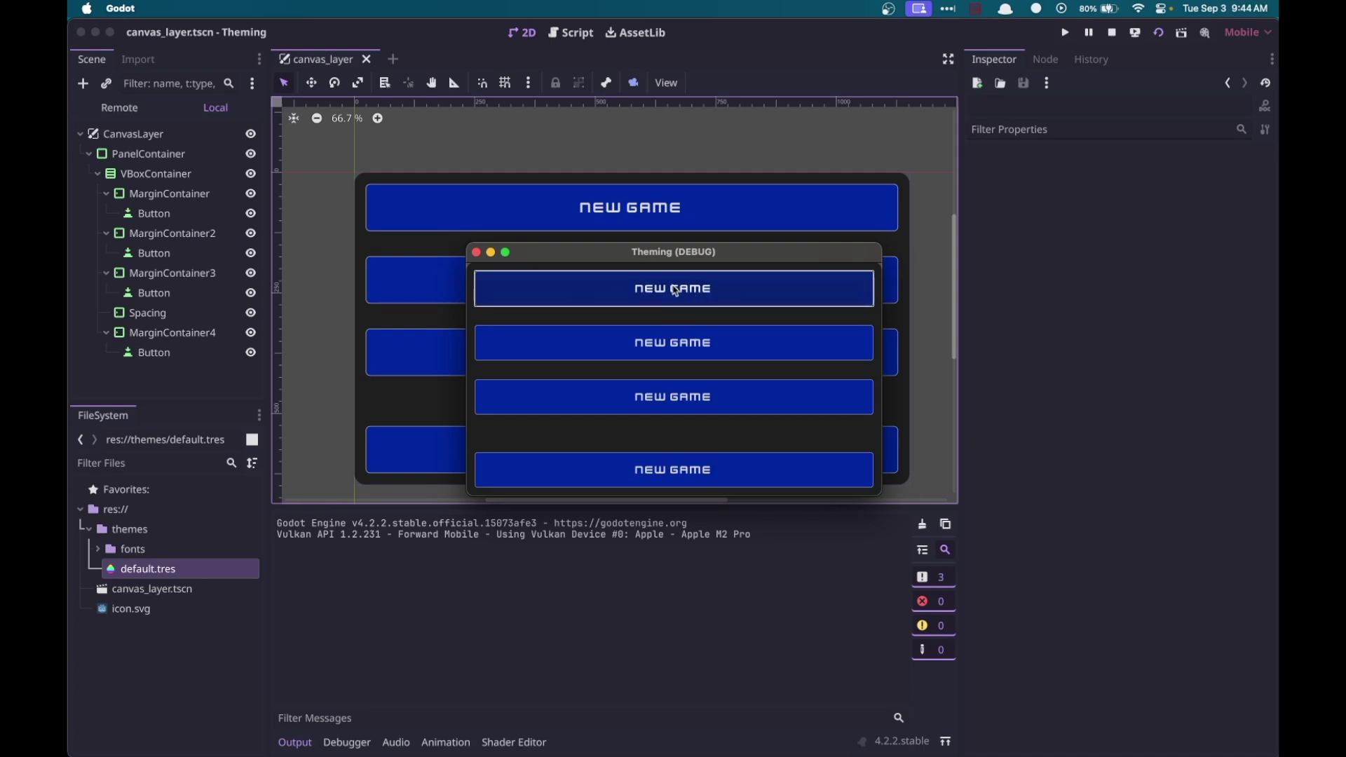
{"action": "left_click", "coordinate": [605, 294]}
{"action": "left_click_drag", "start_coordinate": [605, 292], "coordinate": [853, 348]}
{"action": "key", "text": "Down"}
{"action": "key", "text": "Down"}
{"action": "key", "text": "Down"}
{"action": "key", "text": "Down"}
{"action": "key", "text": "Down"}
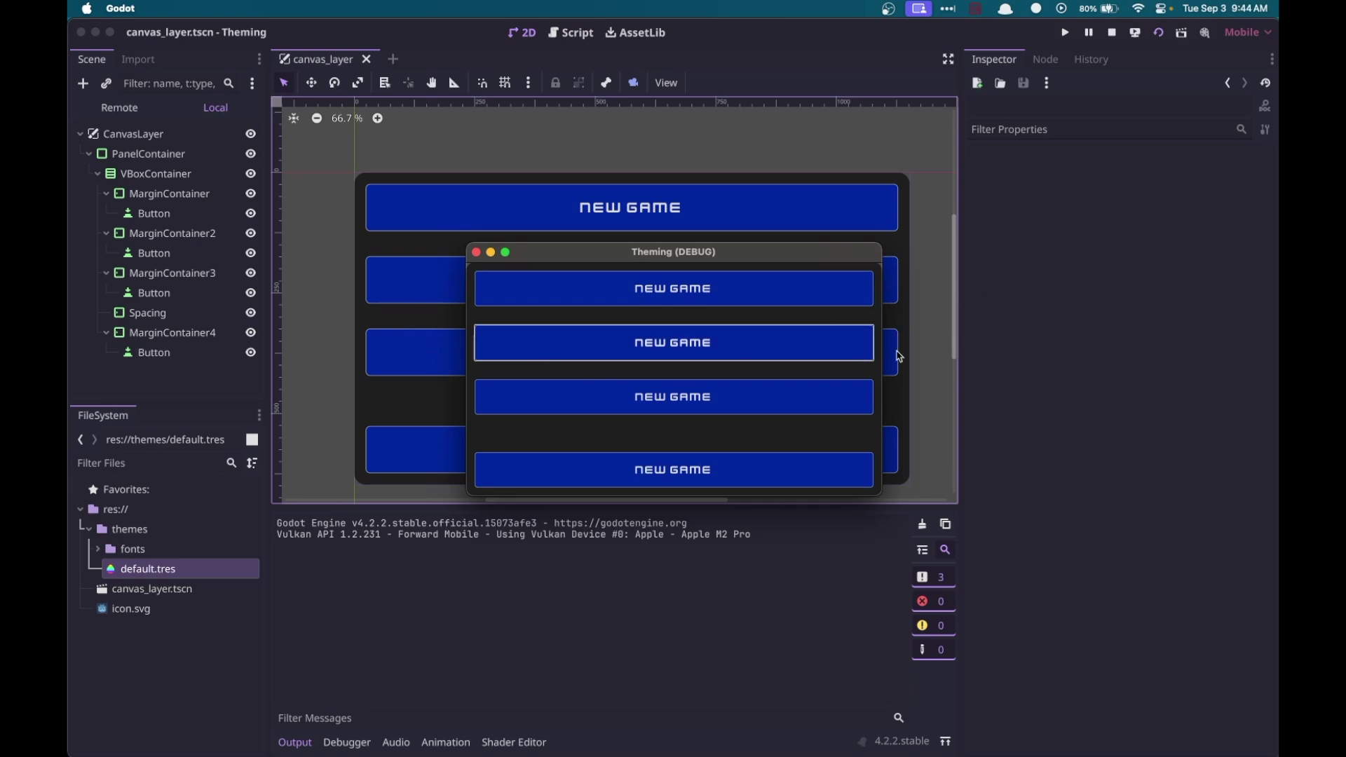
{"action": "key", "text": "super+q"}
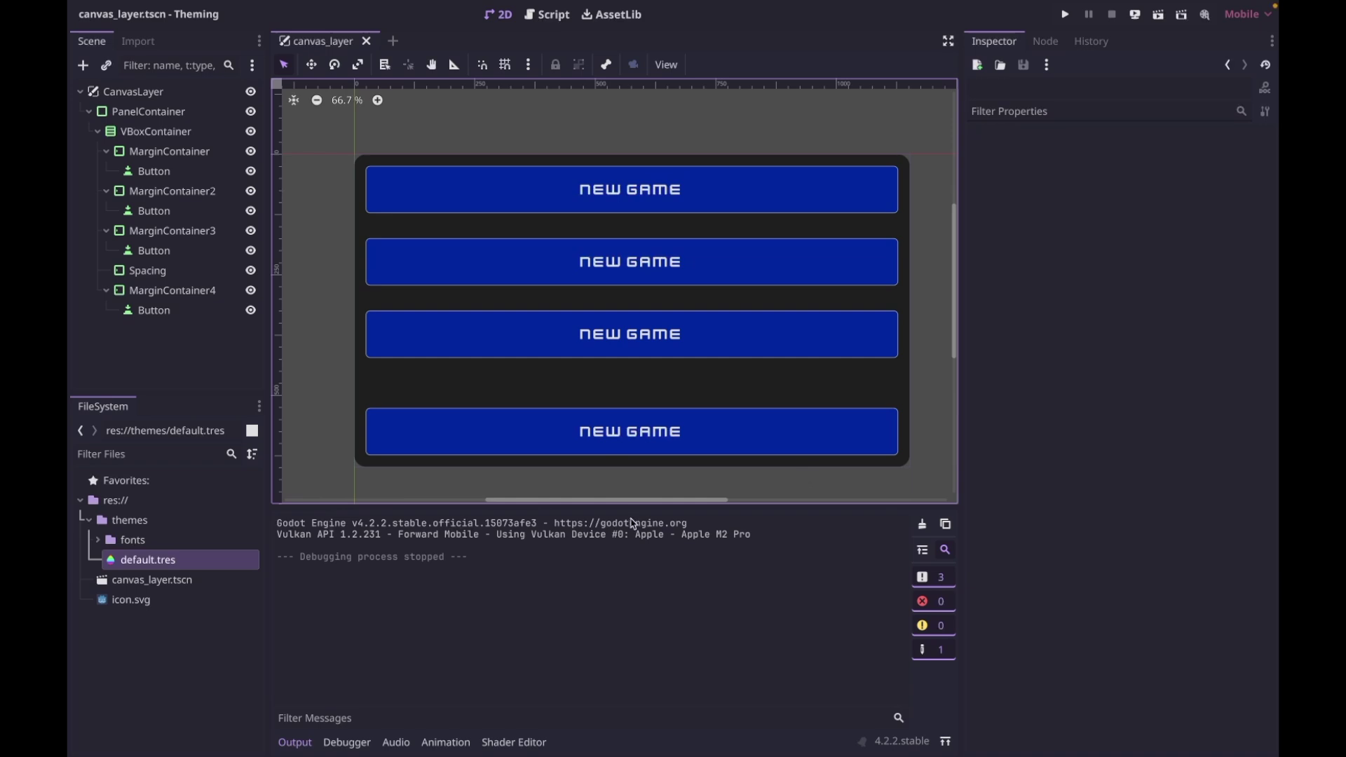
- Open default.tres in a taller Theme panel and bring up Manage Items
{"action": "double_click", "coordinate": [138, 561]}
{"action": "left_click_drag", "start_coordinate": [613, 510], "coordinate": [617, 405]}
{"action": "left_click", "coordinate": [919, 423]}
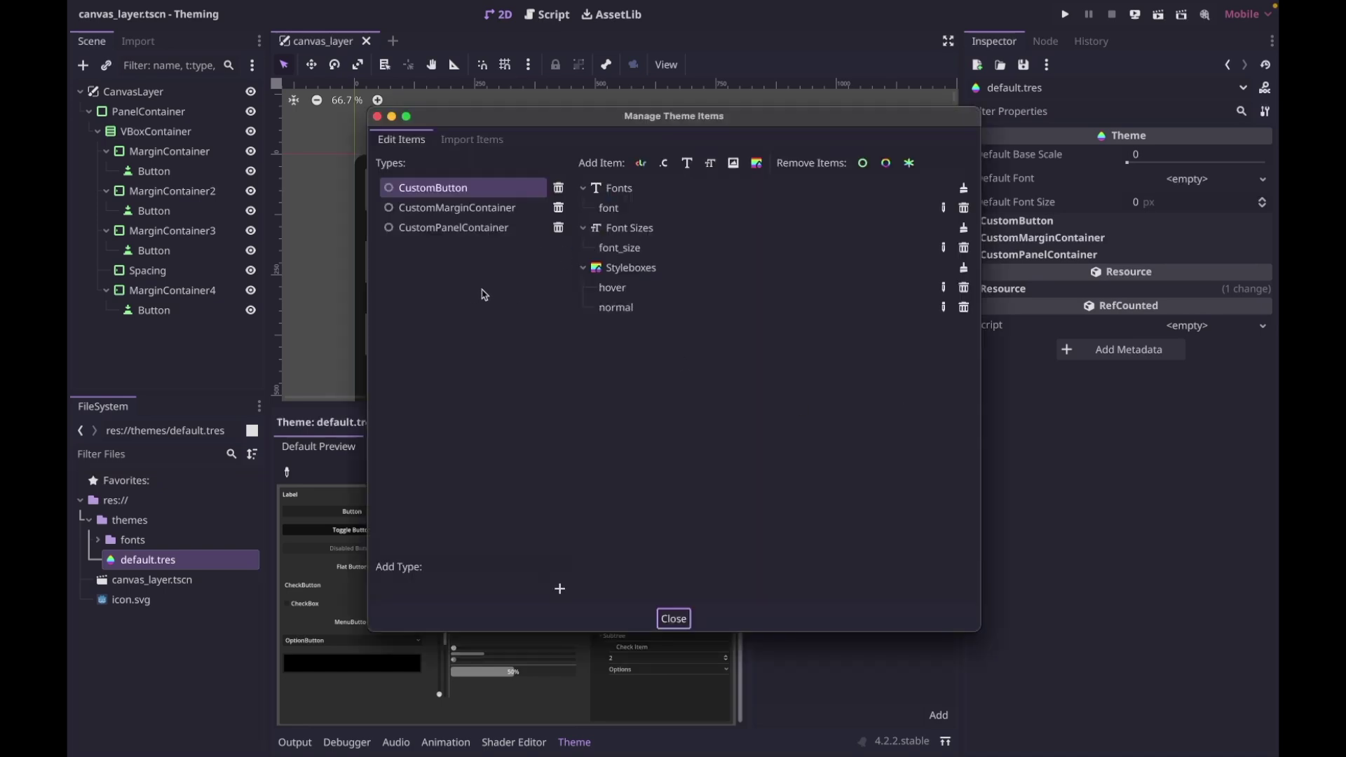
- Review CustomMarginContainer, CustomPanelContainer, then CustomButton's items in the Types list
{"action": "left_click", "coordinate": [443, 207]}
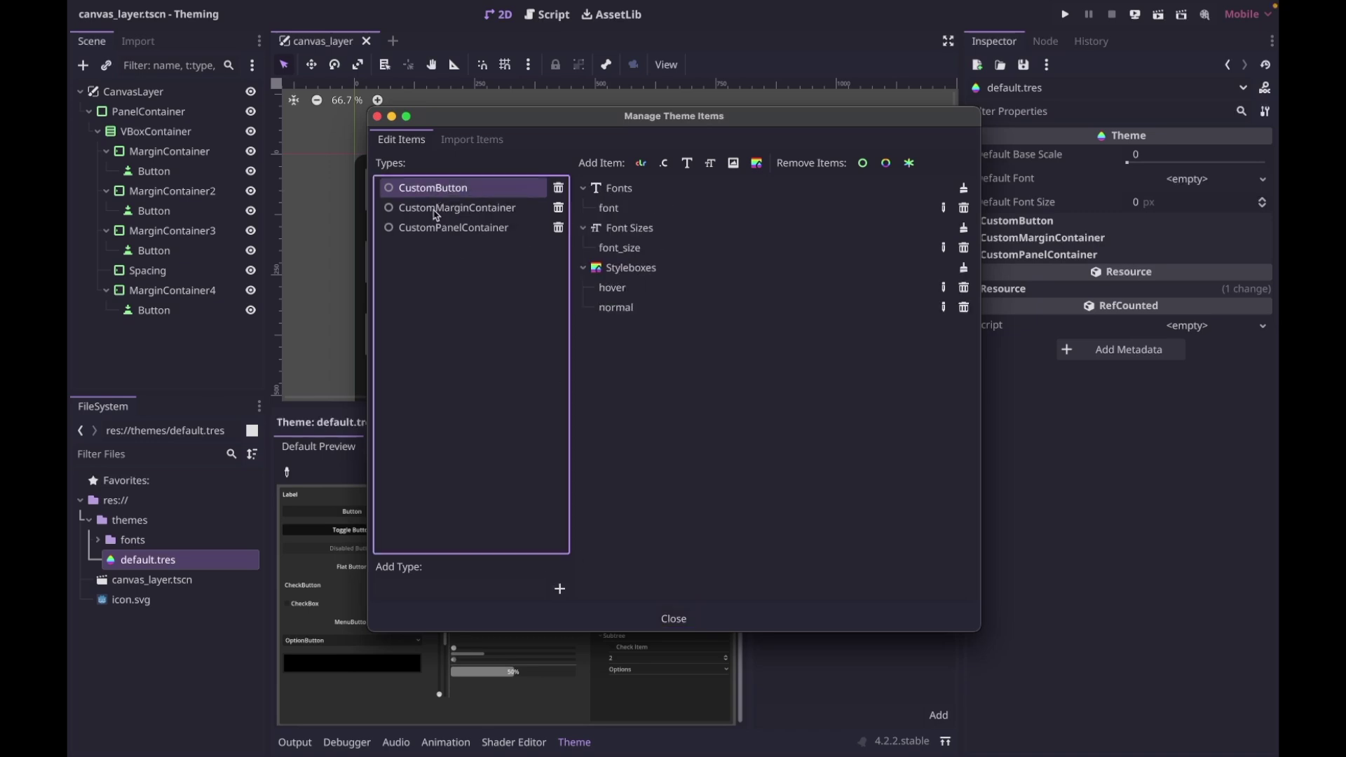
{"action": "left_click", "coordinate": [472, 210]}
{"action": "left_click", "coordinate": [471, 228]}
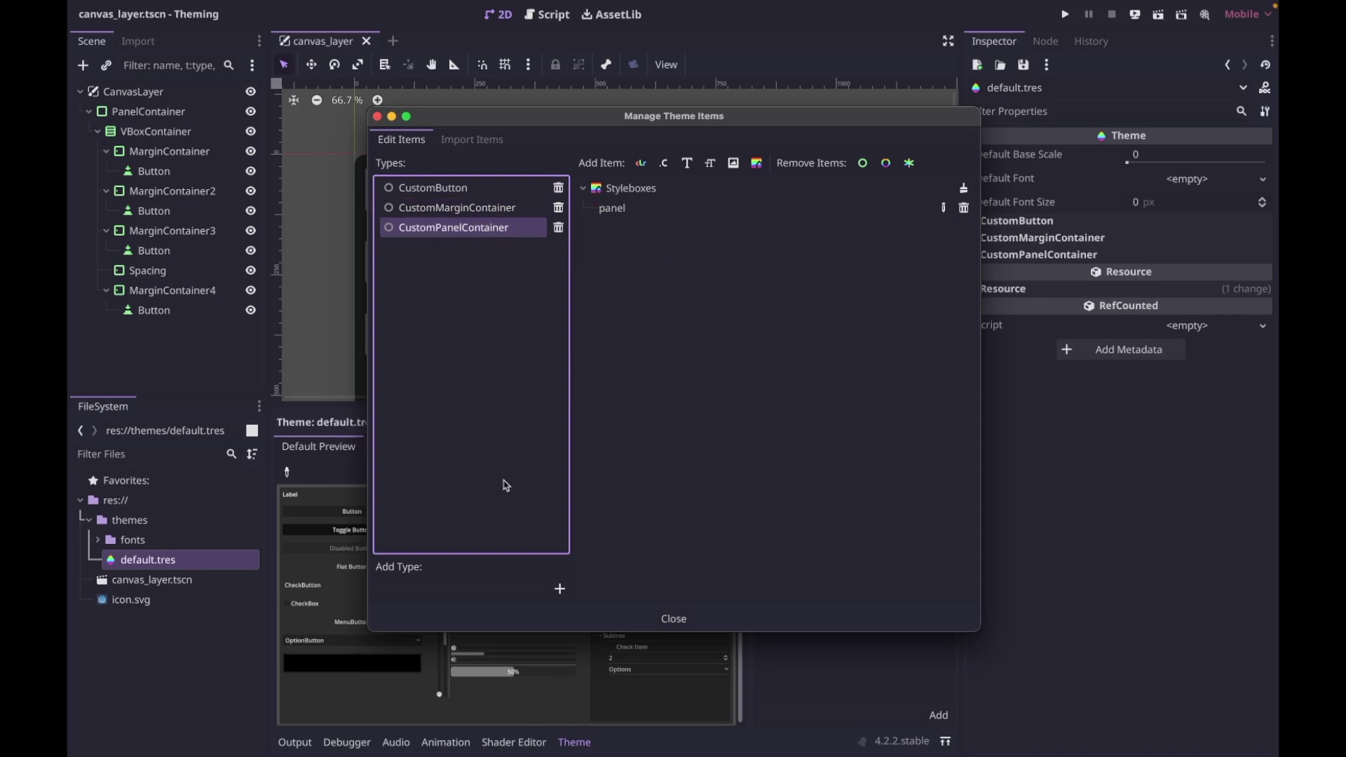
{"action": "left_click", "coordinate": [453, 190]}
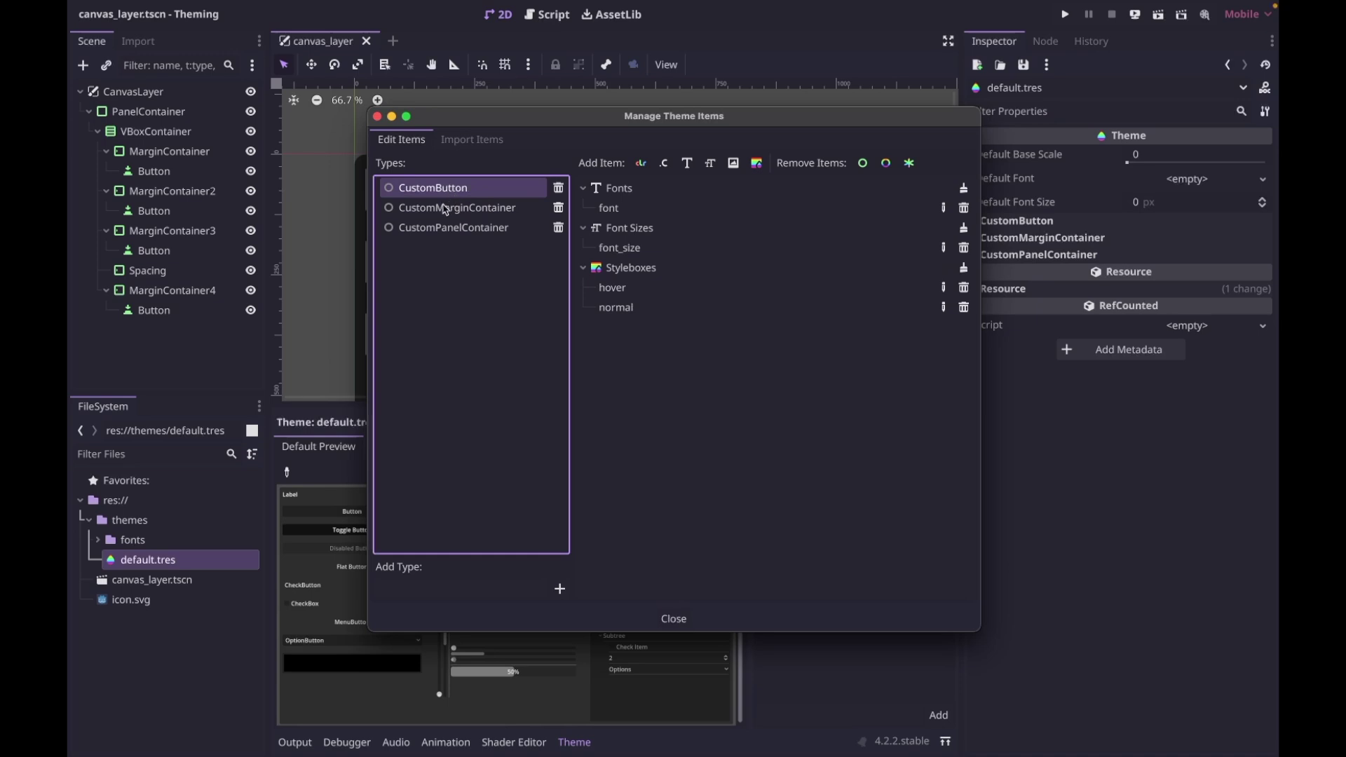